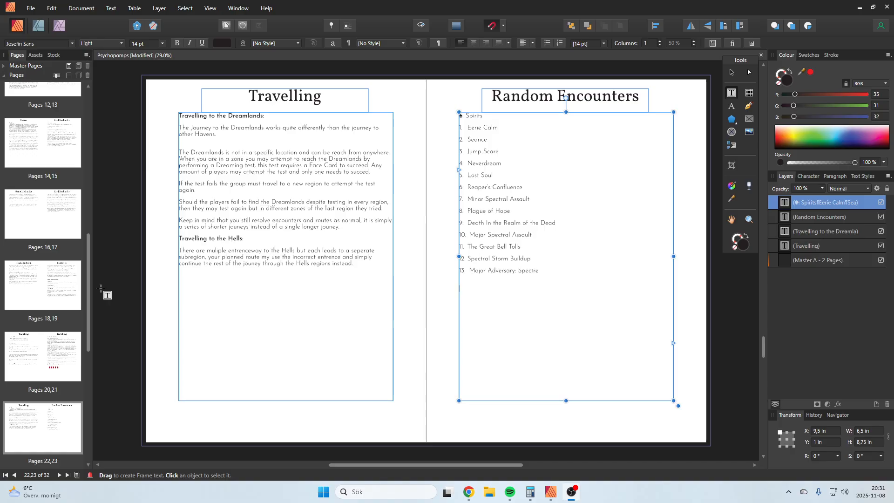
# - Delete the leftover heart and diamond symbols beneath the Wilderness encounter list
pyautogui.scroll(-1, 87, 290)
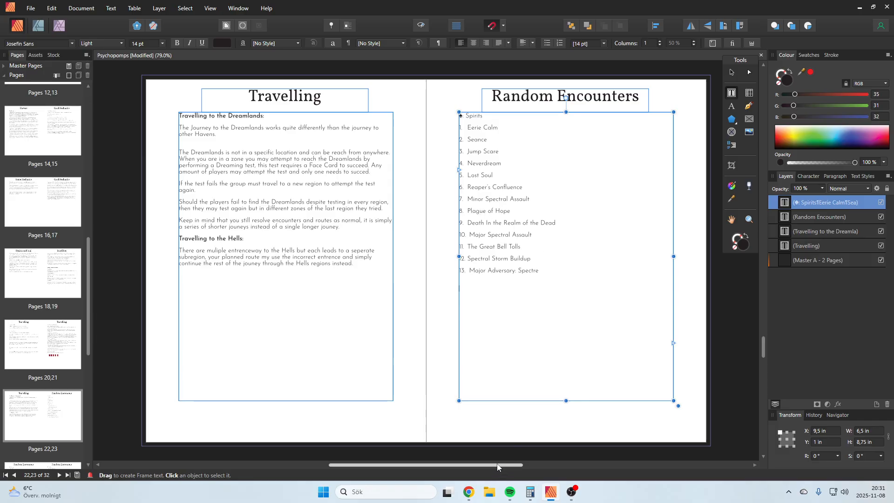
pyautogui.scroll(-10, 507, 240)
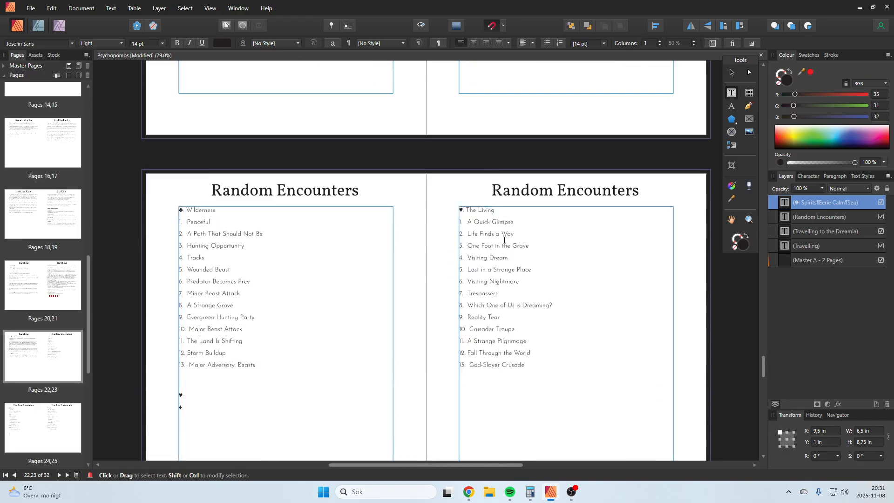
pyautogui.scroll(-1, 504, 242)
pyautogui.moveTo(188, 225); pyautogui.dragTo(180, 204)
pyautogui.press('BackSpace')
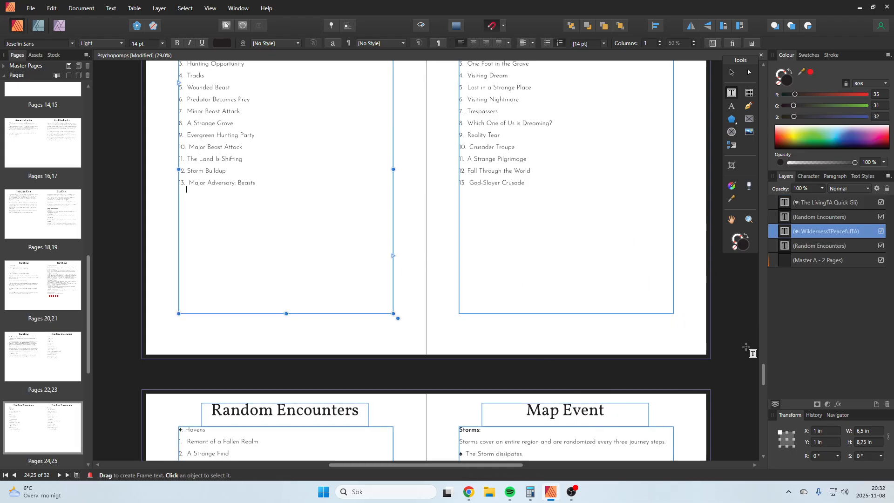
# - Duplicate the Random Encounters page holding the Spirits list and open the copy on page 24
pyautogui.scroll(-2, 677, 321)
pyautogui.scroll(-4, 677, 321)
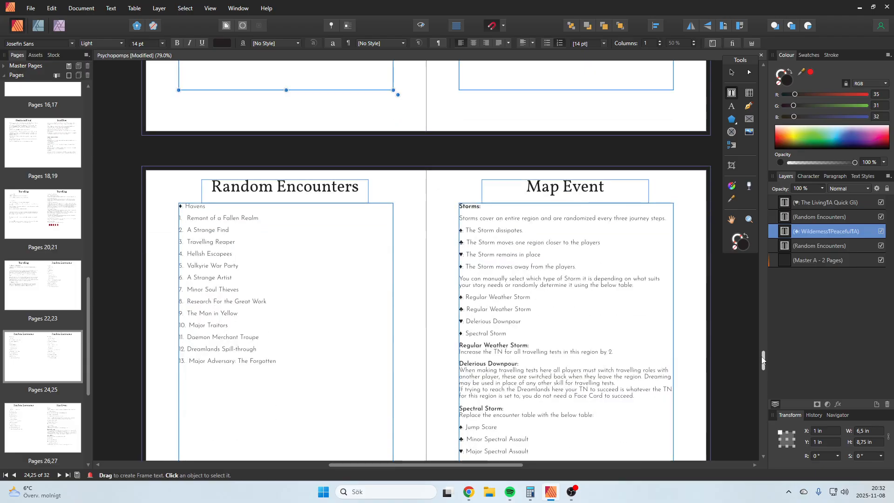
pyautogui.moveTo(764, 358); pyautogui.dragTo(772, 320)
pyautogui.moveTo(88, 334); pyautogui.dragTo(88, 348)
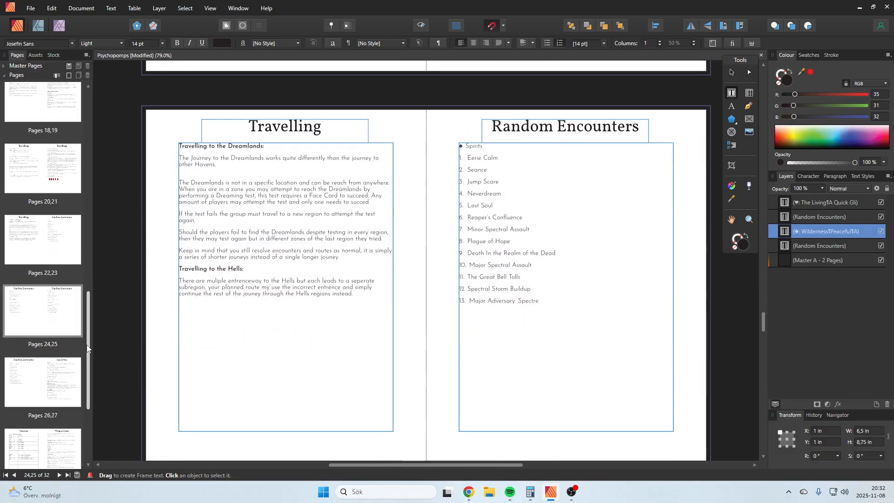
pyautogui.click(57, 250)
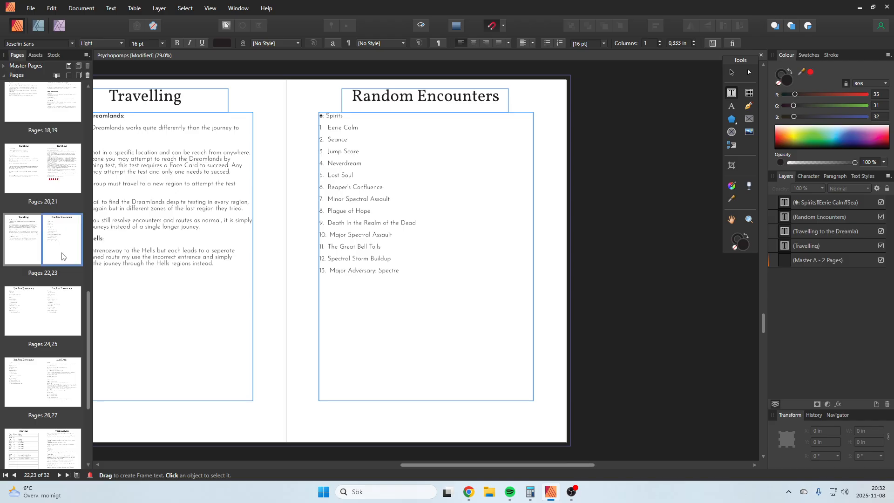
pyautogui.rightClick(62, 253)
pyautogui.click(113, 269)
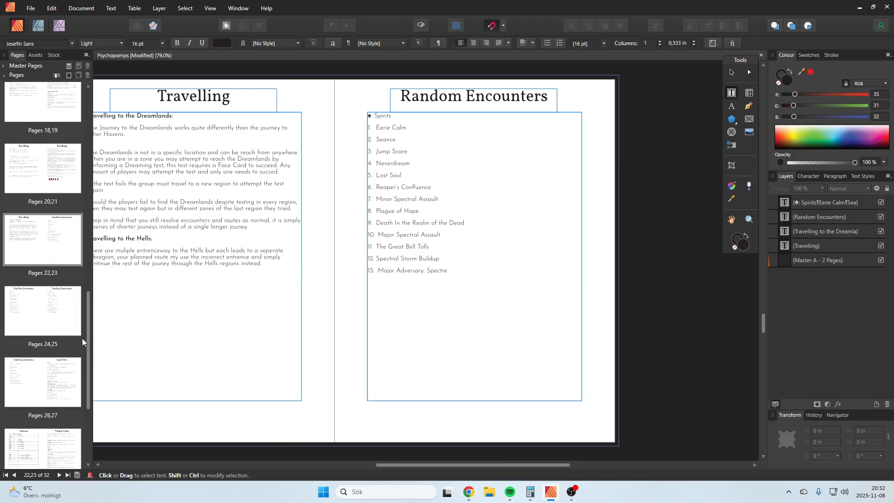
pyautogui.scroll(1, 88, 303)
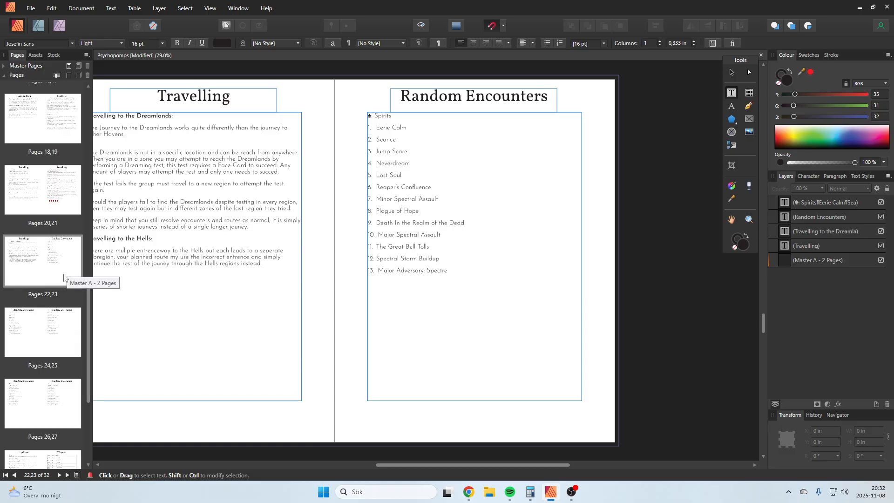
pyautogui.click(19, 342)
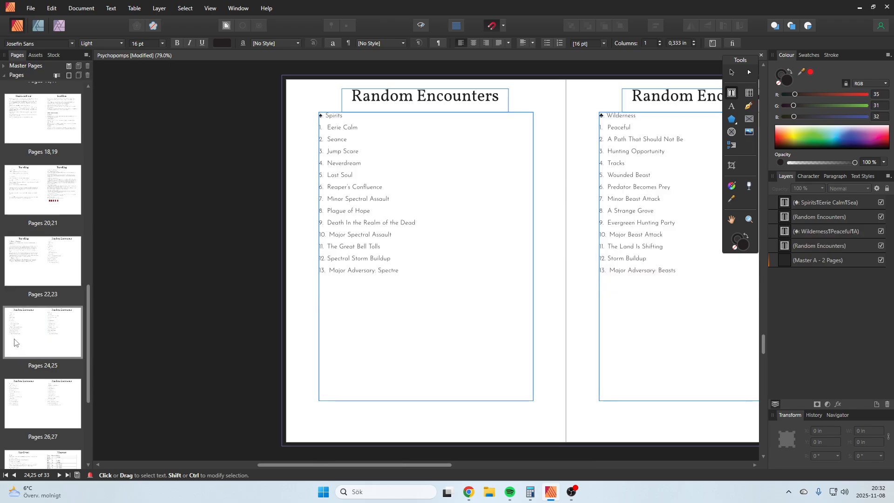
# - Strip the copied Spirits list down to the unnumbered entry "Eerie Calm" with an empty line beneath it
pyautogui.tripleClick(397, 176)
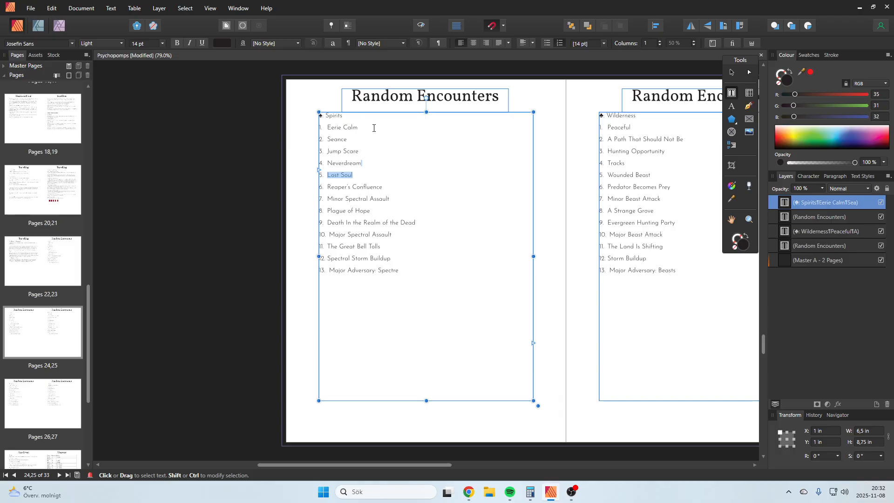
pyautogui.tripleClick(332, 116)
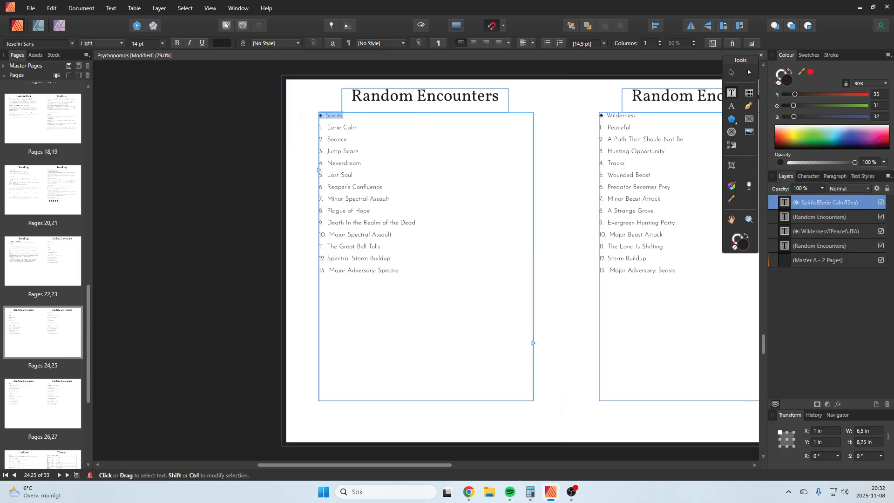
pyautogui.press('BackSpace')
pyautogui.press('BackSpace')
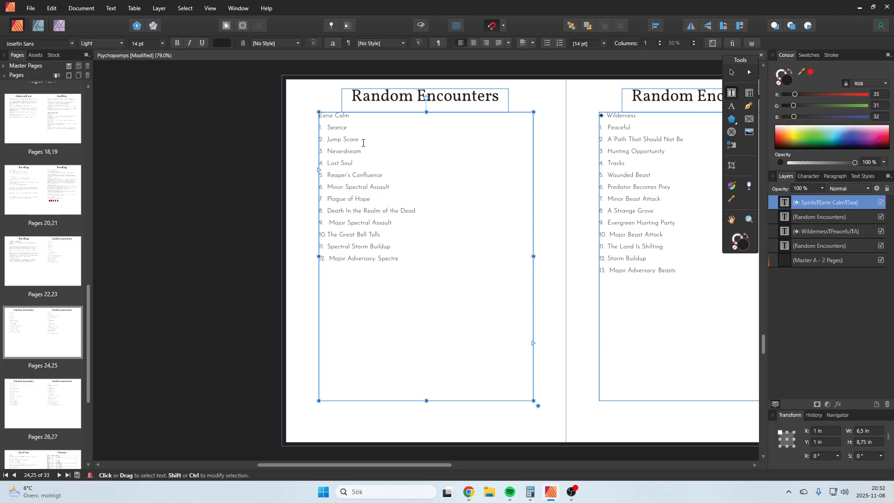
pyautogui.moveTo(399, 258); pyautogui.dragTo(319, 117)
pyautogui.press('BackSpace')
pyautogui.click(456, 165)
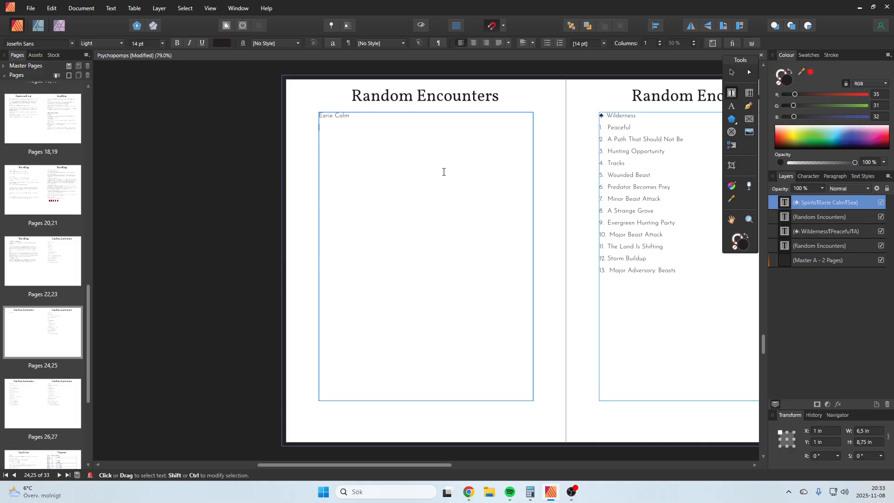
# - Begin the Eerie Calm description with "Nothing happens, travel is smooth but there is an"
pyautogui.write('Nothing happens, tave')
pyautogui.press('BackSpace')
pyautogui.press('BackSpace')
pyautogui.press('BackSpace')
pyautogui.press('BackSpace')
pyautogui.write('travel')
pyautogui.write('l is')
pyautogui.press('BackSpace')
pyautogui.press('BackSpace')
pyautogui.press('BackSpace')
pyautogui.write('is smooth')
pyautogui.write('bu')
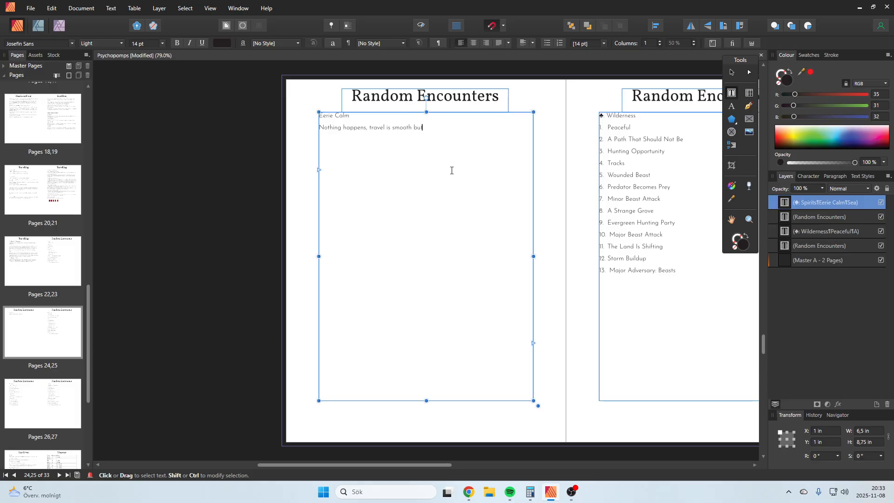
pyautogui.write('t there is an ')
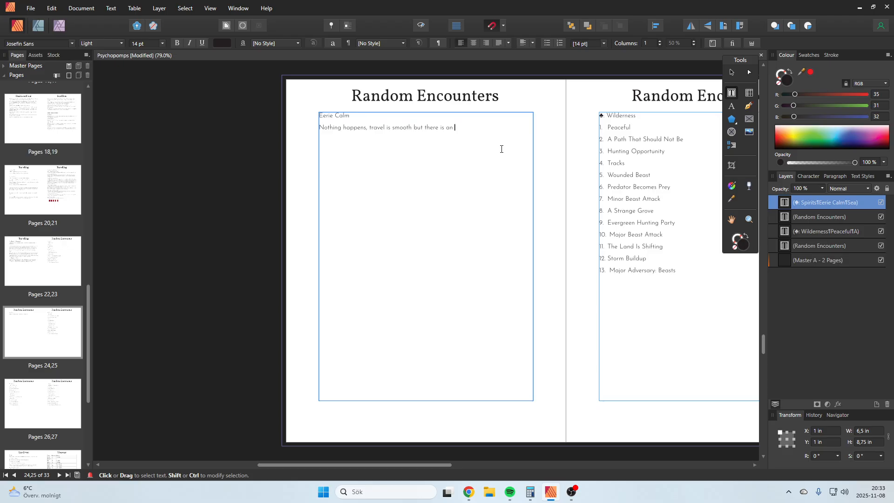
# - Continue with "eerie feeling in the air. If the Lookout is successful all character may recover one card worth of health as they enjoy some peaceful rest."
pyautogui.write('eerie feeling in the dir. If the Lookout is successful all chara')
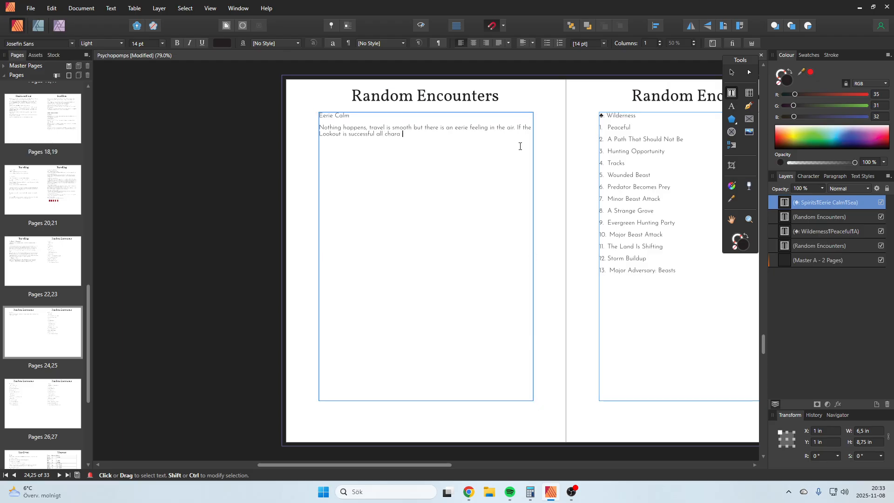
pyautogui.write('cter may recover ore card worth of health')
pyautogui.write('as they en')
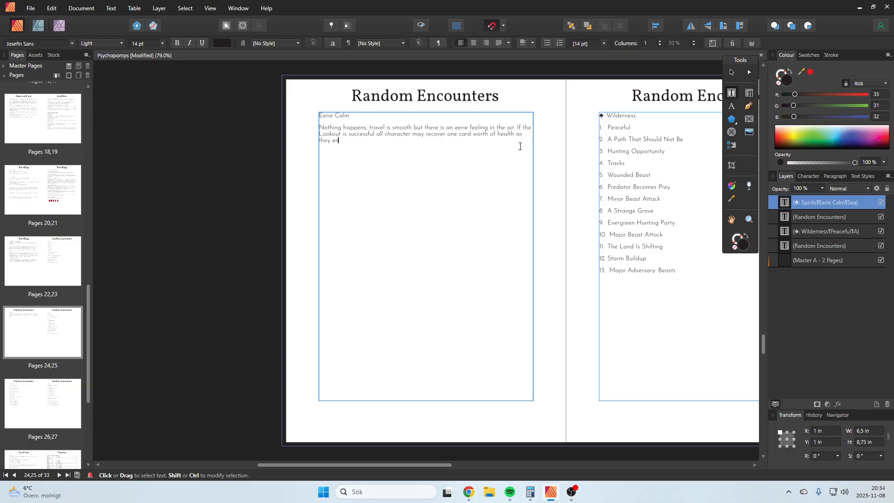
pyautogui.write('joy some peaceful rest.')
pyautogui.press('Escape')
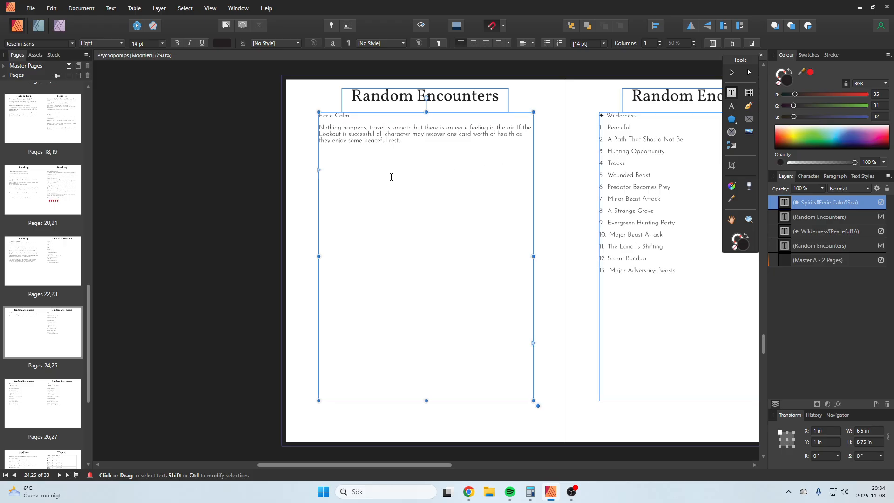
pyautogui.hotkey('ctrl', 'z')
# - Set the font weight of the "Eerie Calm" heading to Regular
pyautogui.moveTo(359, 120); pyautogui.dragTo(318, 116)
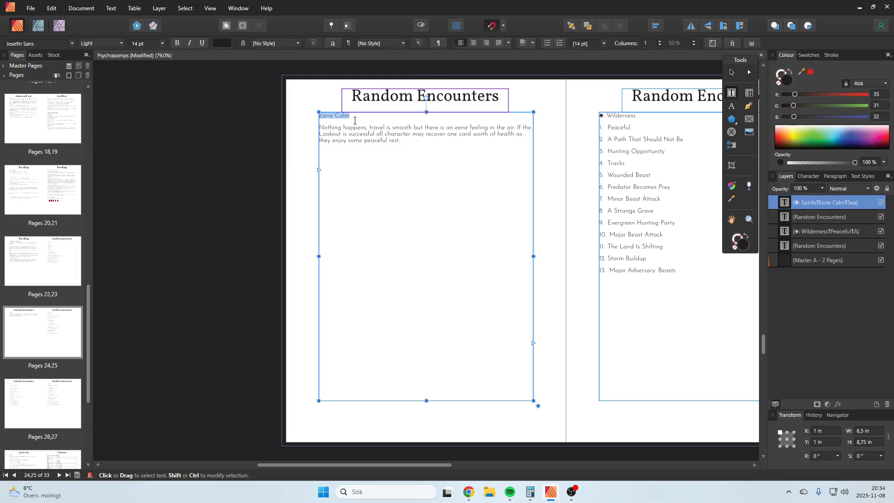
pyautogui.click(328, 119)
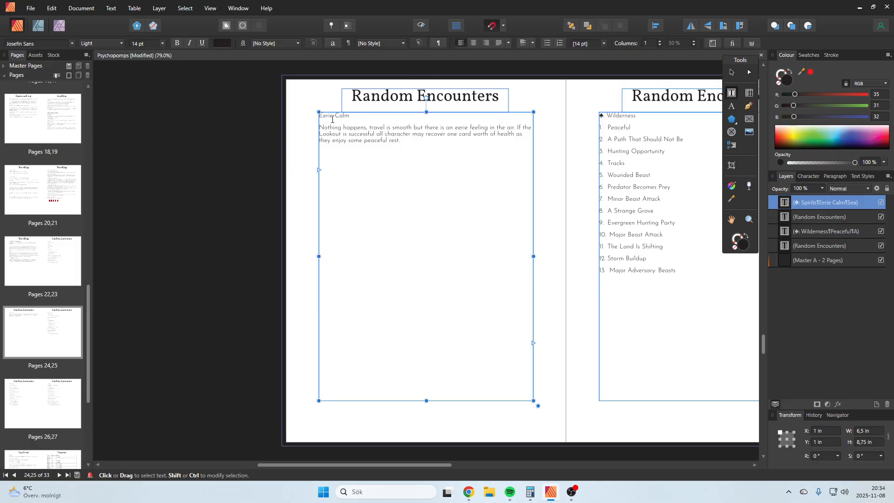
pyautogui.tripleClick(370, 116)
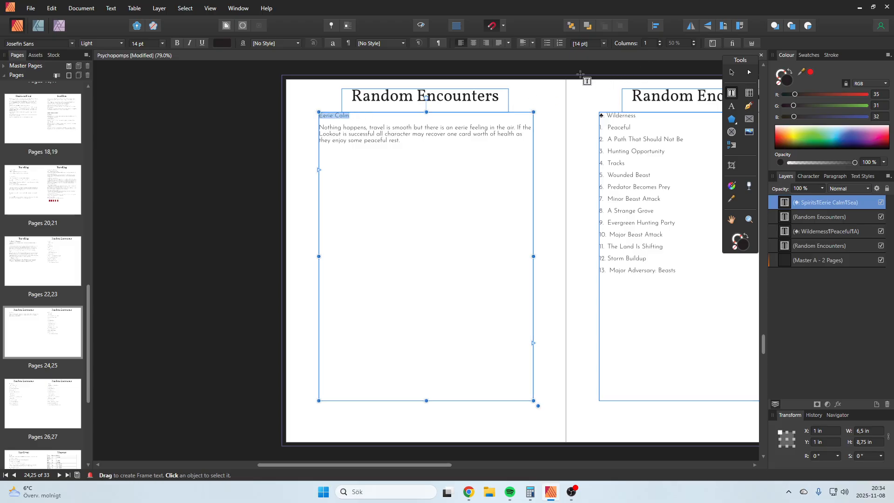
pyautogui.click(102, 44)
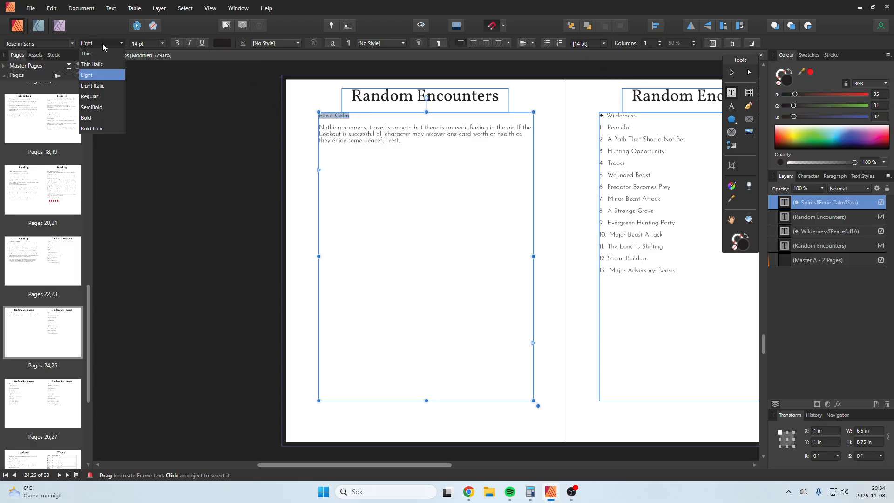
pyautogui.click(106, 96)
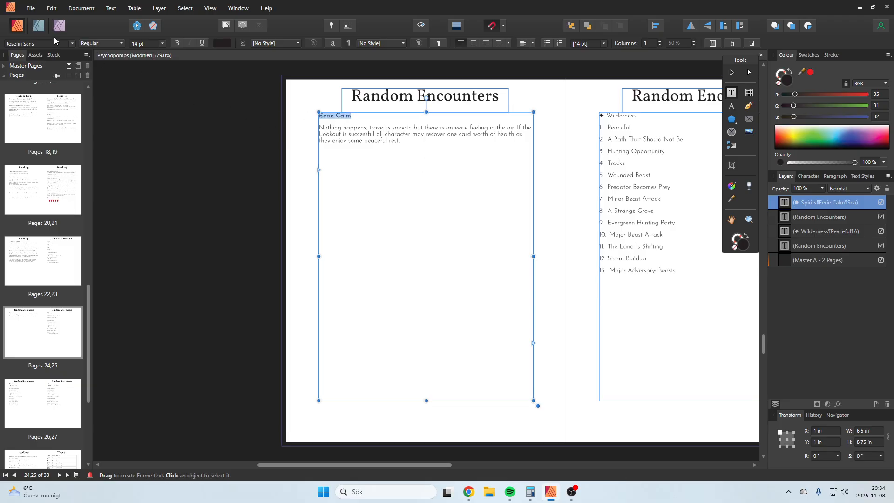
pyautogui.click(418, 146)
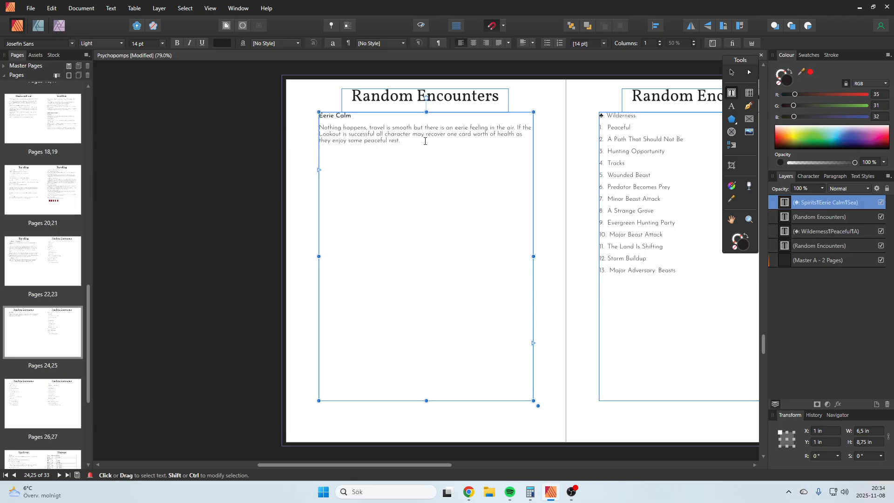
# - Duplicate the Eerie Calm heading and description below the original, separated by an empty line
pyautogui.moveTo(423, 139); pyautogui.dragTo(311, 109)
pyautogui.hotkey('ctrl', 'c')
pyautogui.click(463, 159)
pyautogui.hotkey('ctrl', 'v')
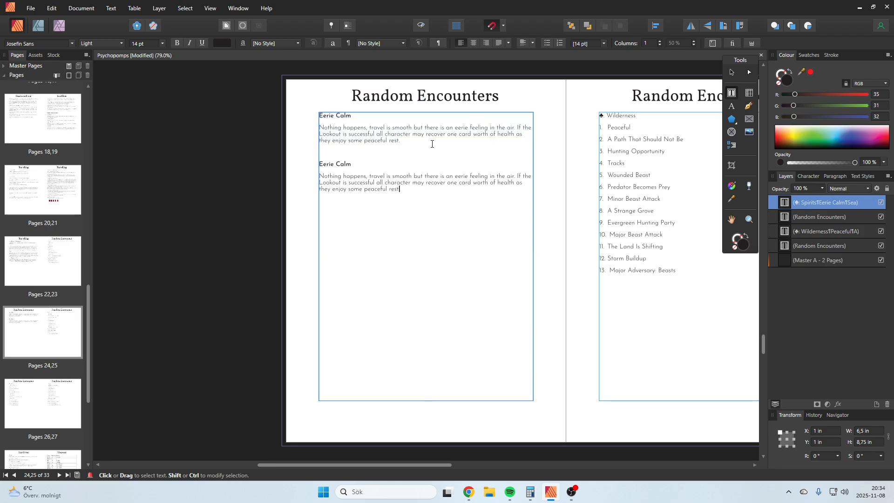
pyautogui.click(351, 154)
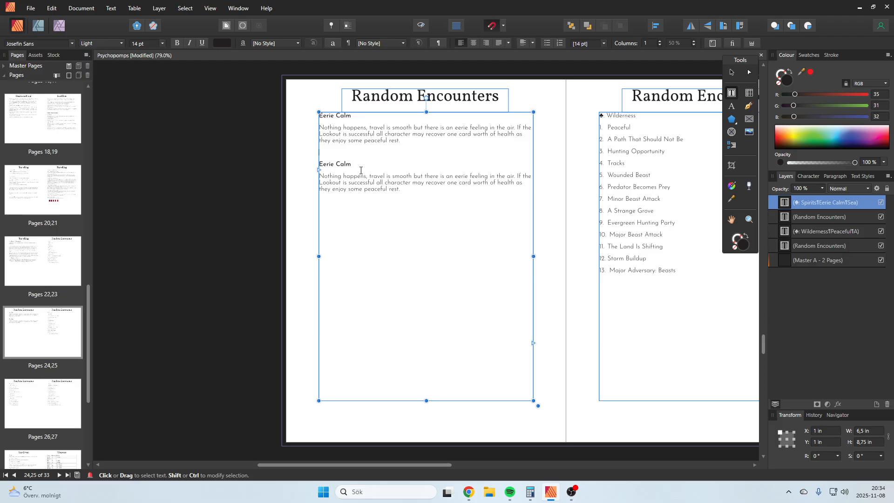
pyautogui.press('BackSpace')
pyautogui.press('Return')
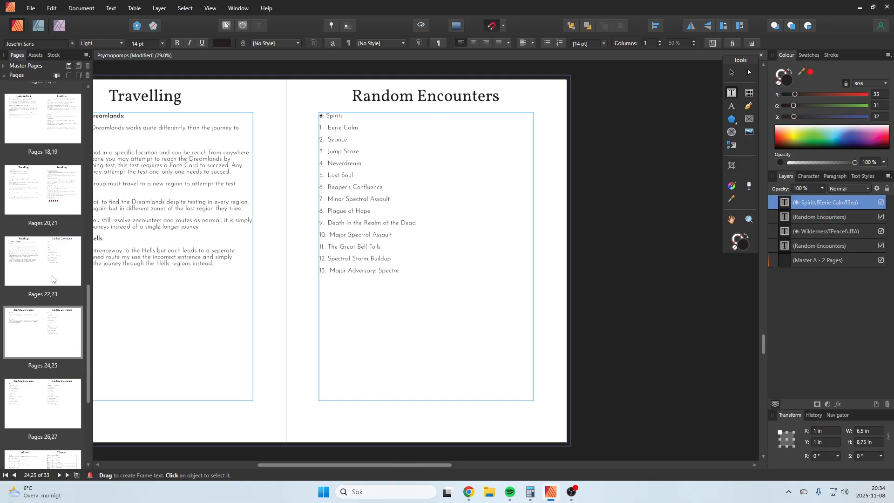
# - Check the encounter list for the second entry's name and retitle the copied heading "Seance"
pyautogui.click(55, 279)
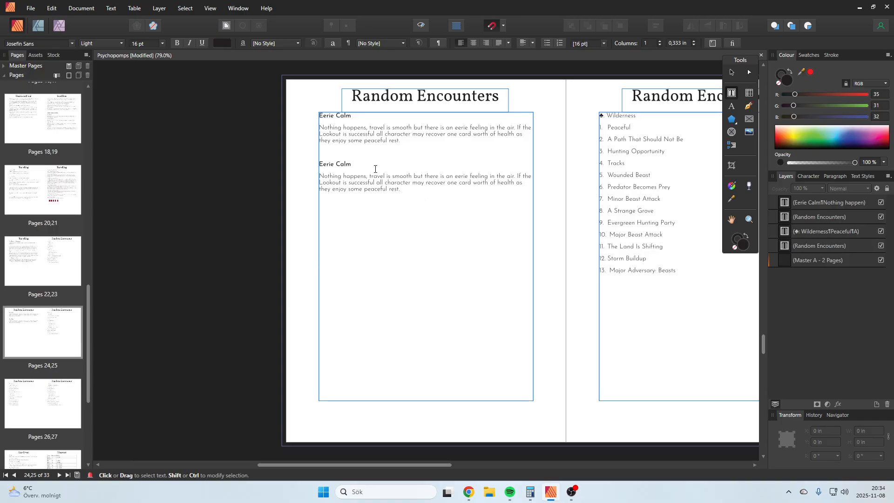
pyautogui.moveTo(358, 164); pyautogui.dragTo(296, 168)
pyautogui.write('Sea')
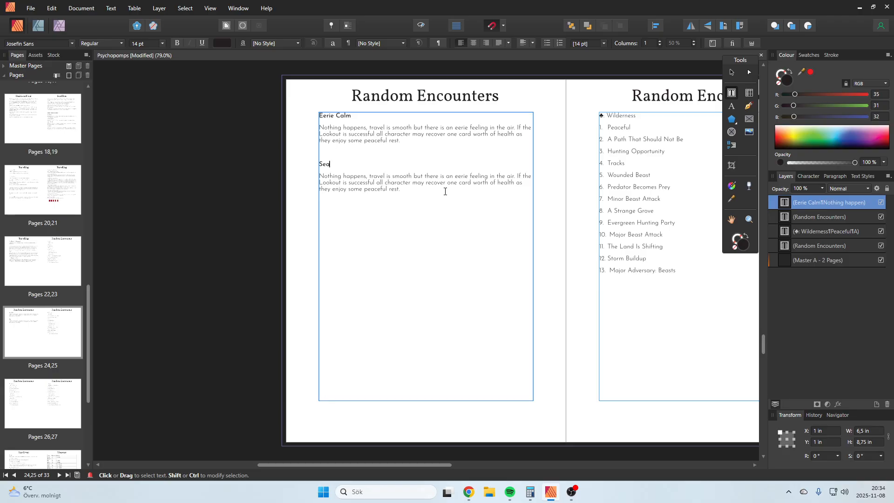
pyautogui.write('nce')
# - Replace the copied text under Seance with "One of the player character is trapped"
pyautogui.moveTo(483, 243); pyautogui.dragTo(318, 170)
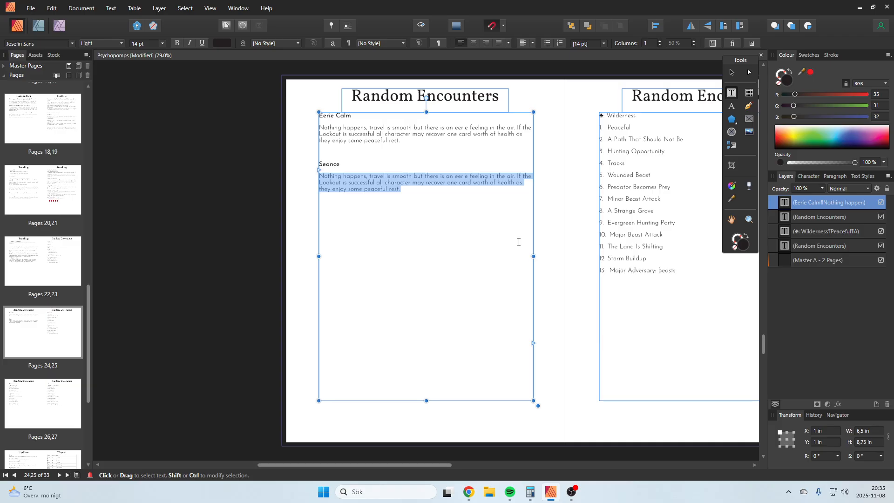
pyautogui.write('One of  th')
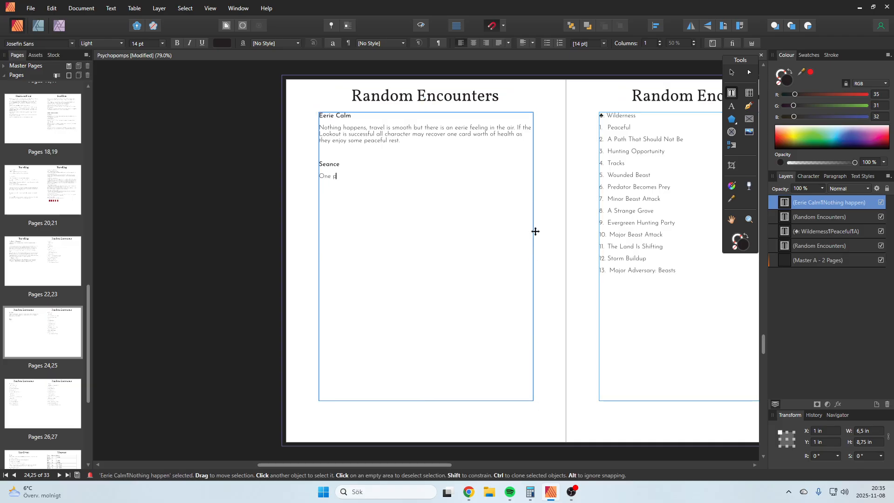
pyautogui.write('e c')
pyautogui.press('BackSpace')
pyautogui.press('BackSpace')
pyautogui.press('BackSpace')
pyautogui.press('BackSpace')
pyautogui.press('BackSpace')
pyautogui.press('BackSpace')
pyautogui.write('the ployer character is trappe')
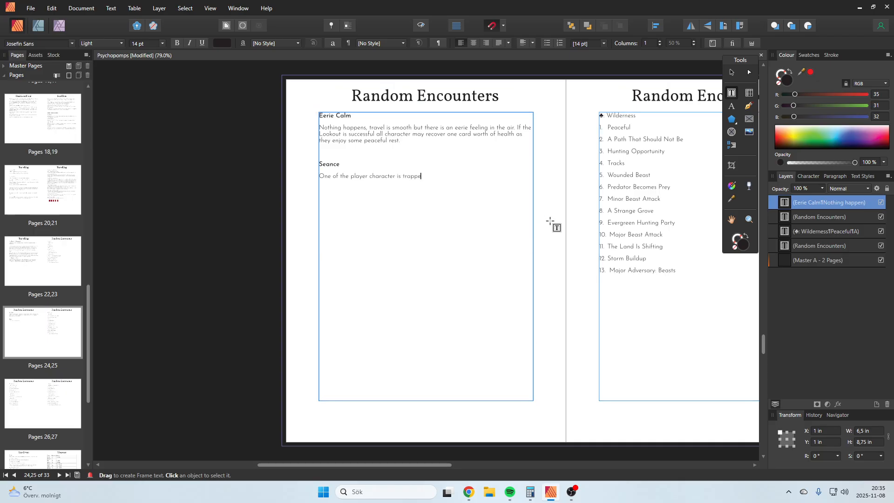
# - Finish the first Seance sentence with "in a sudden trance as they are contacted from beyond the veil by an errant medium."
pyautogui.write('di n a s')
pyautogui.press('BackSpace')
pyautogui.press('BackSpace')
pyautogui.press('BackSpace')
pyautogui.press('BackSpace')
pyautogui.press('BackSpace')
pyautogui.write('in a sudden trance as')
pyautogui.write('they are contacted from ')
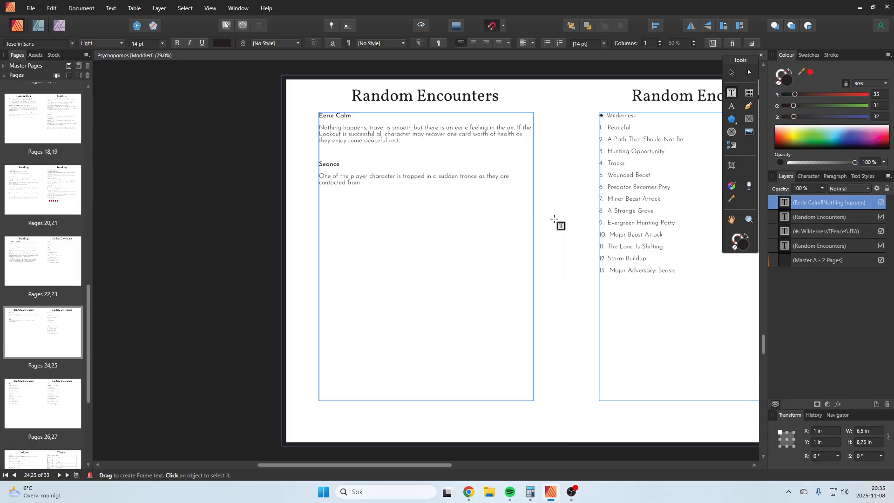
pyautogui.write('beyond the veil by an errant medium.')
# - Begin the second Seance sentence with "If the lookout is successful"
pyautogui.write('If the')
pyautogui.press('BackSpace')
pyautogui.press('BackSpace')
pyautogui.press('BackSpace')
pyautogui.press('BackSpace')
pyautogui.press('BackSpace')
pyautogui.write('f the lookout k')
pyautogui.press('BackSpace')
pyautogui.write('is successful')
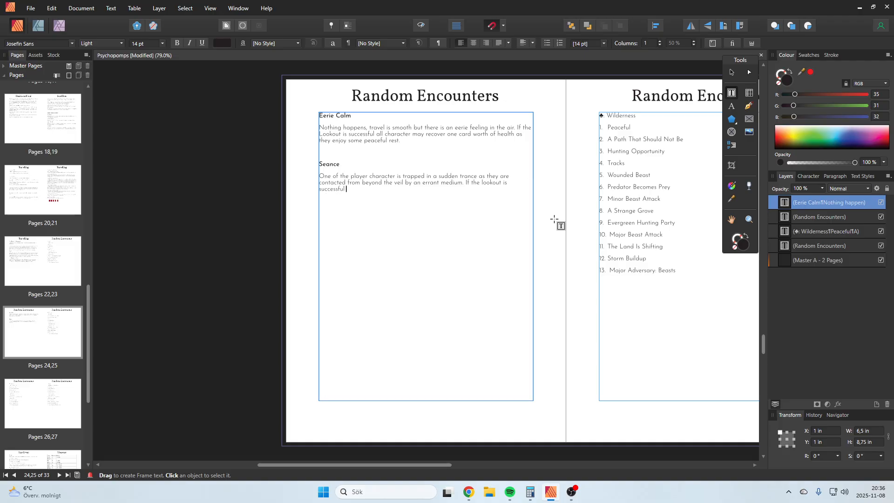
# - Continue the second Seance sentence with "then the encounter ends once the medium severs"
pyautogui.write(' then')
pyautogui.write('the encoutner')
pyautogui.press('BackSpace')
pyautogui.press('BackSpace')
pyautogui.press('BackSpace')
pyautogui.press('BackSpace')
pyautogui.write('nter ends once the')
pyautogui.write('medium severs ')
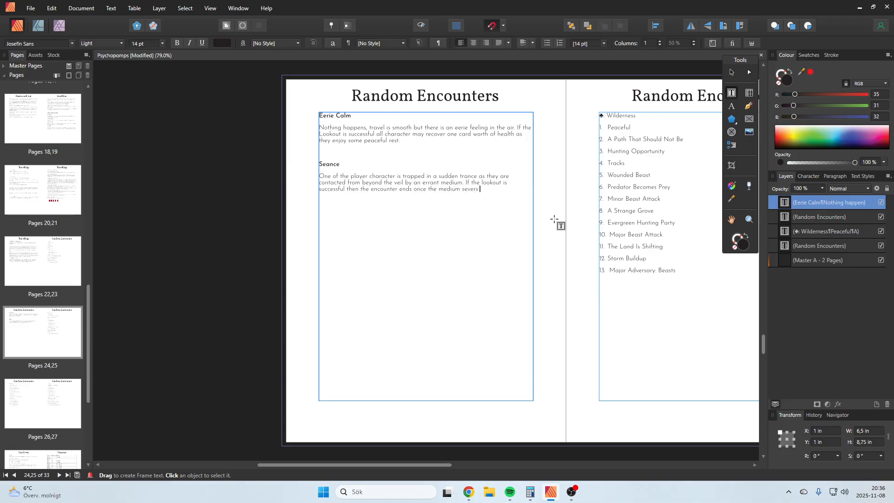
# - Finish the second Seance sentence with "the connection after having asked their questions." and start the third with "If"
pyautogui.write('the connection')
pyautogui.write(' after having')
pyautogui.write(' asked their q ')
pyautogui.write('uestions')
pyautogui.write('. If')
# - Continue the third Seance sentence with "the lookout is unsucceful or if the group has no lookout then"
pyautogui.write(' the lookout')
pyautogui.write(' is und')
pyautogui.press('BackSpace')
pyautogui.write('s')
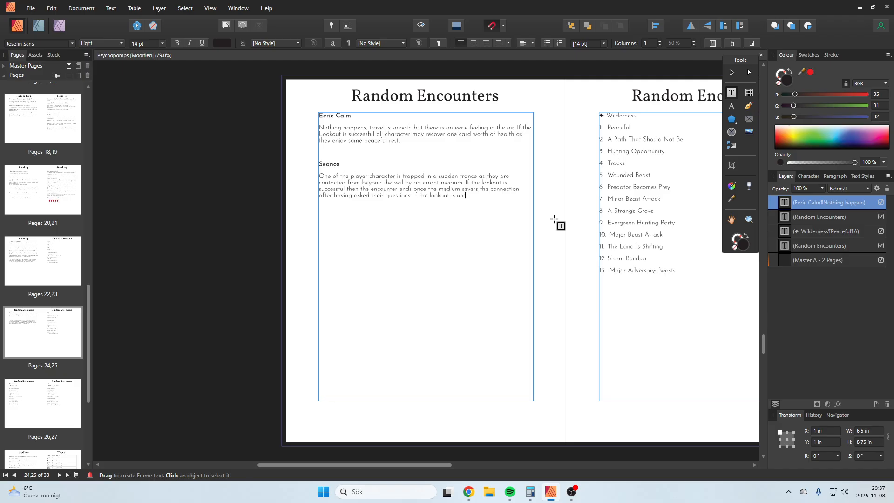
pyautogui.write('ucceful or')
pyautogui.write(' if the group')
pyautogui.write(' has no look')
pyautogui.write('out then')
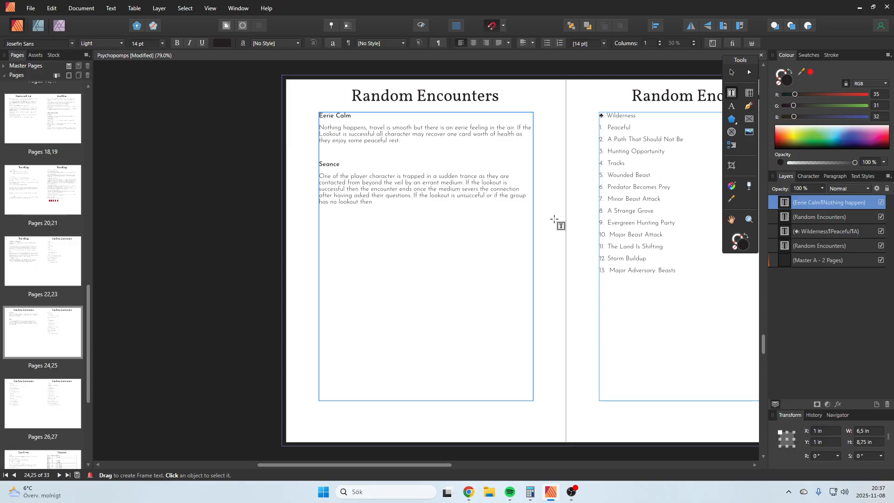
# - Finish the third Seance sentence with "generate another encounter with advantage that will take place in the meantime."
pyautogui.write('generate anothe')
pyautogui.write('r c')
pyautogui.write('ncounter with ')
pyautogui.write('advantage')
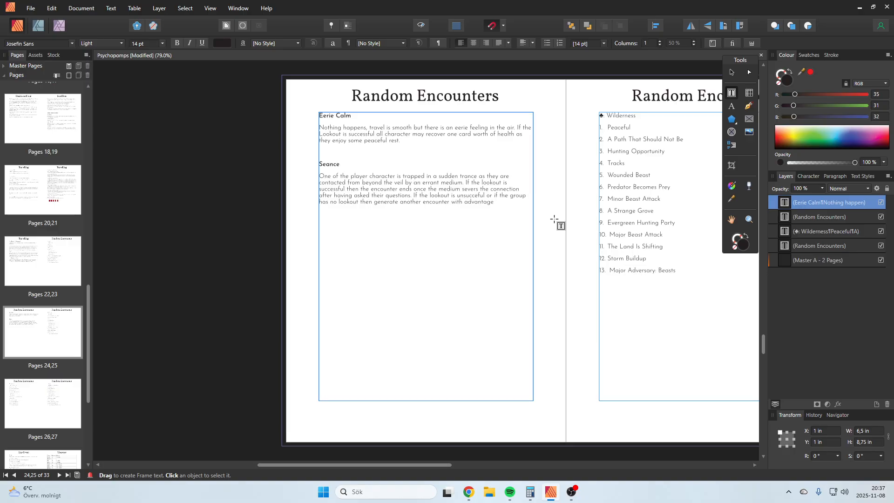
pyautogui.write('that w')
pyautogui.write('ill take plac')
pyautogui.write('e wh')
pyautogui.press('BackSpace')
pyautogui.press('BackSpace')
pyautogui.write('in the med')
pyautogui.write('ntime.')
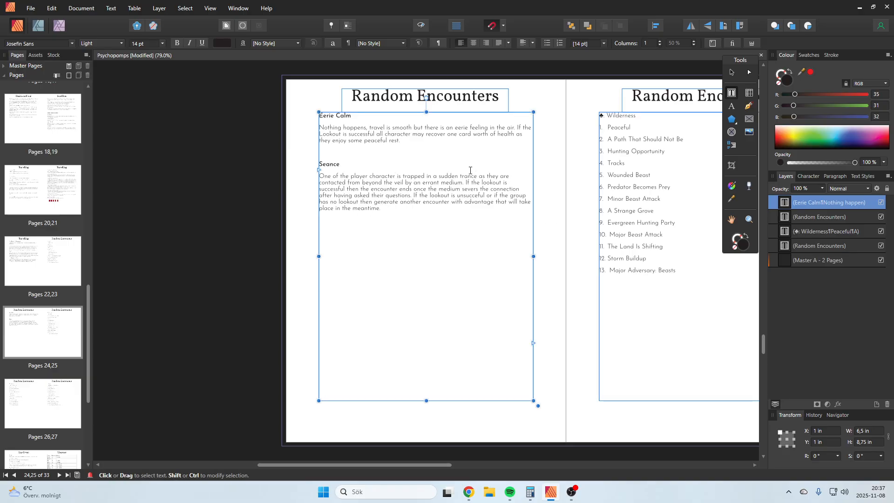
# - Remove the extra blank line above the Seance heading and duplicate the whole Seance entry below itself
pyautogui.press('BackSpace')
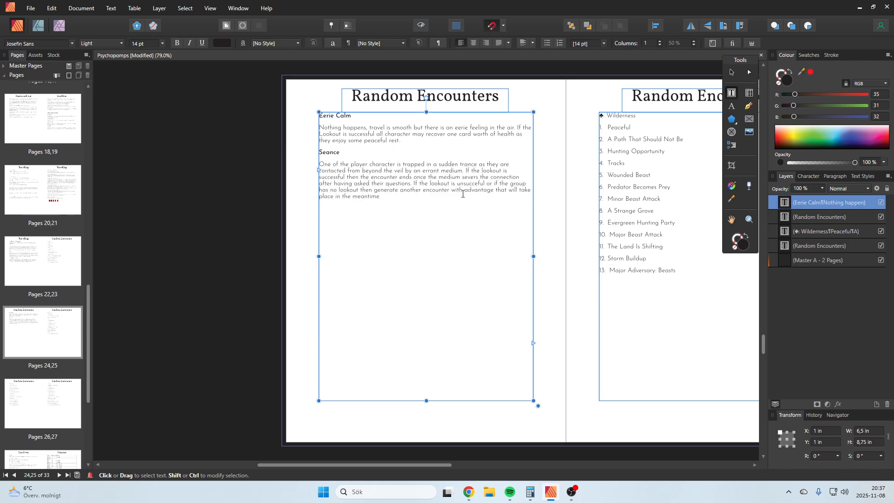
pyautogui.moveTo(393, 202); pyautogui.dragTo(320, 154)
pyautogui.hotkey('ctrl', 'c')
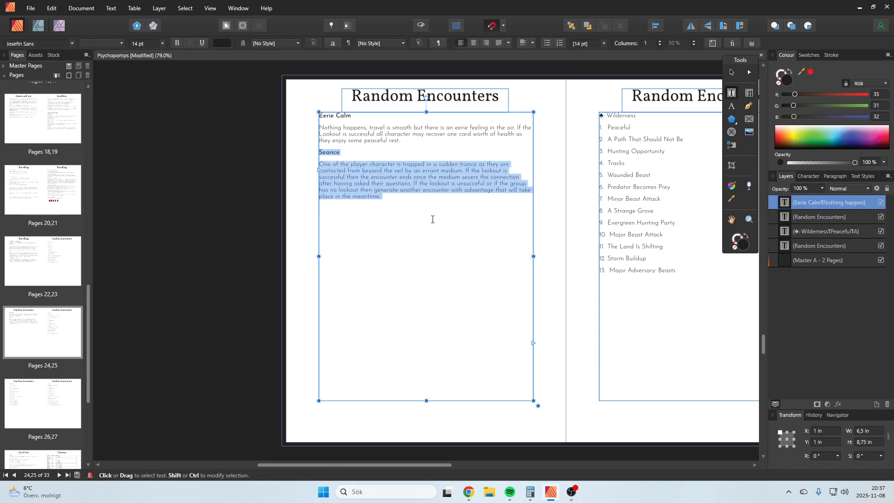
pyautogui.click(434, 221)
pyautogui.press('Return')
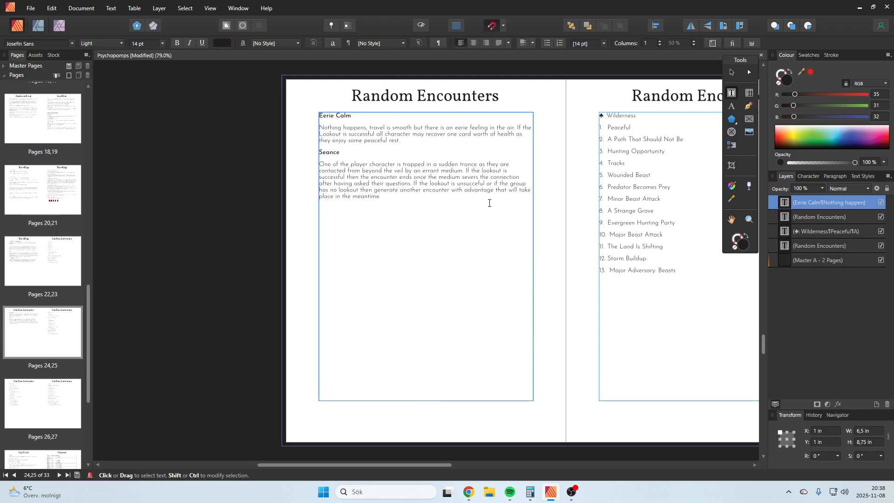
pyautogui.hotkey('ctrl', 'v')
pyautogui.press('Escape')
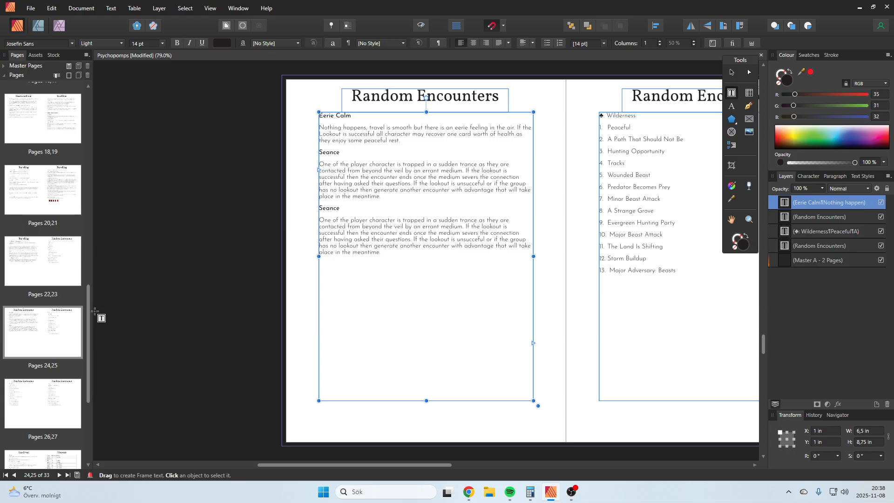
# - Check the Spirits encounter list for the third entry's name and retitle the copied heading "Jump-Scare"
pyautogui.click(47, 261)
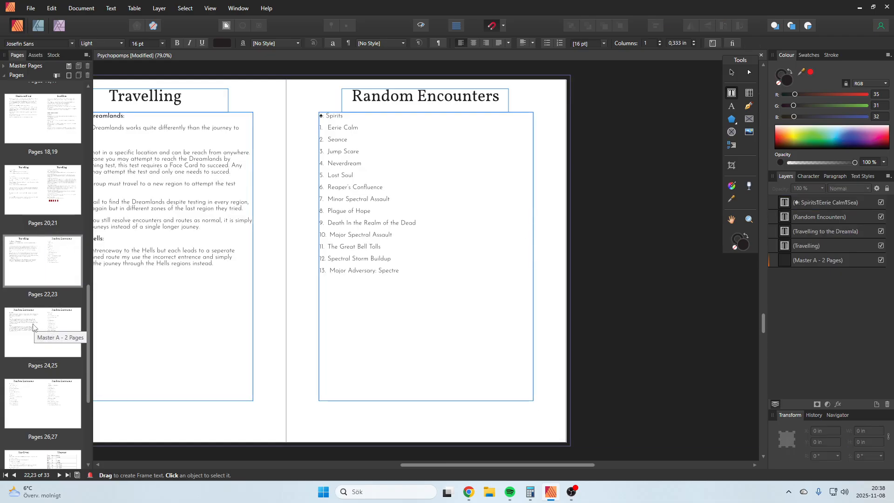
pyautogui.click(32, 326)
pyautogui.doubleClick(342, 211)
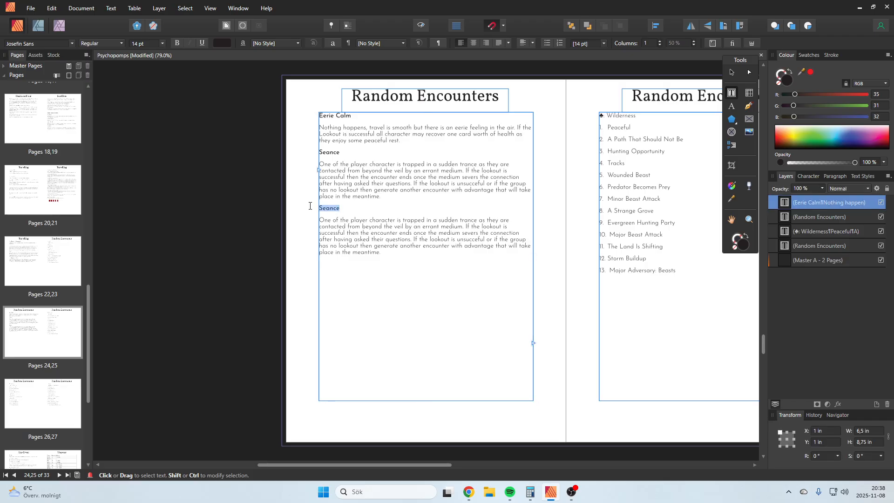
pyautogui.press('BackSpace')
pyautogui.write('Jump')
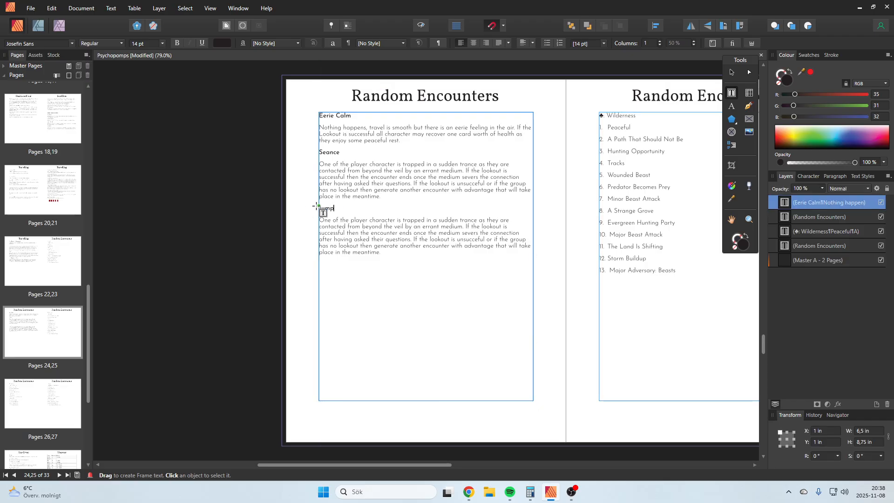
pyautogui.write('-Sacer')
pyautogui.press('BackSpace')
pyautogui.press('BackSpace')
pyautogui.press('BackSpace')
pyautogui.press('BackSpace')
pyautogui.write('care')
pyautogui.press('Escape')
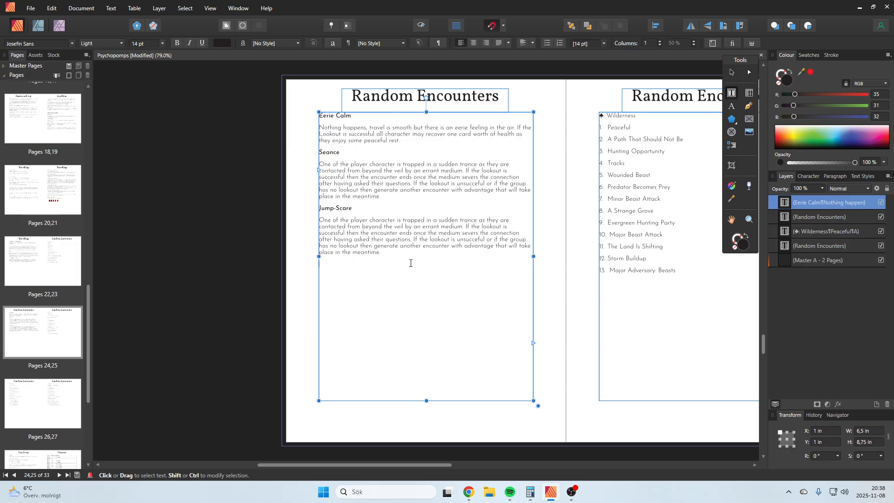
# - Replace the copied text under Jump-Scare with "If the lookout is successful nothing happens, if they are not"
pyautogui.moveTo(413, 262); pyautogui.dragTo(319, 221)
pyautogui.press('Escape')
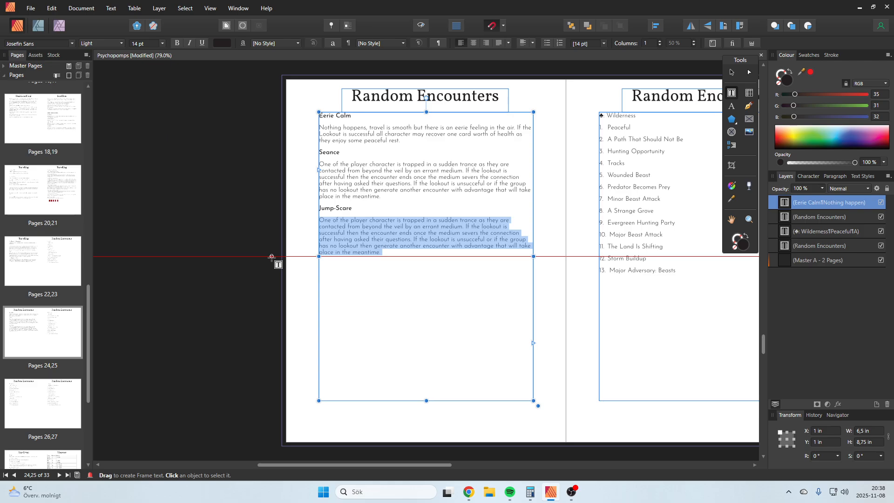
pyautogui.write('If the ')
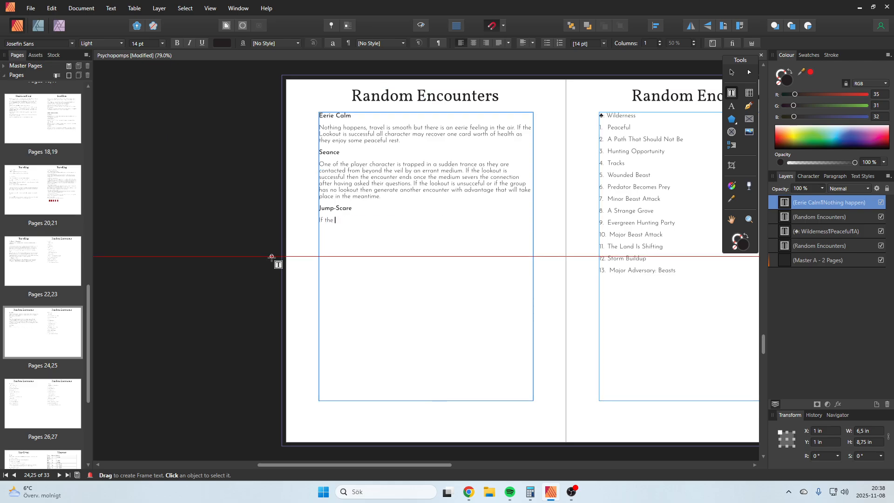
pyautogui.write('lookout ')
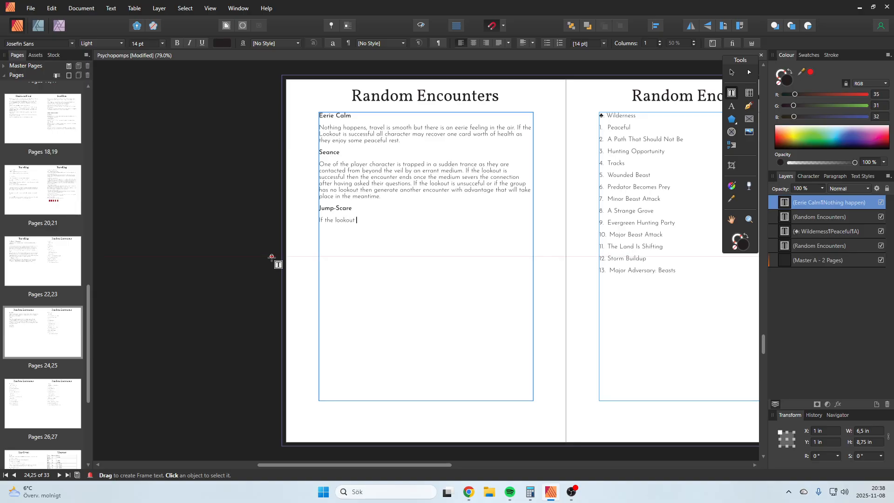
pyautogui.write('is succ')
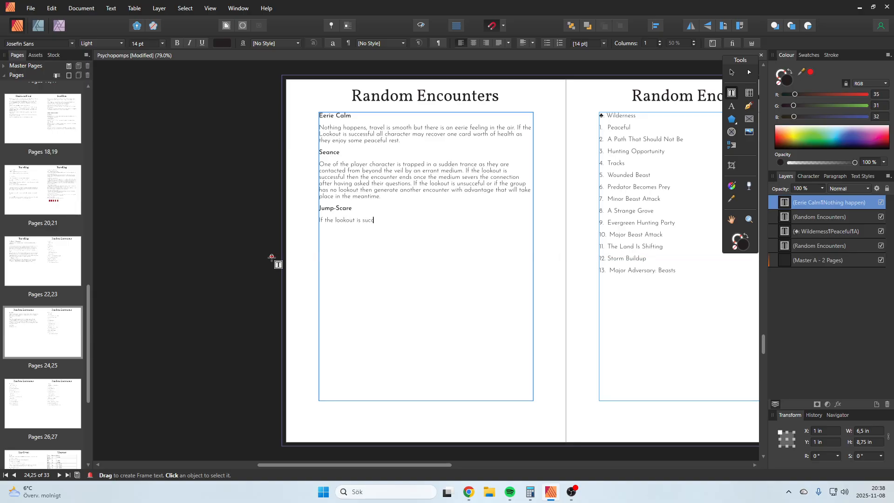
pyautogui.write('essful nothing Happens, if they are not')
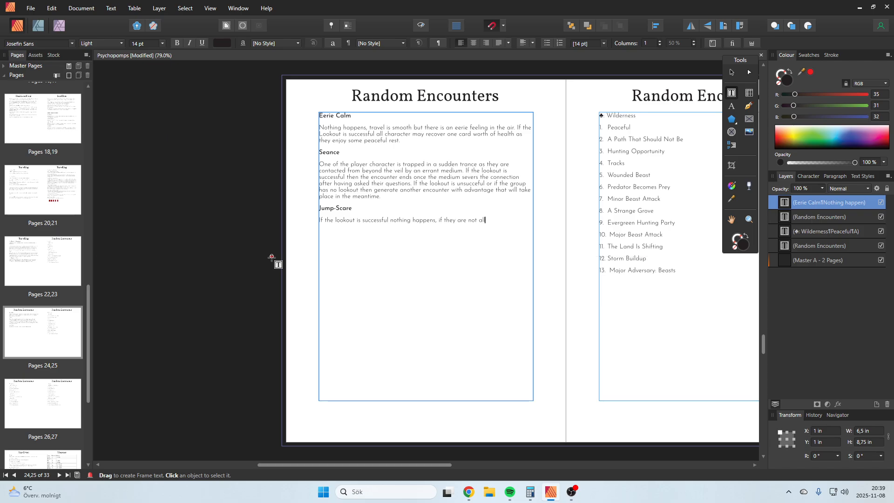
# - Finish the first Jump-Scare sentence with "all characters must spend one card of Soul."
pyautogui.write('all characters suffer')
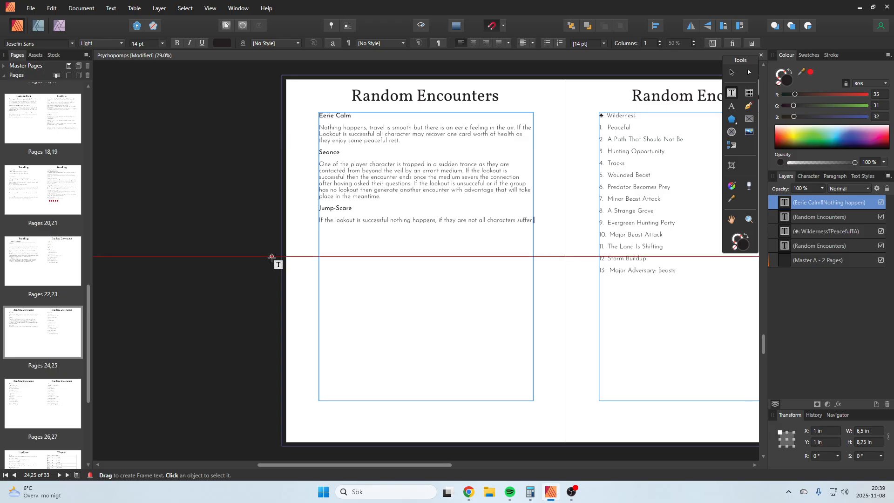
pyautogui.press('BackSpace')
pyautogui.press('BackSpace')
pyautogui.press('BackSpace')
pyautogui.press('BackSpace')
pyautogui.press('BackSpace')
pyautogui.press('BackSpace')
pyautogui.write('spend')
pyautogui.press('BackSpace')
pyautogui.press('BackSpace')
pyautogui.press('BackSpace')
pyautogui.press('BackSpace')
pyautogui.press('BackSpace')
pyautogui.write('must spend')
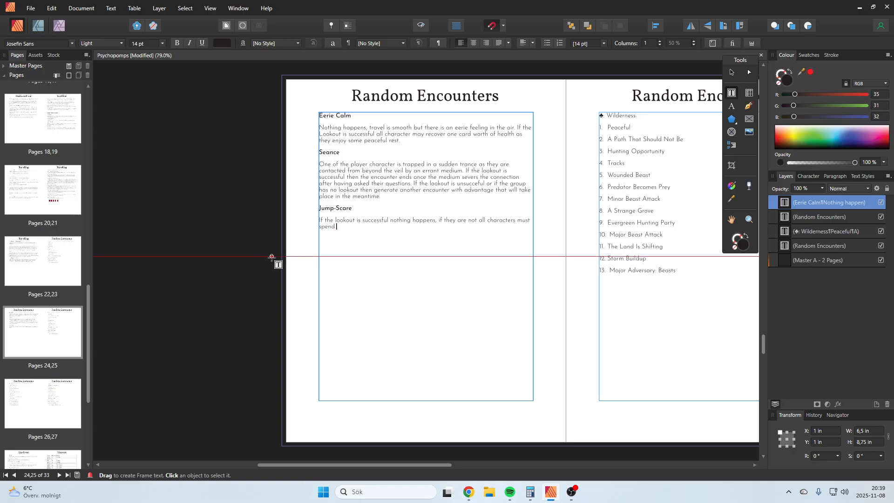
pyautogui.write(' one car')
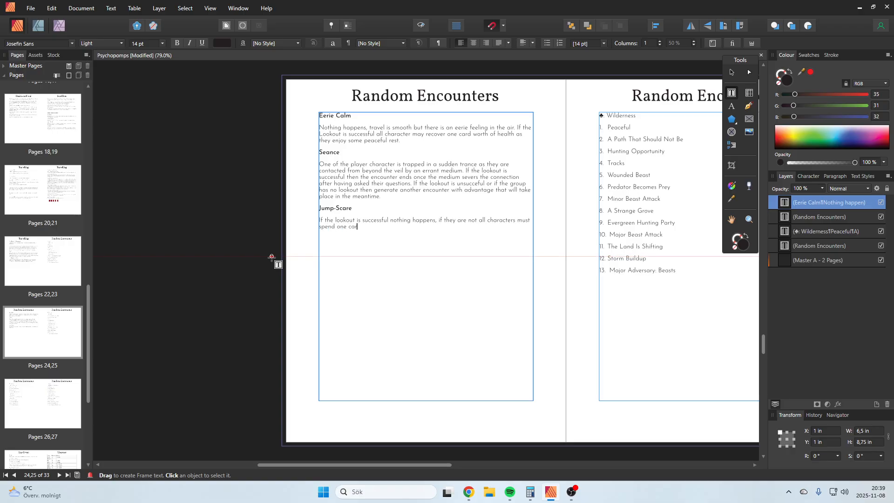
pyautogui.write('d of Soul')
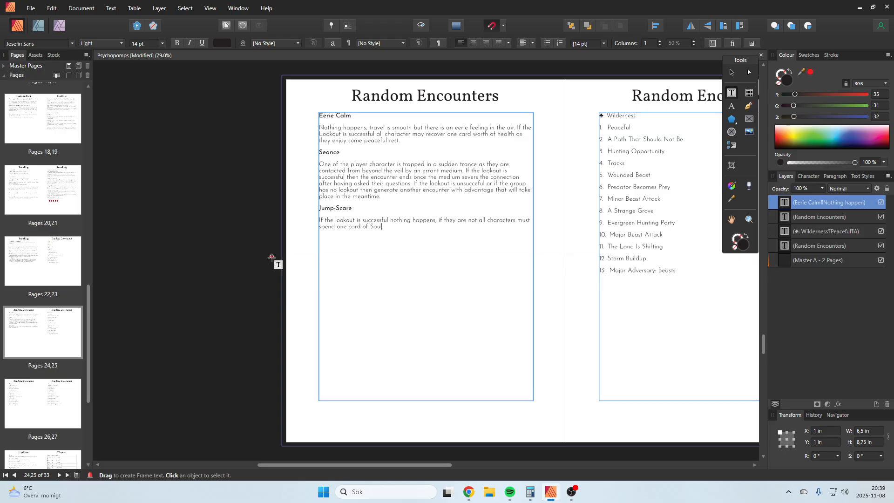
pyautogui.write('.')
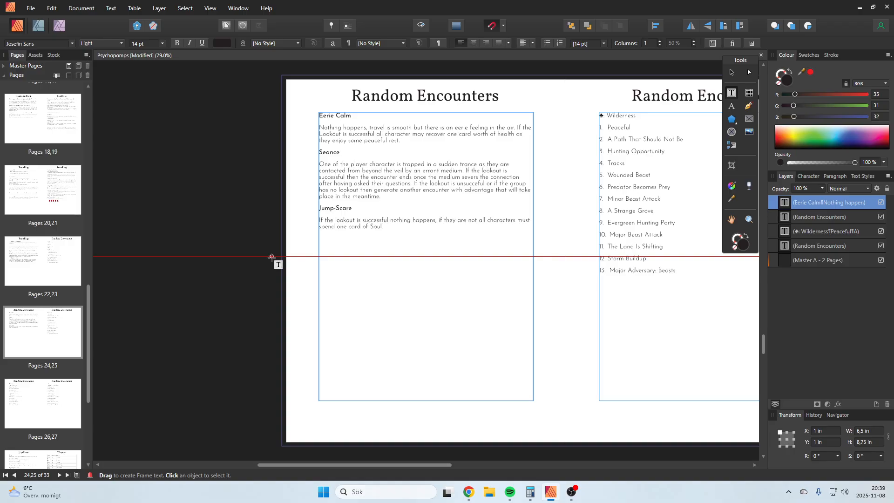
# - Begin the second Jump-Scare sentence with "The nature of the scare is up to the"
pyautogui.write(' The nature of th')
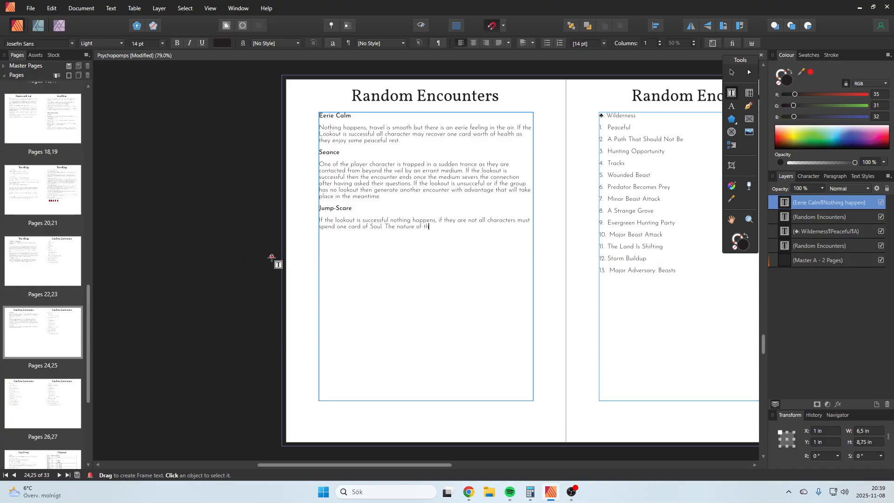
pyautogui.write('e scare')
pyautogui.press('BackSpace')
pyautogui.press('BackSpace')
pyautogui.press('BackSpace')
pyautogui.press('BackSpace')
pyautogui.press('BackSpace')
pyautogui.press('BackSpace')
pyautogui.press('BackSpace')
pyautogui.press('BackSpace')
pyautogui.write('is up to the')
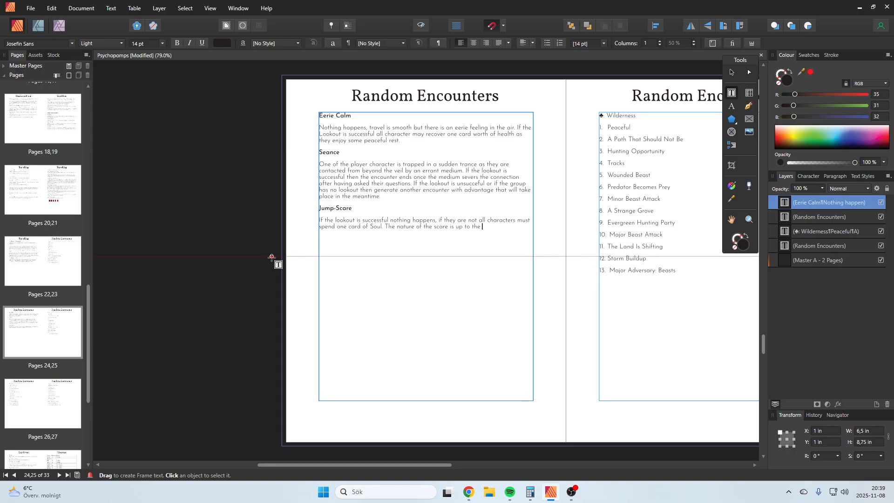
# - Finish the second Jump-Scare sentence with "GM but it should be something sudden and horrifying."
pyautogui.write(' GM but it should')
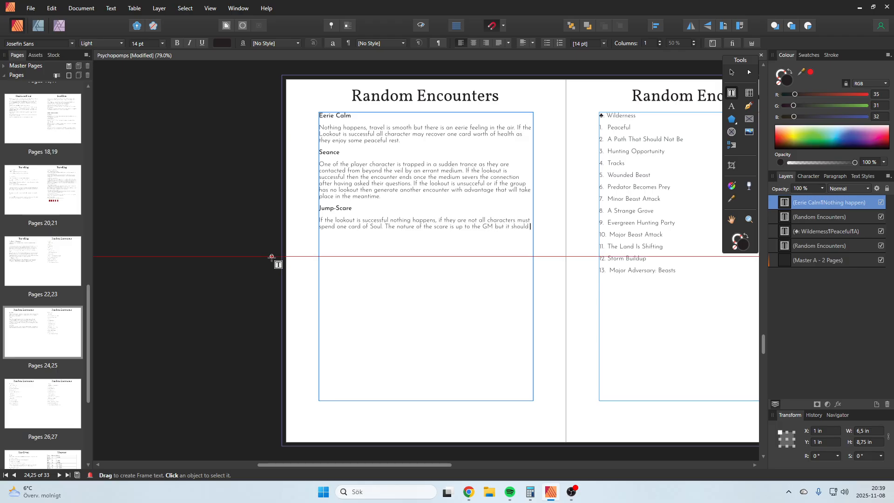
pyautogui.write(' be something sudden and horr')
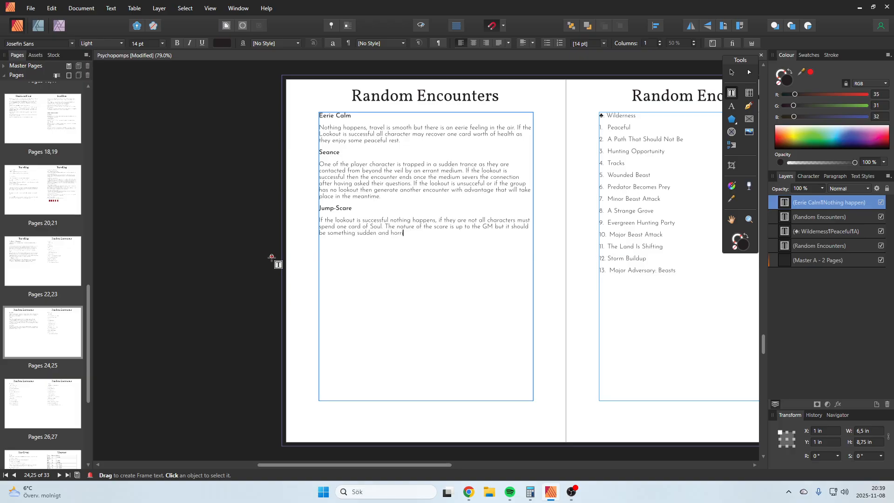
pyautogui.write('if')
pyautogui.press('Escape')
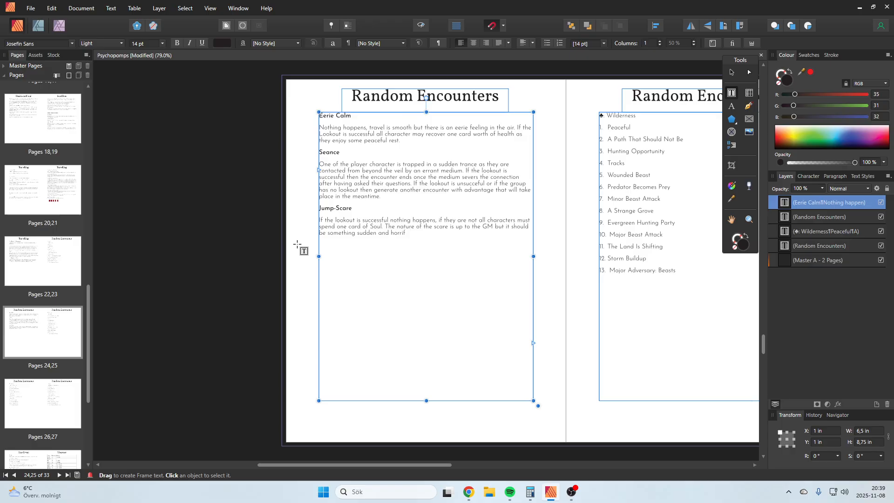
pyautogui.write('ying.')
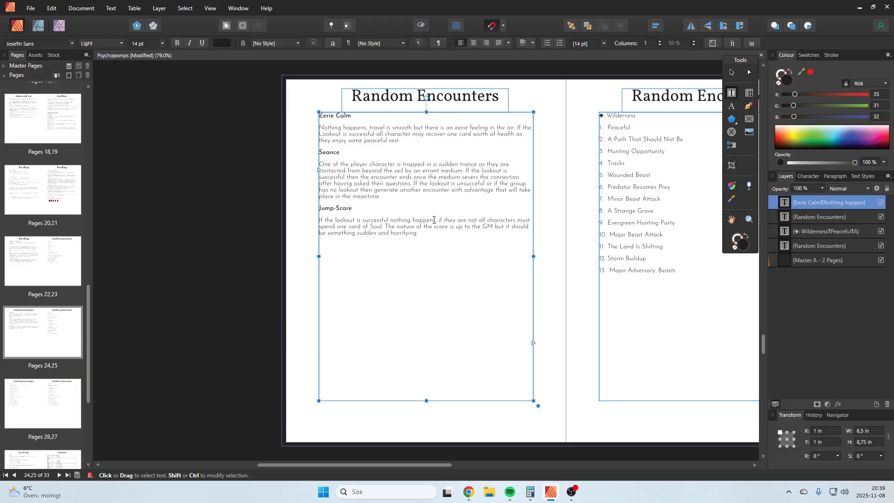
# - In the first Jump-Scare sentence, replace "nothing happens" with "they alone suffer the effect" and "if they are not" with "otherwise"
pyautogui.moveTo(436, 220); pyautogui.dragTo(392, 219)
pyautogui.write('they alone ')
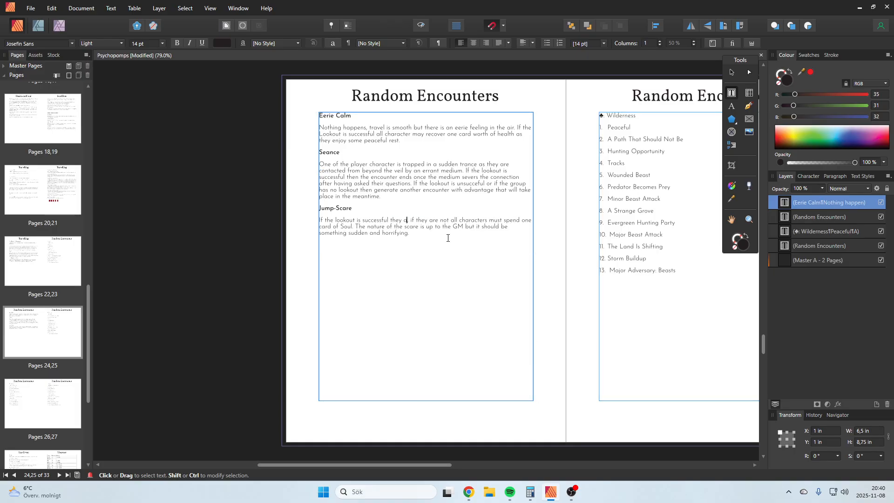
pyautogui.write('suffer the')
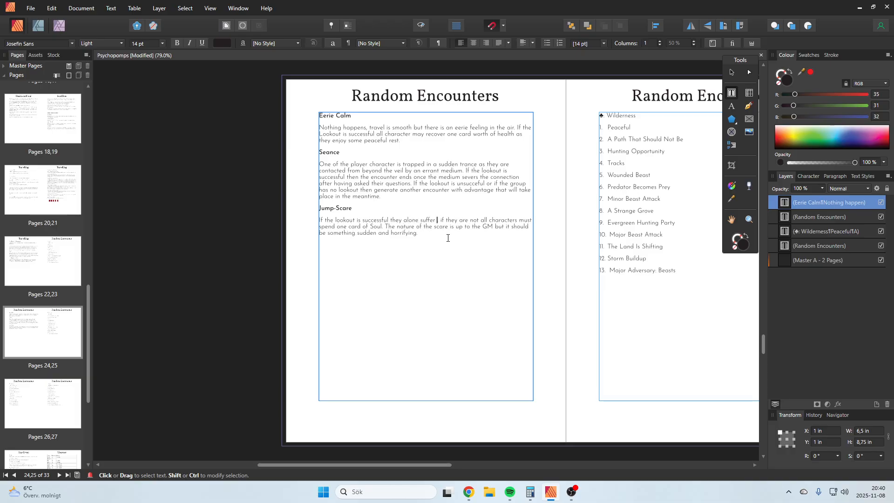
pyautogui.write(' effect')
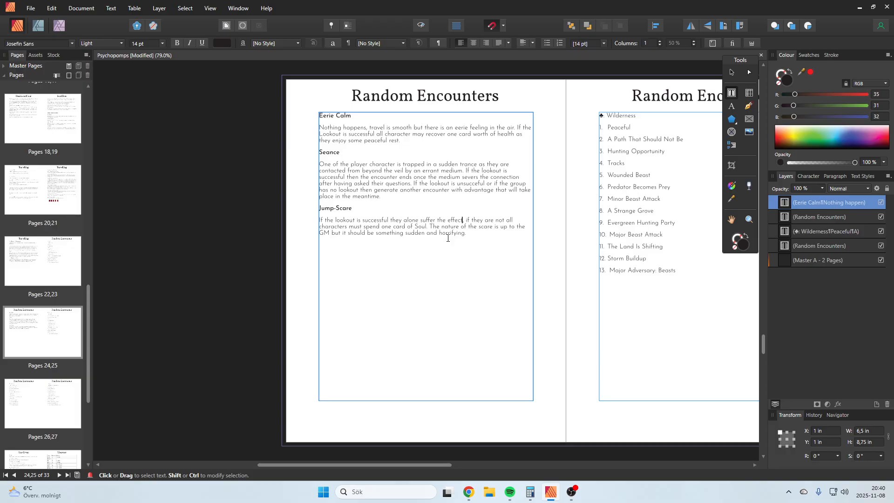
pyautogui.press('Escape')
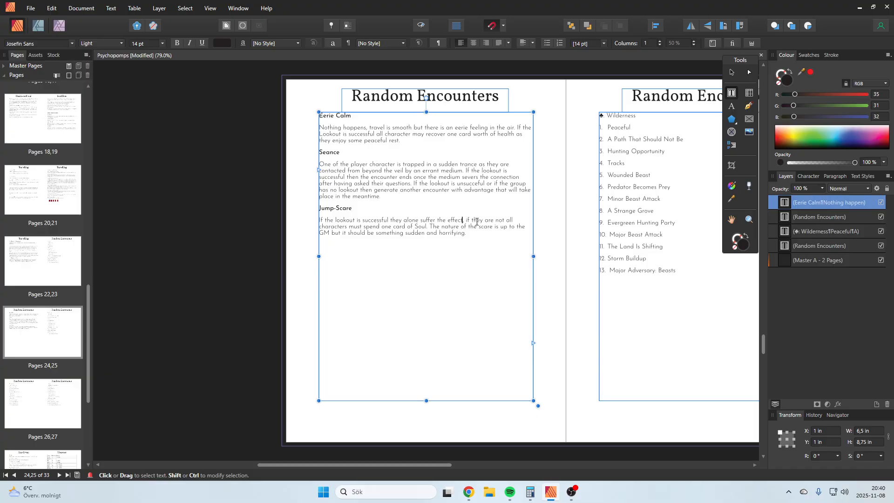
pyautogui.moveTo(506, 223); pyautogui.dragTo(466, 221)
pyautogui.write('otherwise')
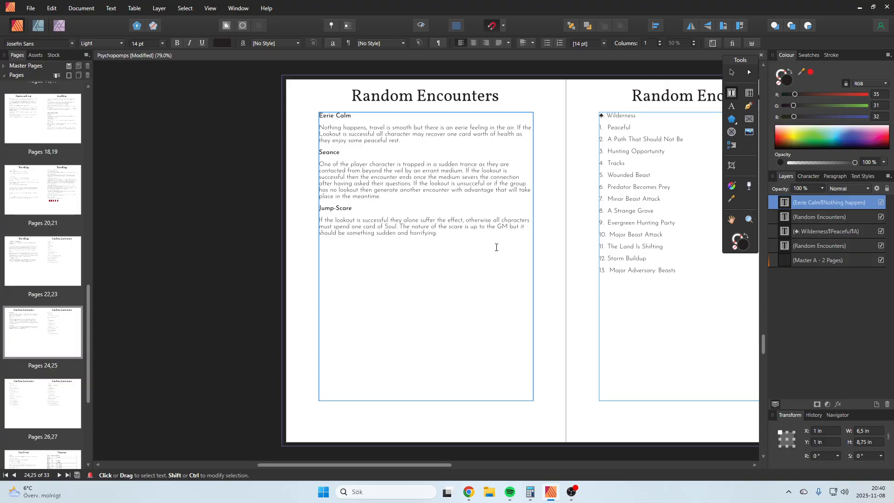
# - Check the Spirits encounter list on pages 22,23 and duplicate the Jump-Scare heading and description directly below the original on page 24
pyautogui.click(79, 266)
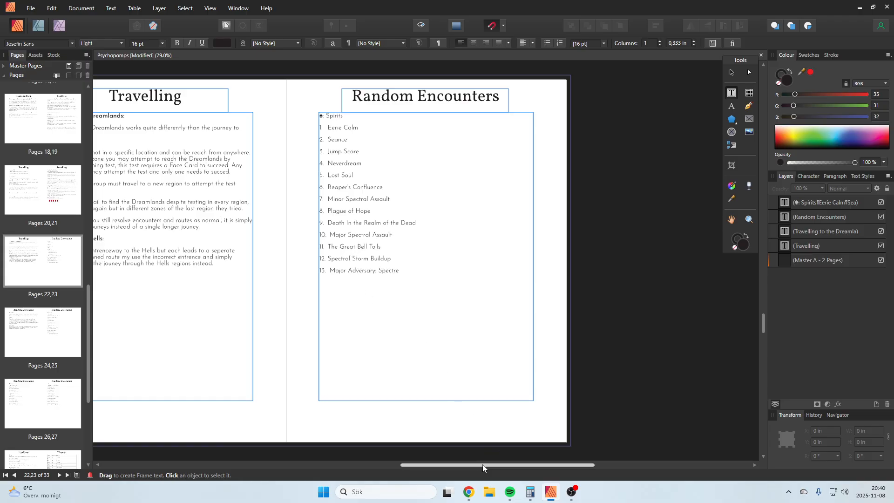
pyautogui.moveTo(485, 466); pyautogui.dragTo(434, 464)
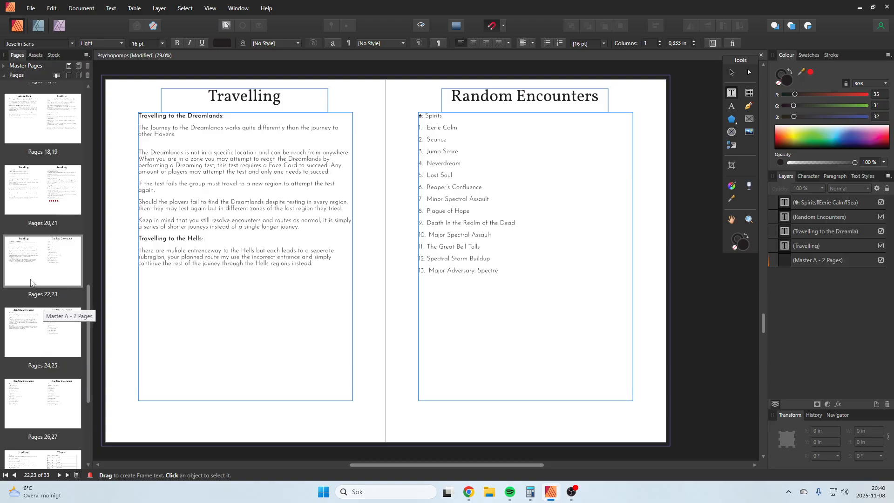
pyautogui.click(26, 329)
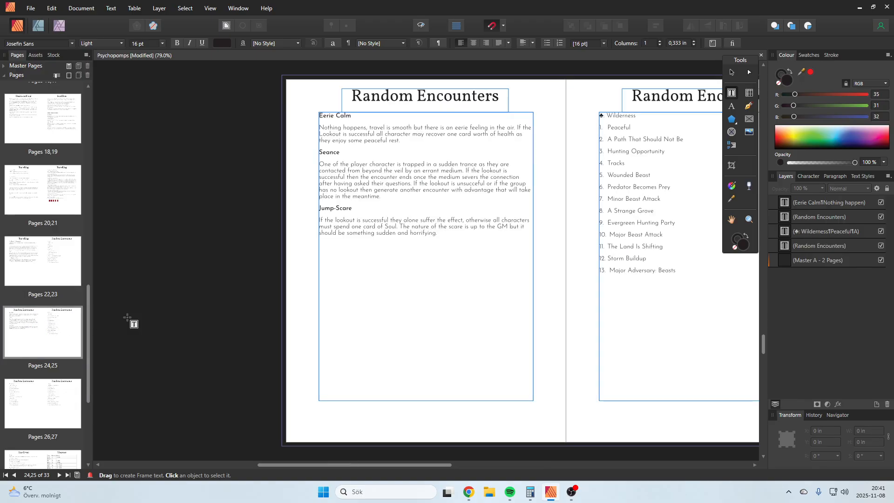
pyautogui.click(473, 251)
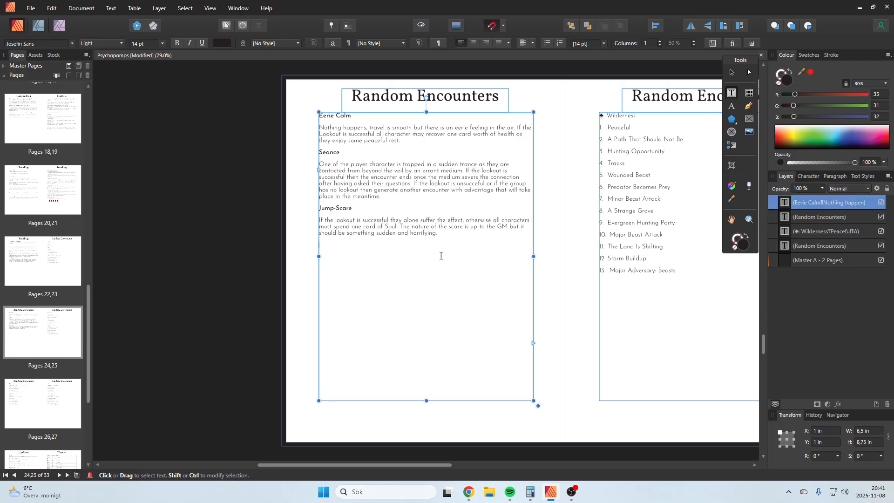
pyautogui.moveTo(423, 249); pyautogui.dragTo(317, 210)
pyautogui.write('Seance One of the player character is trapped in a sudden trance as they are contacted from beyond the veil by an errant medium. If the lookout is successful then the encounter ends once the medium severs the connection after having asked their questions. If the lookout is unsucceful or if the group has no lookout then generate another encounter with advantage that will take place in the meantime.')
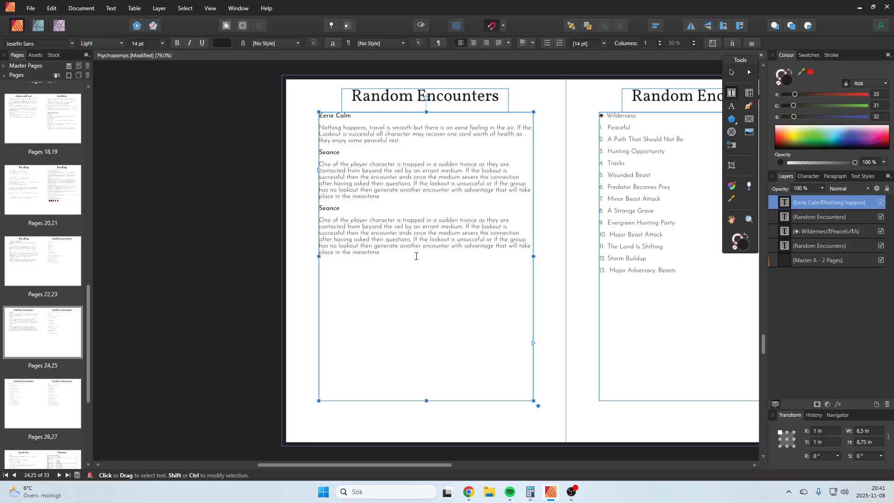
pyautogui.hotkey('ctrl', 'z')
pyautogui.hotkey('ctrl', 'c')
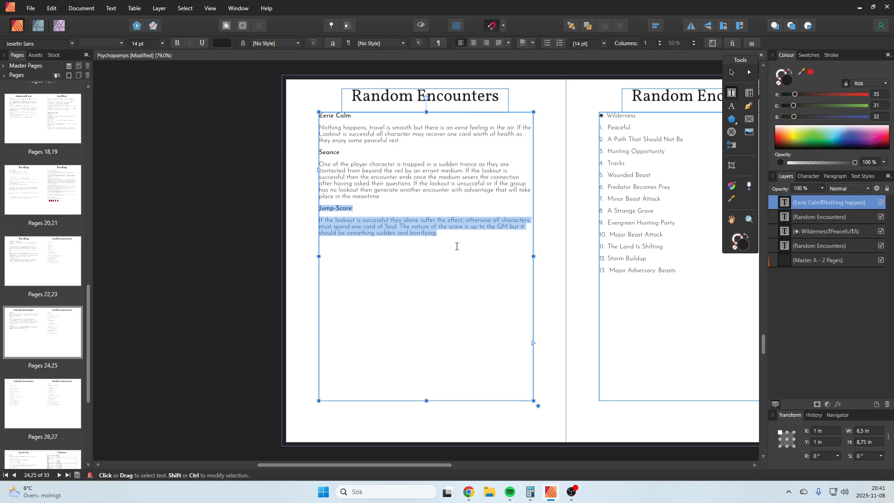
pyautogui.click(461, 246)
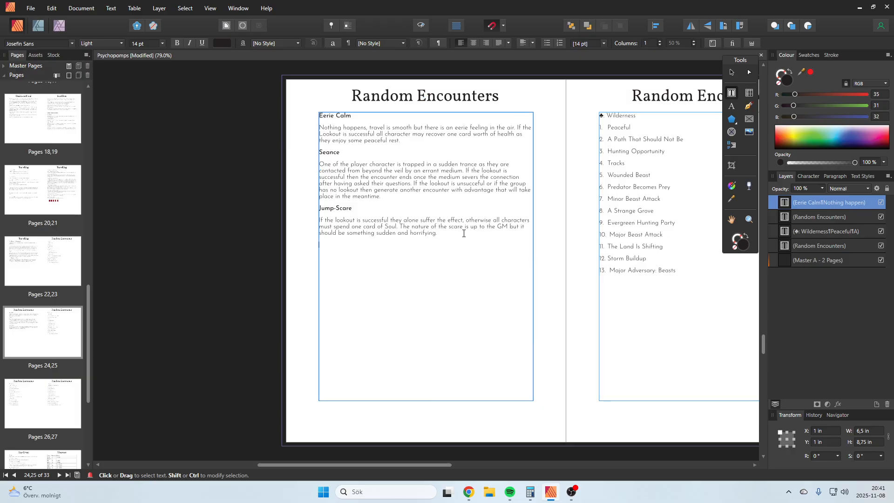
pyautogui.hotkey('ctrl', 'v')
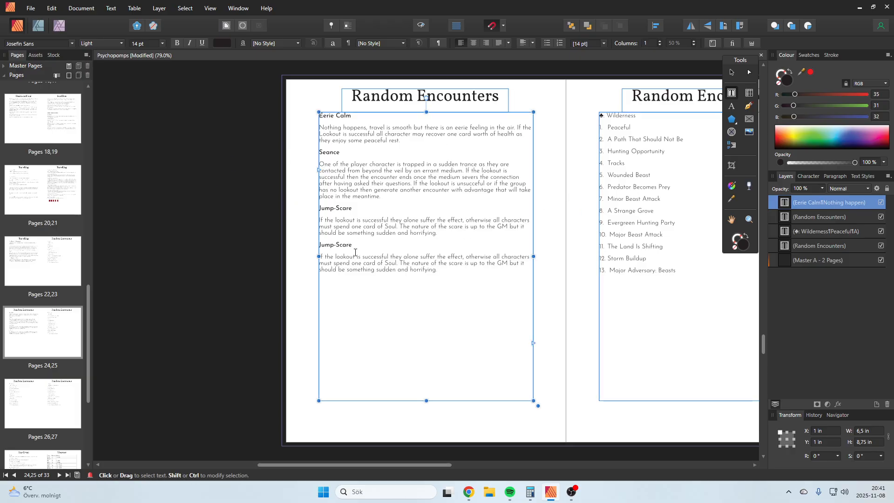
# - Rename the heading of the duplicated Jump-Scare entry to "Neverdream"
pyautogui.moveTo(355, 246); pyautogui.dragTo(319, 245)
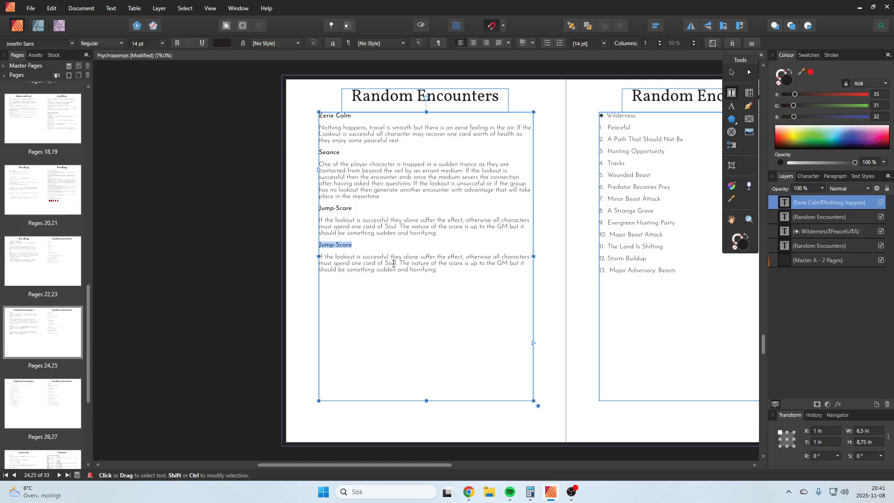
pyautogui.write('Never')
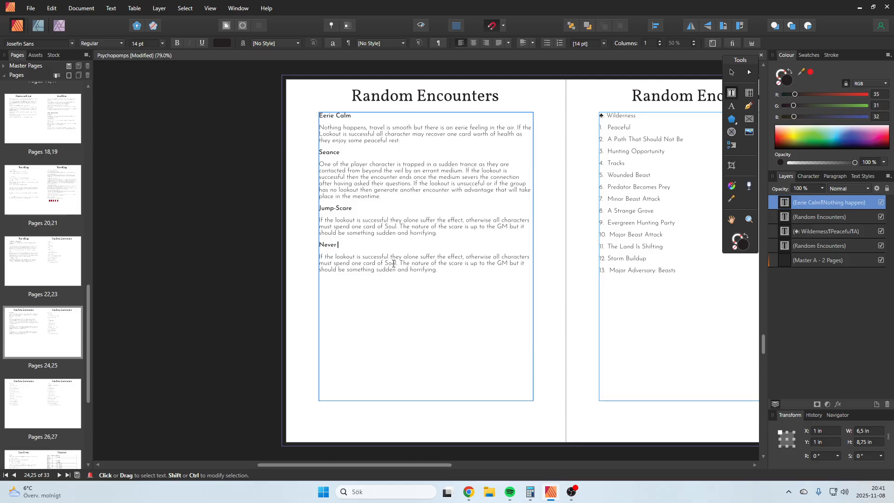
pyautogui.write('d')
pyautogui.press('Escape')
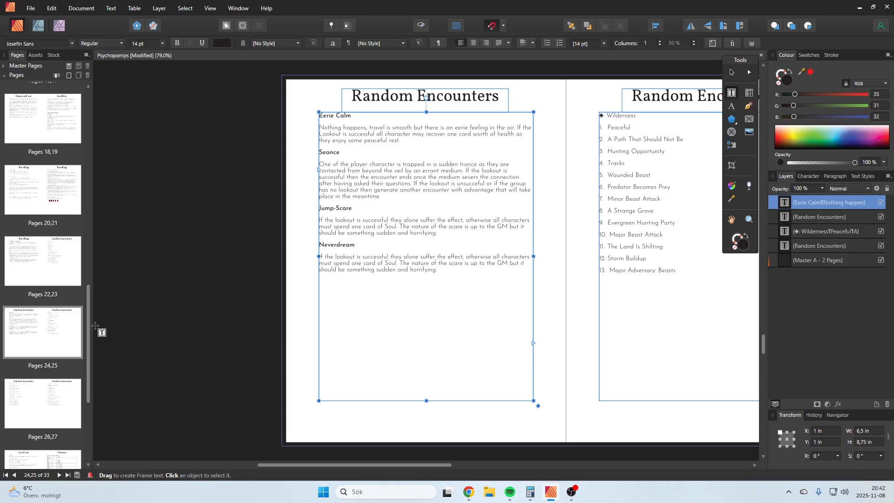
# - Look back through the earlier rulebook spreads, including Havens, Dreamer and Scavanged, to the Character Creation spread on pages 2,3
pyautogui.scroll(2, 87, 316)
pyautogui.scroll(15, 87, 316)
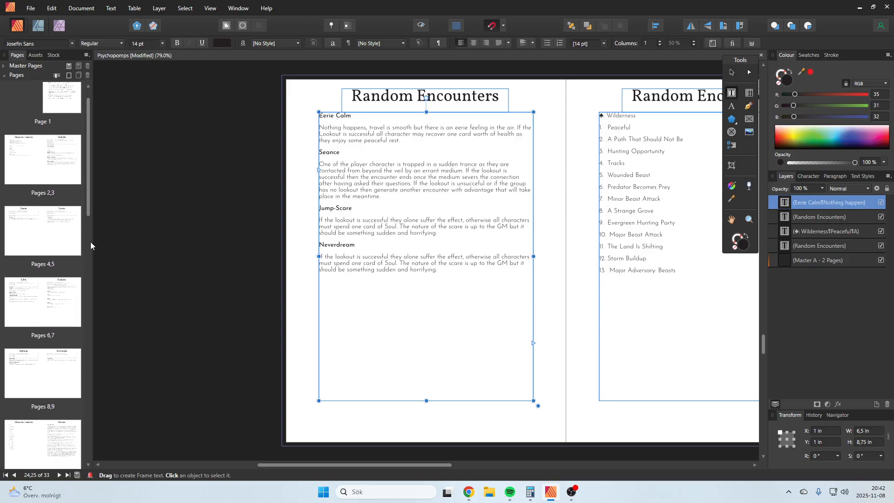
pyautogui.scroll(-4, 88, 230)
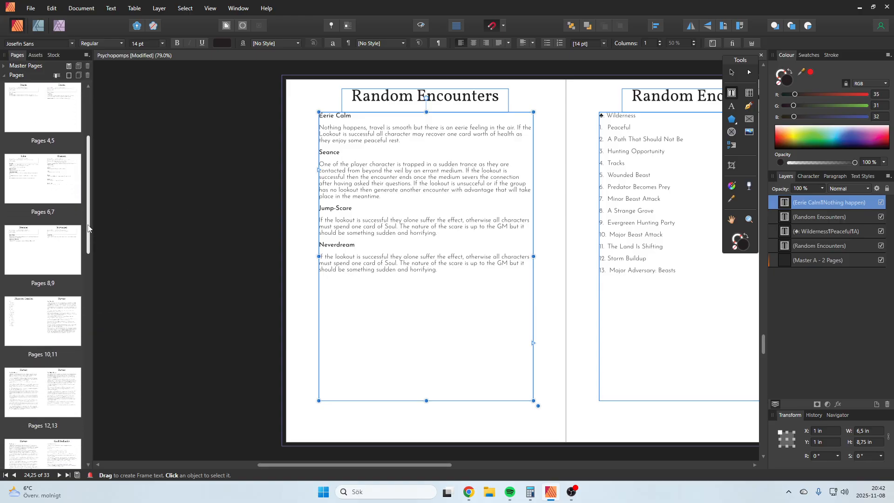
pyautogui.moveTo(88, 229); pyautogui.dragTo(90, 296)
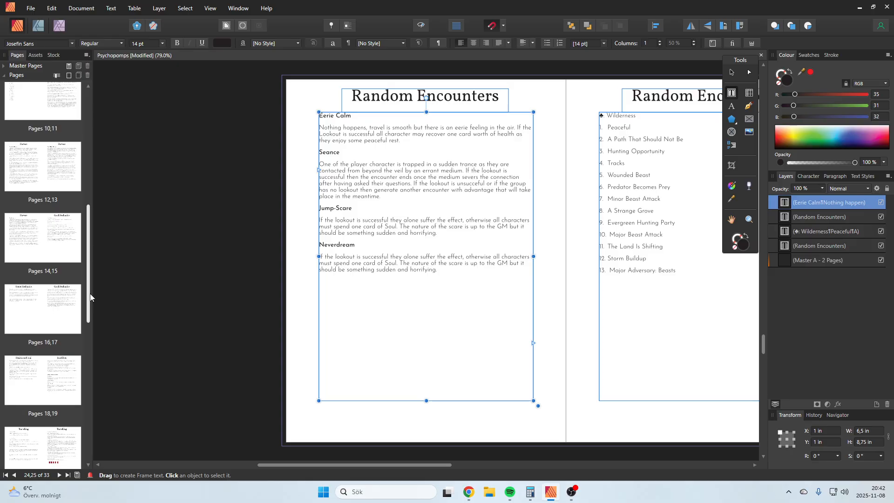
pyautogui.click(27, 167)
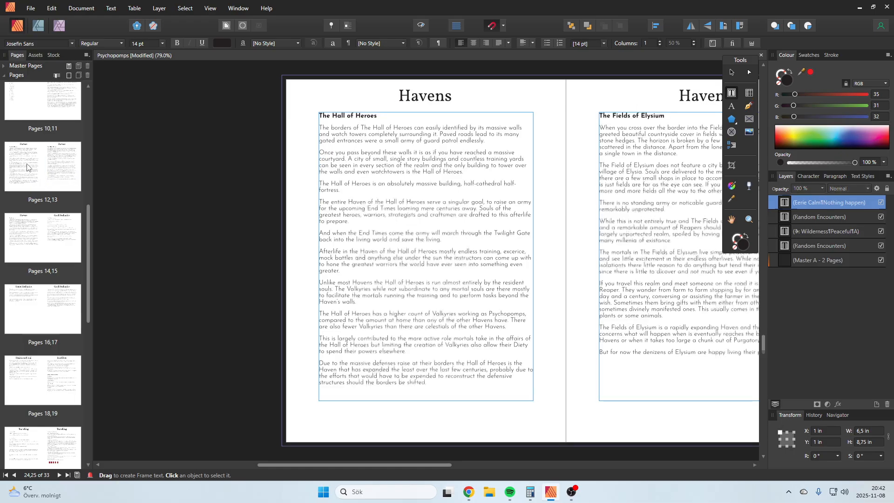
pyautogui.click(65, 125)
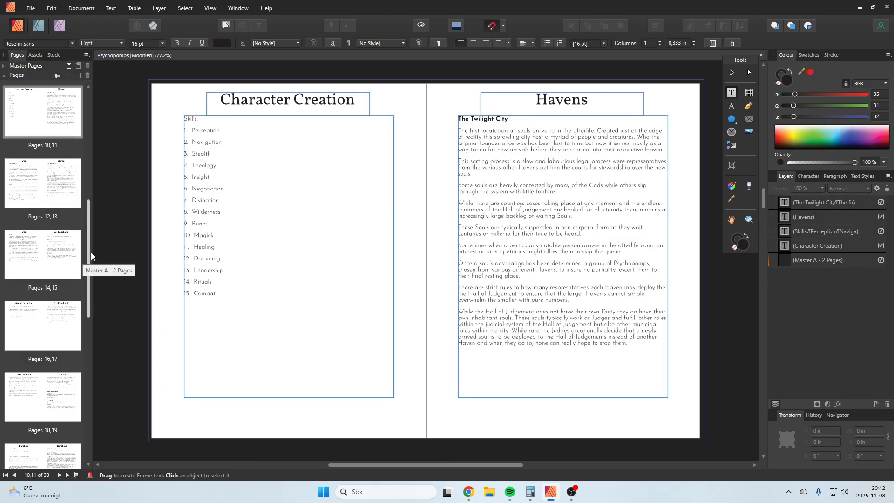
pyautogui.scroll(5, 67, 196)
pyautogui.click(64, 217)
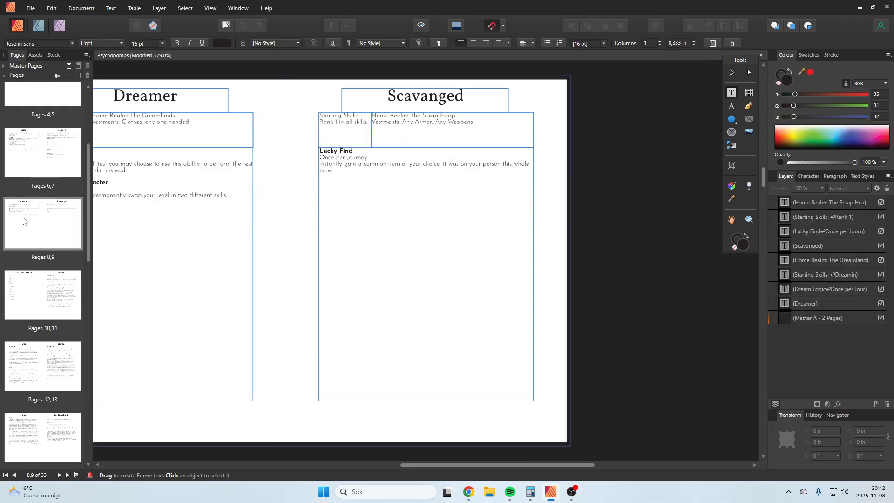
pyautogui.scroll(4, 83, 200)
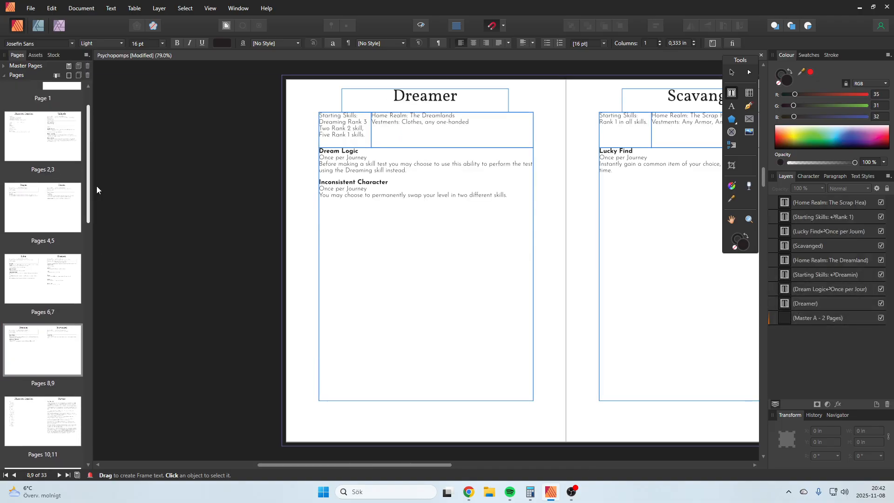
pyautogui.click(61, 187)
pyautogui.doubleClick(16, 187)
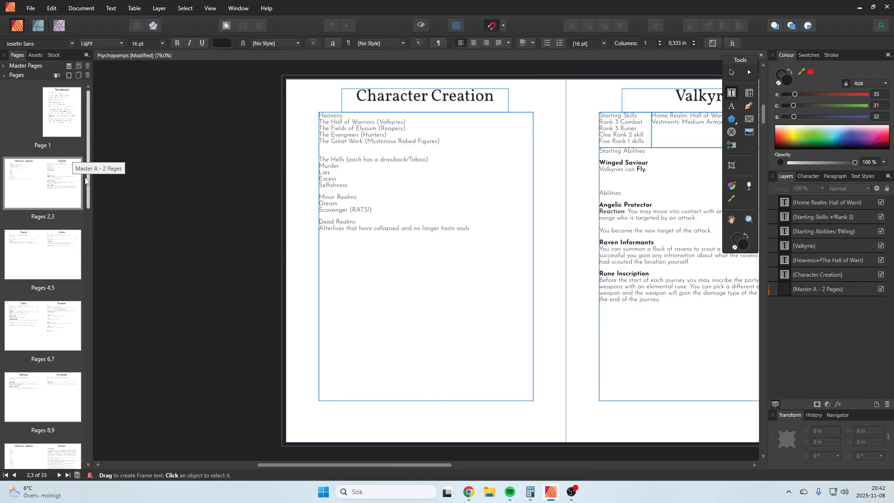
# - Review the spreads from pages 10,11 onward up to the Game Mechanics page on pages 16,17
pyautogui.moveTo(88, 168); pyautogui.dragTo(88, 262)
pyautogui.doubleClick(58, 216)
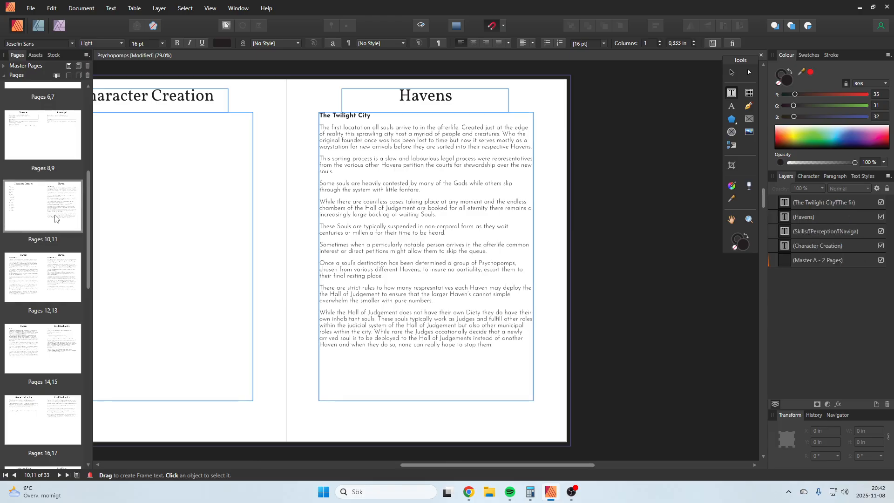
pyautogui.doubleClick(40, 239)
pyautogui.doubleClick(58, 285)
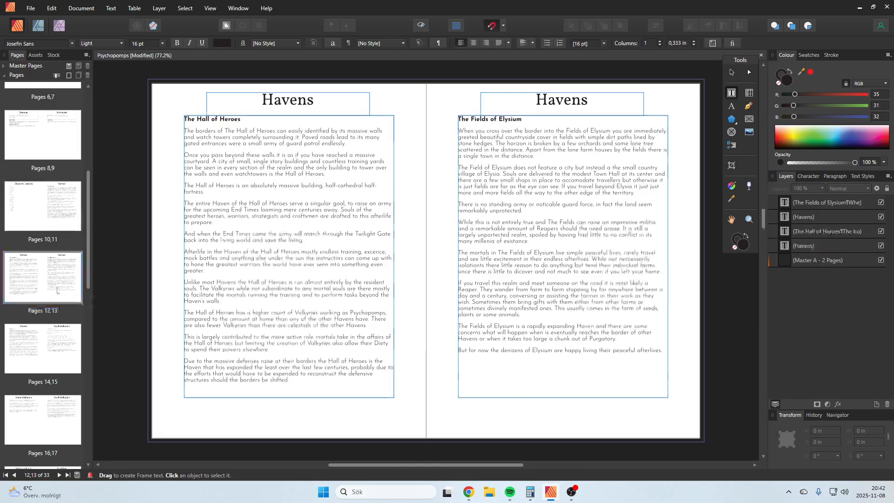
pyautogui.doubleClick(37, 326)
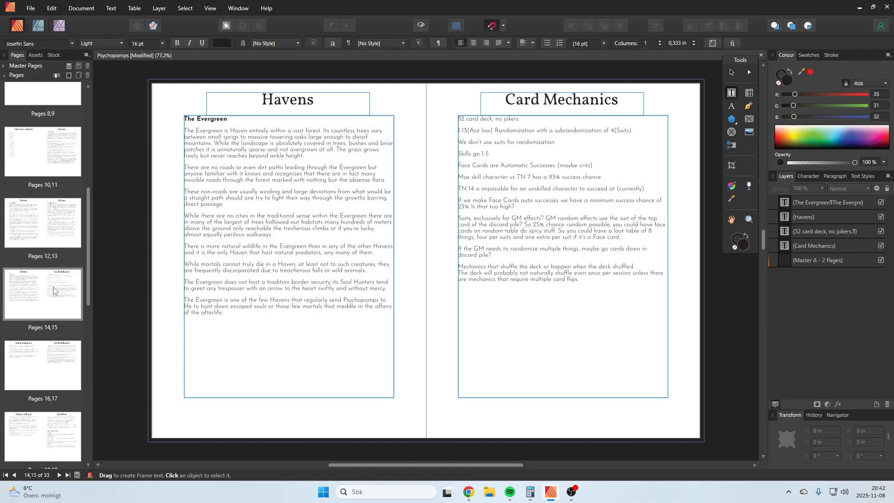
pyautogui.doubleClick(54, 351)
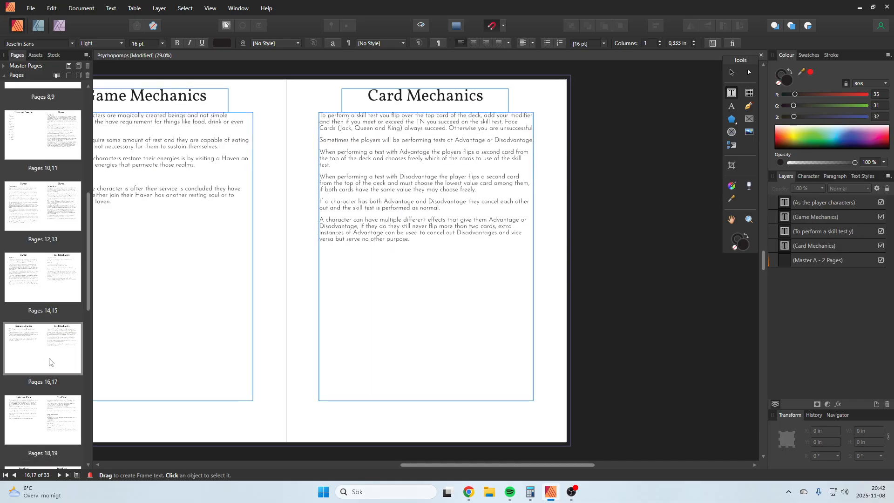
pyautogui.moveTo(461, 465); pyautogui.dragTo(370, 456)
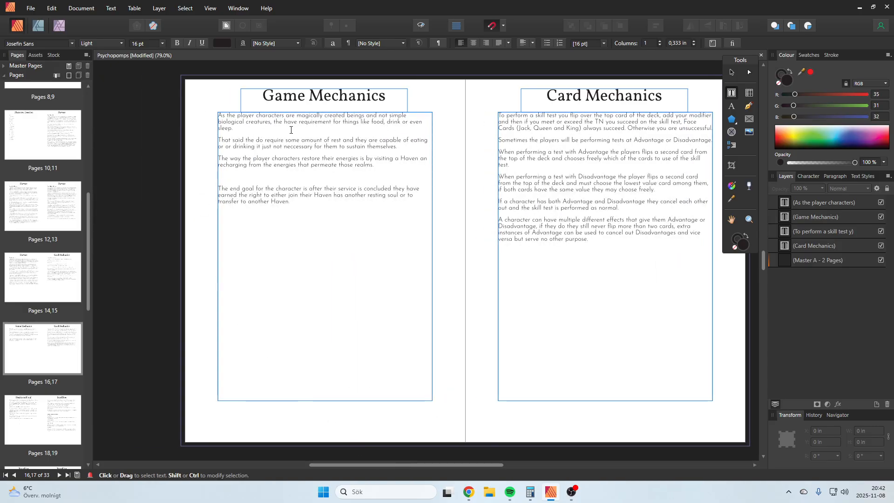
# - Delete the first two Game Mechanics paragraphs, about player characters being magically created beings and requiring some amount of rest
pyautogui.moveTo(290, 133); pyautogui.dragTo(197, 112)
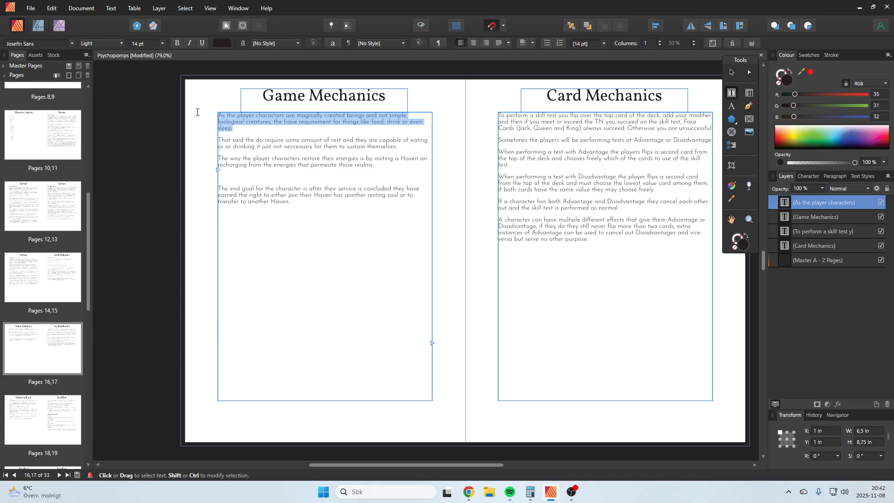
pyautogui.press('Escape')
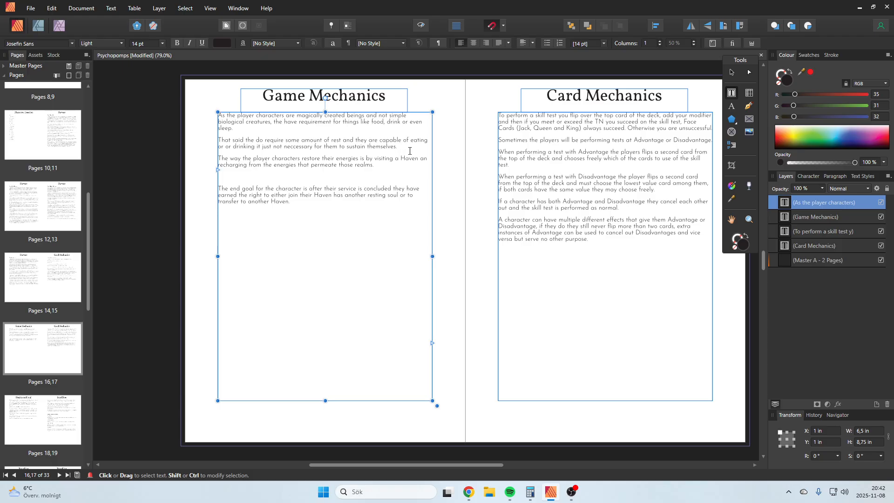
pyautogui.moveTo(409, 151); pyautogui.dragTo(216, 108)
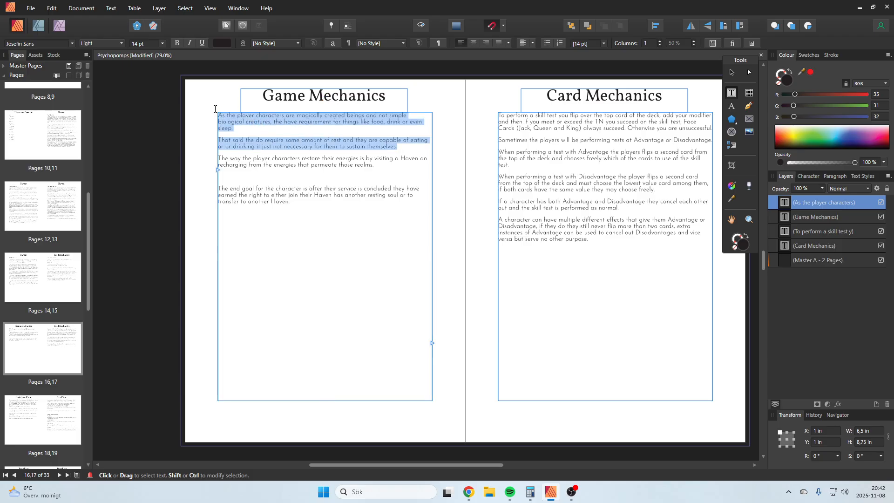
pyautogui.press('Delete')
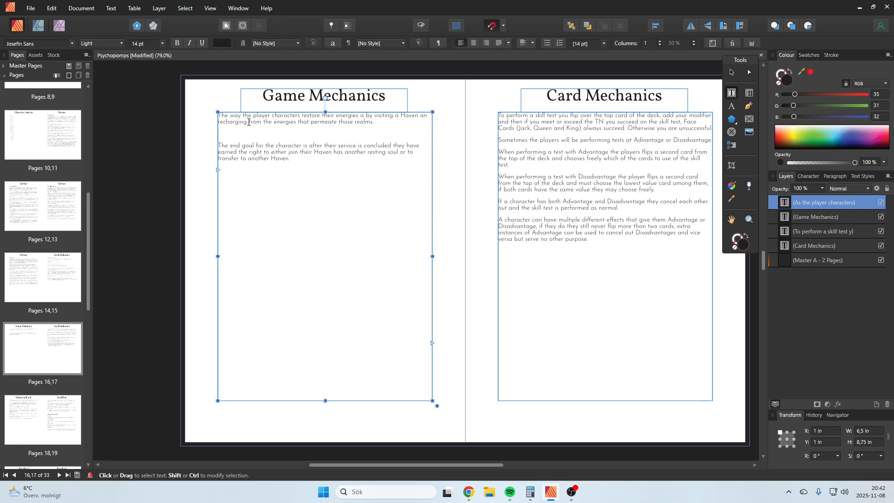
# - In the first remaining Game Mechanics paragraph, insert "primary" before "way" and correct "an recharging" to "and recharging"
pyautogui.click(230, 116)
pyautogui.write('primary')
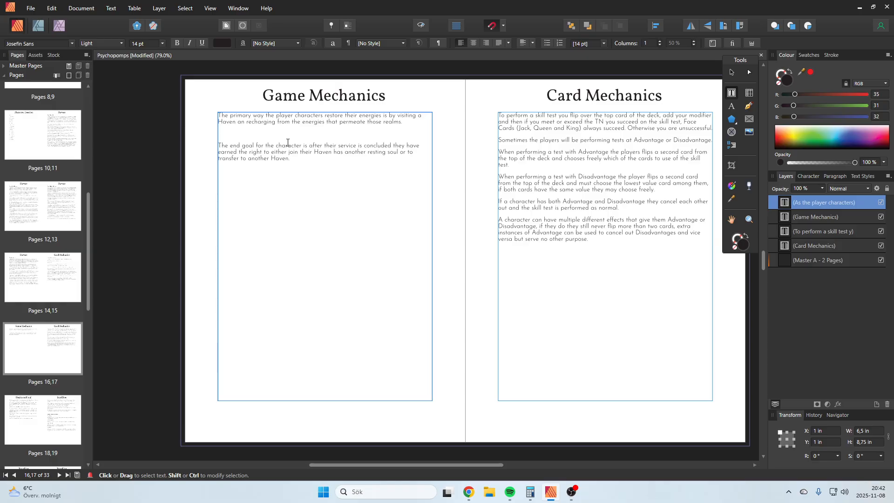
pyautogui.press('Escape')
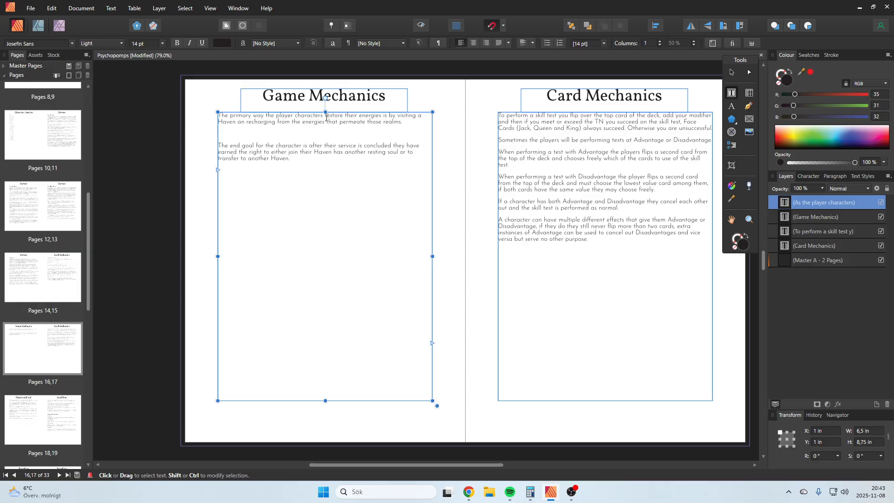
pyautogui.click(245, 122)
pyautogui.write('d')
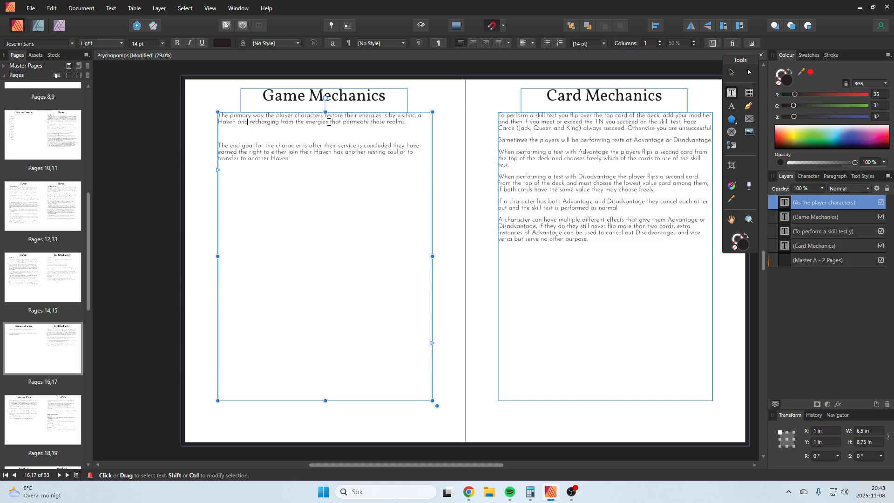
# - Replace "energies" with "powers" in the phrase about what permeates those realms
pyautogui.moveTo(328, 122); pyautogui.dragTo(306, 122)
pyautogui.write('pwoers')
pyautogui.press('BackSpace')
pyautogui.press('BackSpace')
pyautogui.press('BackSpace')
pyautogui.press('BackSpace')
pyautogui.press('BackSpace')
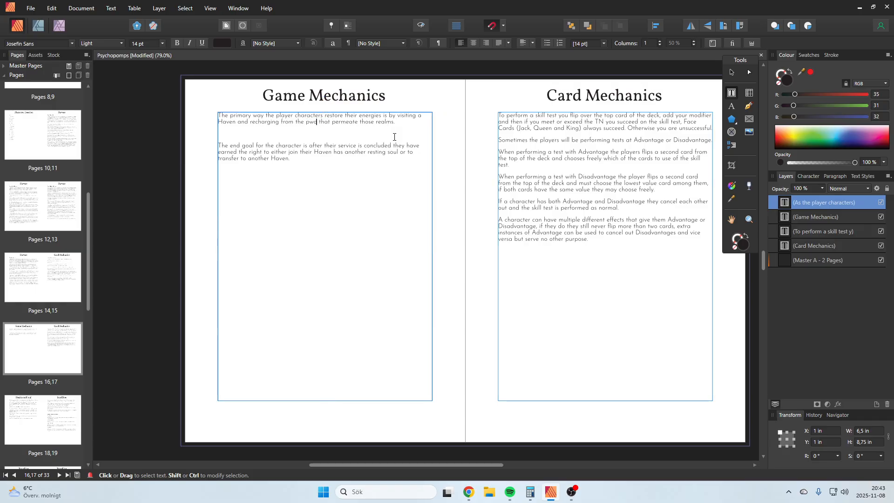
pyautogui.write('owers')
pyautogui.press('Escape')
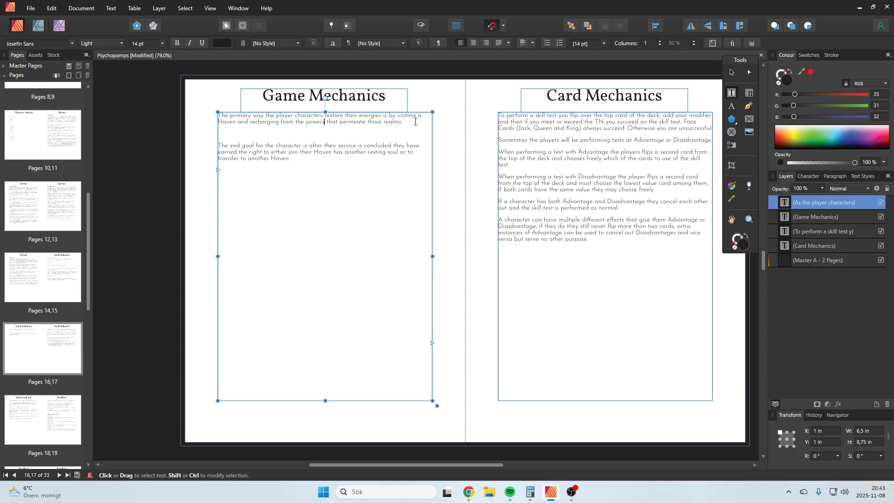
# - Add a new paragraph below the first one, beginning "Upon reaching a Haven all player character"
pyautogui.click(427, 130)
pyautogui.press('Return')
pyautogui.write('Upon R')
pyautogui.press('BackSpace')
pyautogui.write('reaching a ')
pyautogui.write('Haven ')
pyautogui.write('all player c')
pyautogui.write('o')
pyautogui.write('aracter')
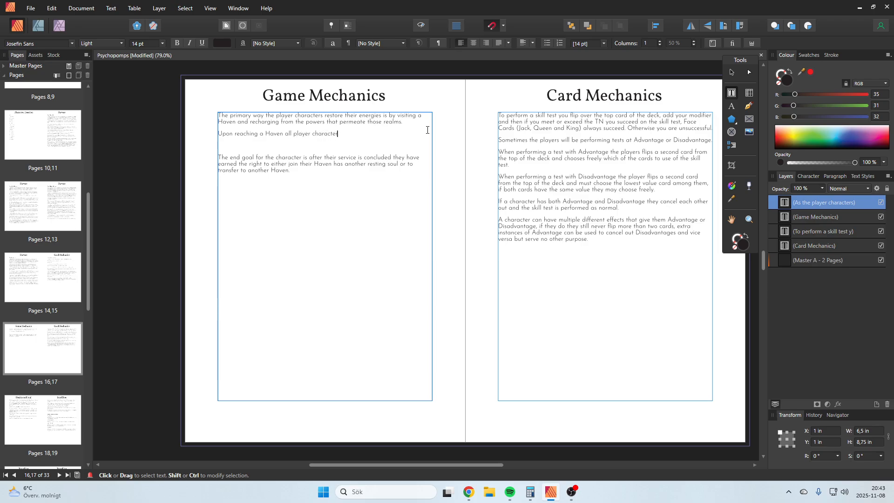
# - Complete the new Haven sentence with "fully restore their Health and Soul"
pyautogui.write(' res')
pyautogui.press('BackSpace')
pyautogui.press('BackSpace')
pyautogui.press('BackSpace')
pyautogui.write('fully restore their Health o')
pyautogui.write('nd Soul.')
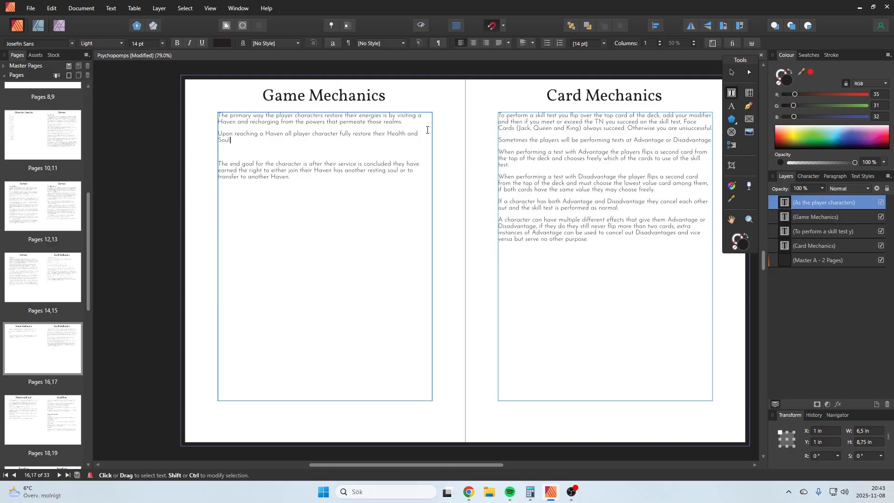
# - On the Random Encounters page with Eerie Calm, replace the Neverdream description with "If the players rest here they suffer"
pyautogui.press('Escape')
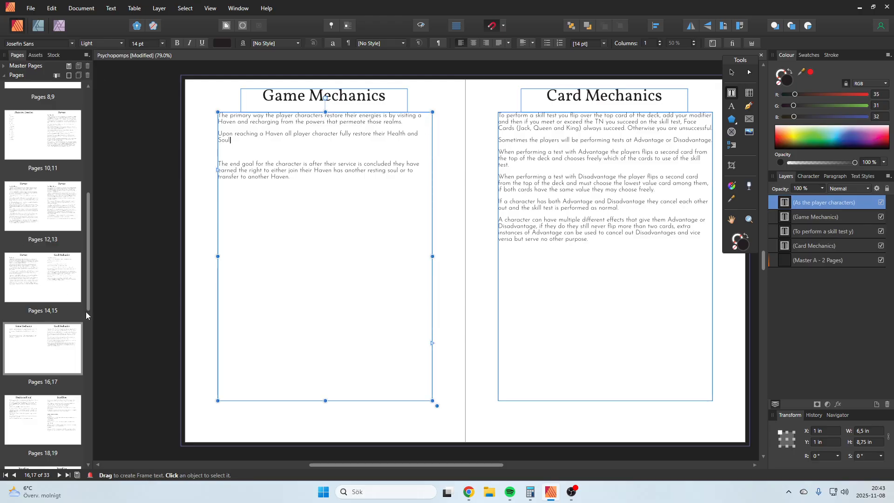
pyautogui.moveTo(88, 297); pyautogui.dragTo(70, 376)
pyautogui.click(45, 374)
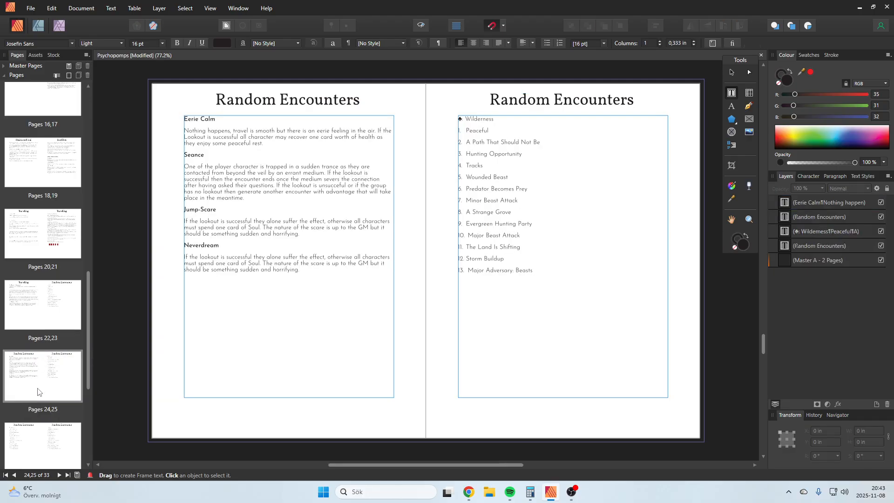
pyautogui.doubleClick(45, 443)
pyautogui.doubleClick(36, 379)
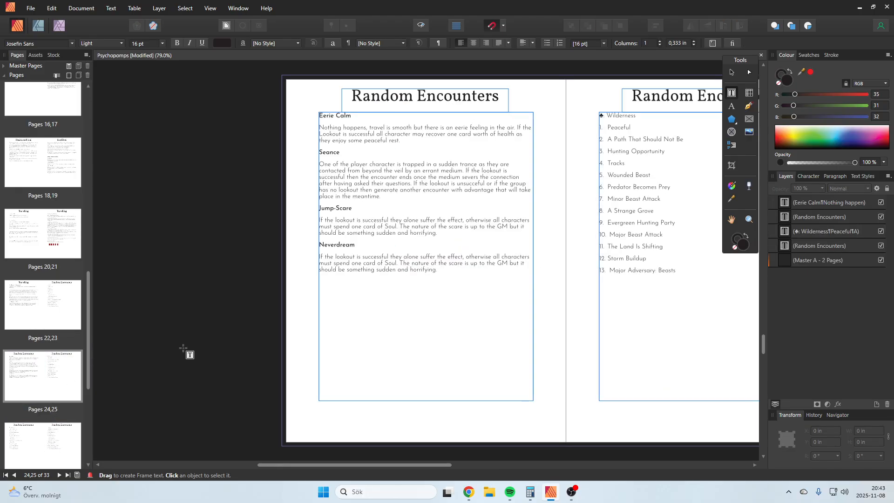
pyautogui.tripleClick(459, 270)
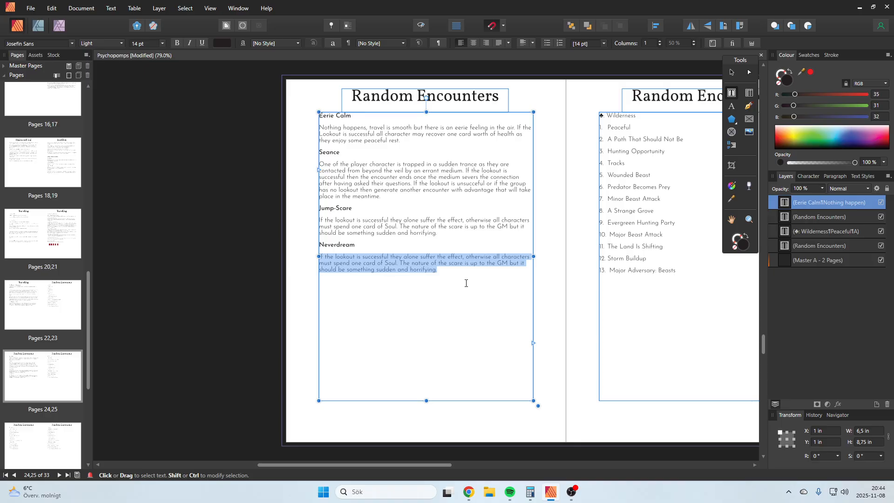
pyautogui.write('If the ')
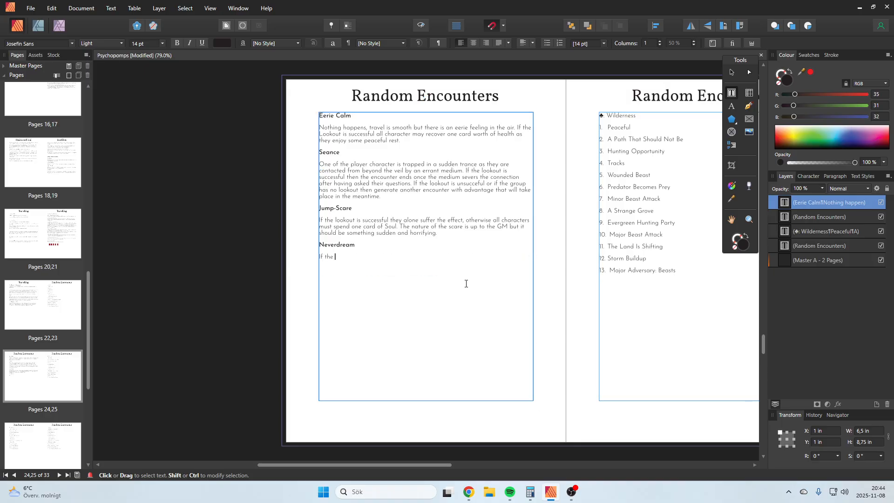
pyautogui.write('players rest here they suffer')
pyautogui.press('Escape')
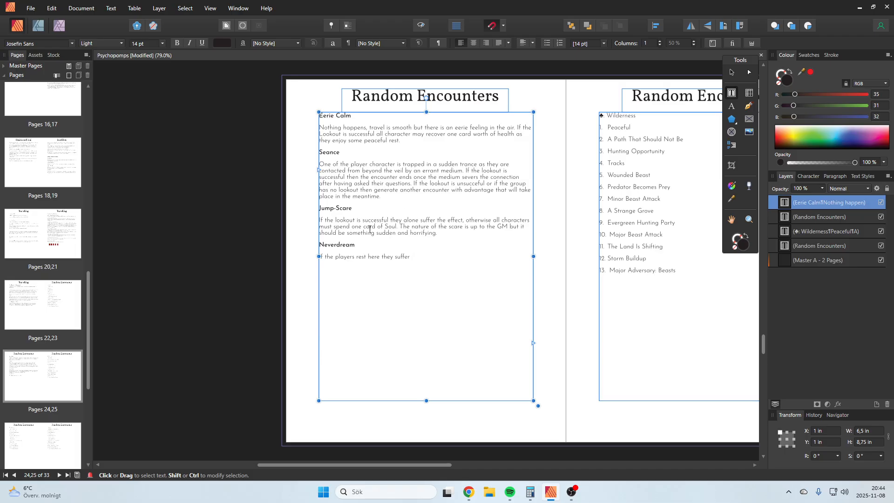
# - In the Jump-Scare description, replace "must spend" with "suffer" and make the lost card read "Soul damage"
pyautogui.doubleClick(335, 223)
pyautogui.moveTo(335, 223); pyautogui.dragTo(320, 230)
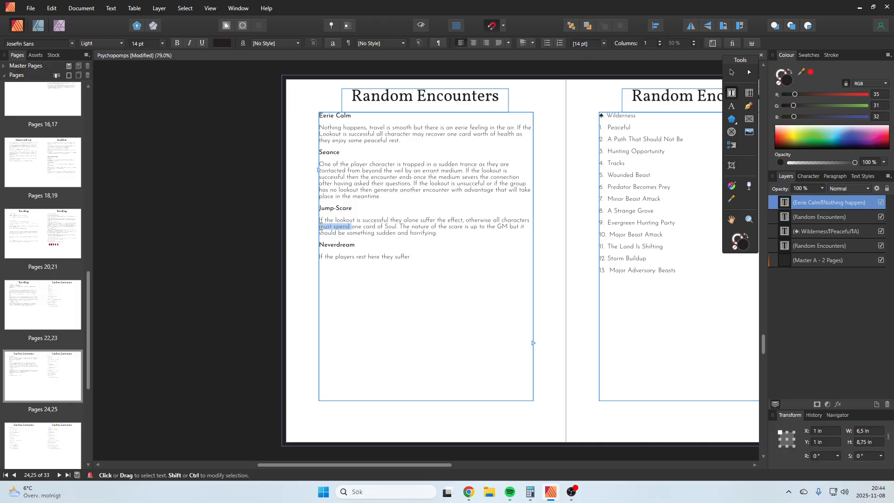
pyautogui.press('BackSpace')
pyautogui.write('suffer')
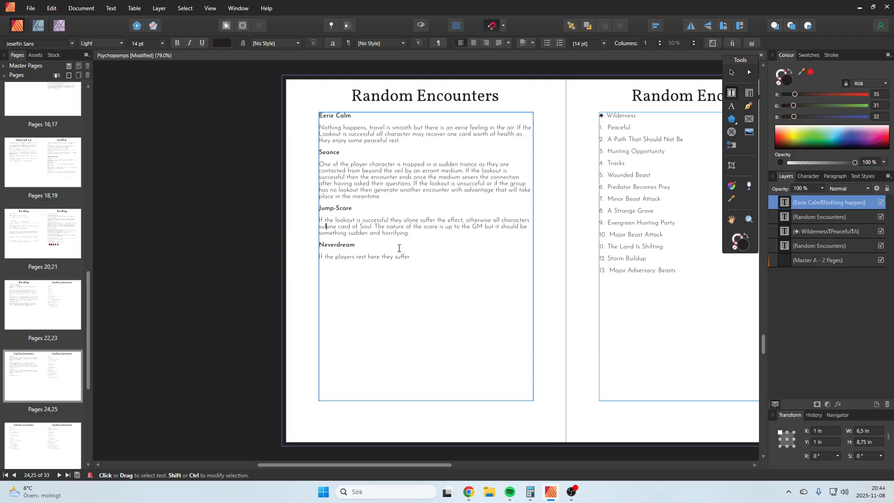
pyautogui.press('BackSpace')
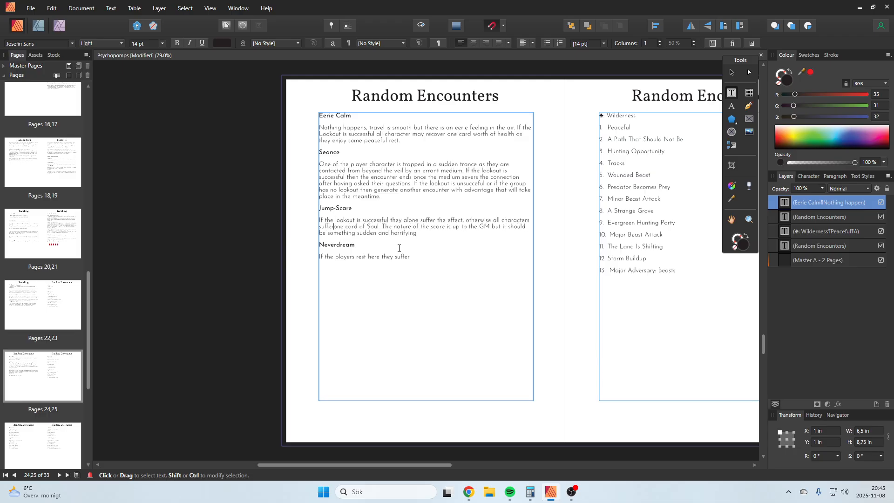
pyautogui.write('l damage.')
pyautogui.press('Escape')
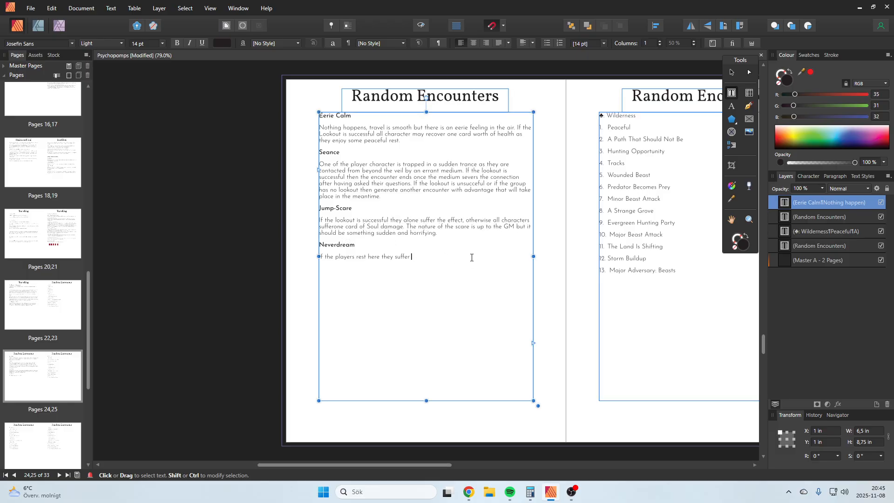
# - Continue the Neverdream description with "one card of soul damage and"
pyautogui.click(471, 257)
pyautogui.write('one card of soul damage')
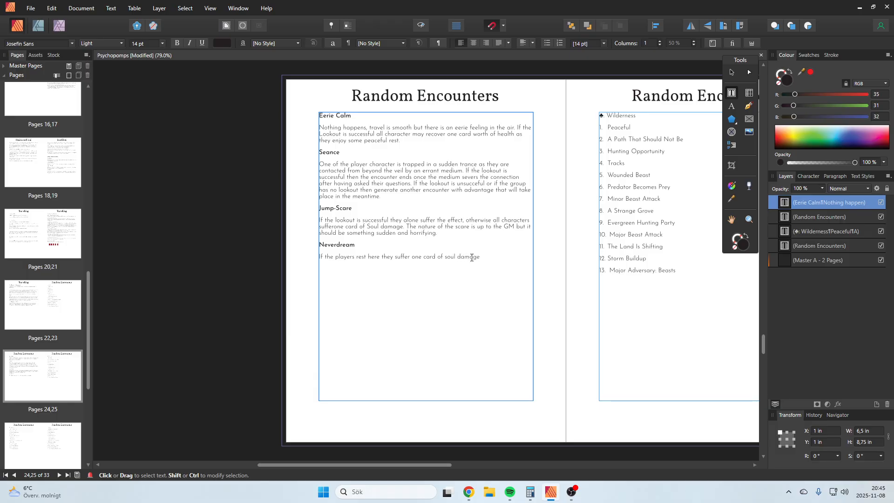
pyautogui.write(' and become')
pyautogui.press('BackSpace')
pyautogui.press('BackSpace')
pyautogui.press('BackSpace')
pyautogui.press('BackSpace')
pyautogui.press('BackSpace')
pyautogui.press('BackSpace')
# - Insert "must test Dreaming, if they fail" before "suffer" in the Neverdream description
pyautogui.click(395, 257)
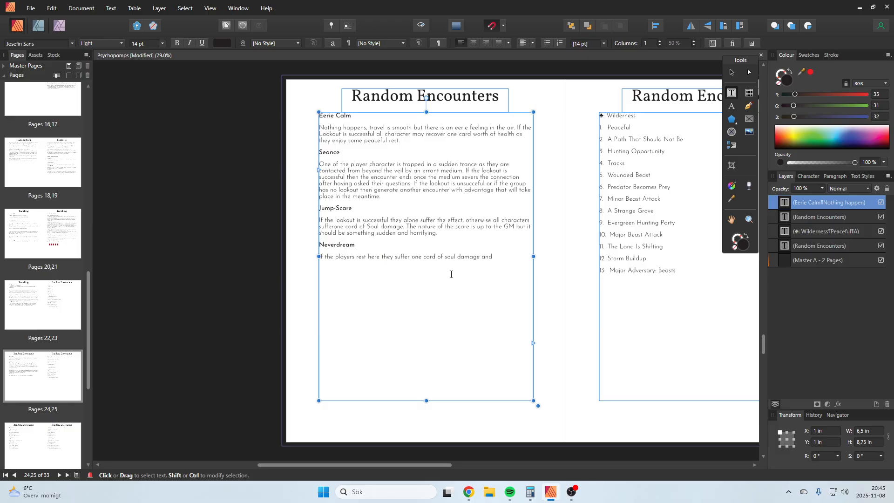
pyautogui.write('must test Dreaming')
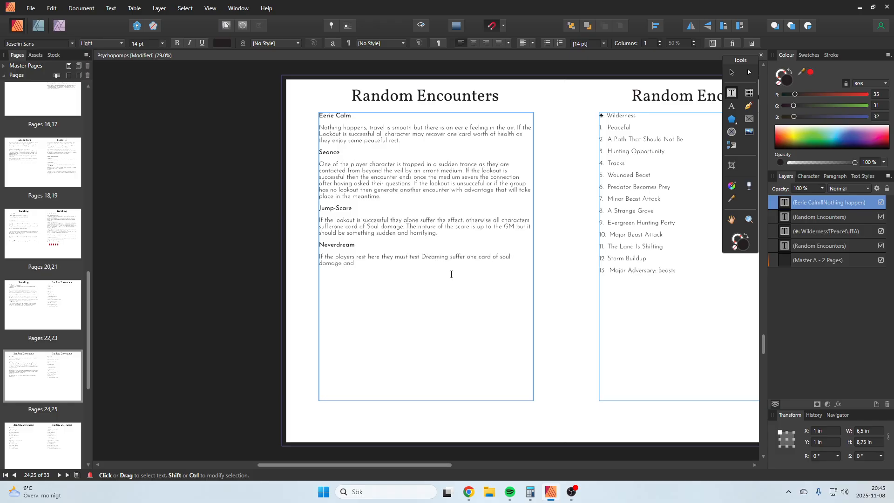
pyautogui.press('BackSpace')
pyautogui.write(', if they fail')
# - Extend the Neverdream description with "become unable to rest or make Dreaming tests until the end of the Journey. If they"
pyautogui.click(419, 279)
pyautogui.write('become unable t')
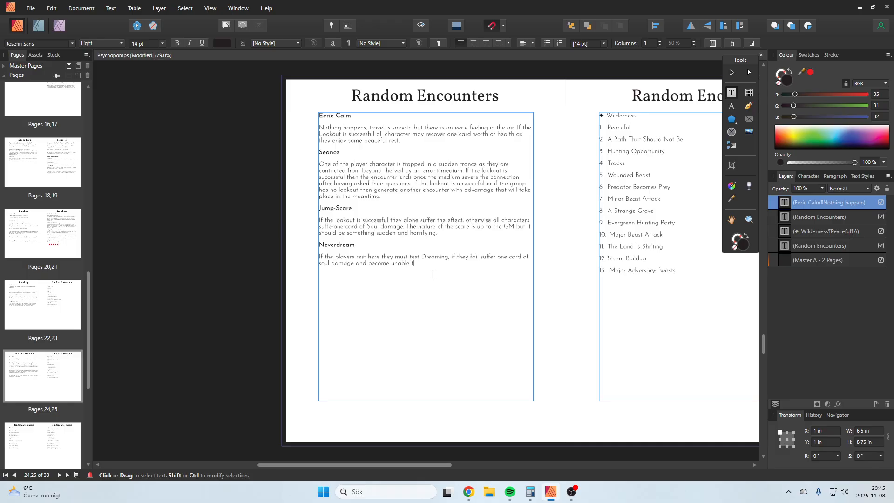
pyautogui.write('o rest  or Dream')
pyautogui.press('BackSpace')
pyautogui.press('BackSpace')
pyautogui.press('BackSpace')
pyautogui.press('BackSpace')
pyautogui.press('BackSpace')
pyautogui.write('mo')
pyautogui.press('BackSpace')
pyautogui.press('BackSpace')
pyautogui.write('make Dreaming tests until the end of the Journey. If they')
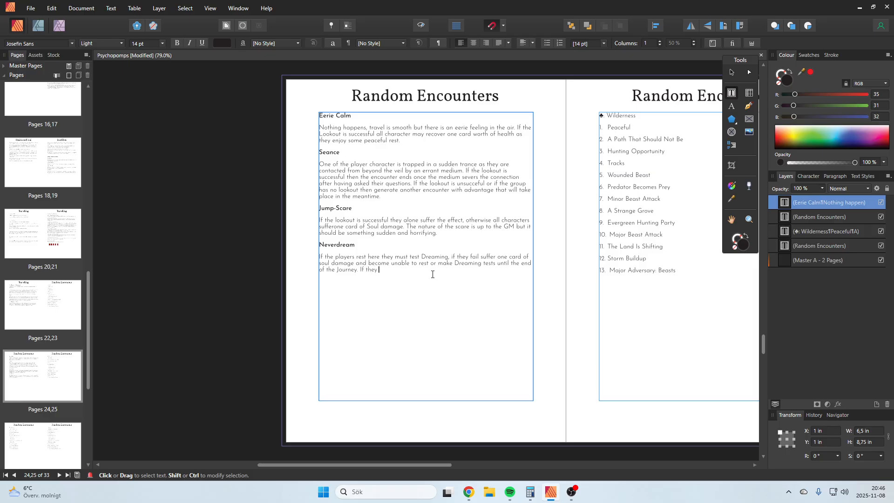
# - Delete the Neverdream wording about being unable to rest or make Dreaming tests until the end of the Journey
pyautogui.press('BackSpace')
pyautogui.press('BackSpace')
pyautogui.press('BackSpace')
pyautogui.press('BackSpace')
pyautogui.press('BackSpace')
pyautogui.press('BackSpace')
pyautogui.press('BackSpace')
pyautogui.press('BackSpace')
pyautogui.press('BackSpace')
pyautogui.press('BackSpace')
pyautogui.press('BackSpace')
pyautogui.press('BackSpace')
pyautogui.press('BackSpace')
pyautogui.press('BackSpace')
pyautogui.press('BackSpace')
pyautogui.press('BackSpace')
pyautogui.press('BackSpace')
pyautogui.press('BackSpace')
pyautogui.press('BackSpace')
pyautogui.press('BackSpace')
pyautogui.press('BackSpace')
pyautogui.press('BackSpace')
pyautogui.press('BackSpace')
pyautogui.press('BackSpace')
pyautogui.press('BackSpace')
pyautogui.press('BackSpace')
pyautogui.press('BackSpace')
pyautogui.press('BackSpace')
pyautogui.press('BackSpace')
pyautogui.press('BackSpace')
pyautogui.press('BackSpace')
pyautogui.press('BackSpace')
pyautogui.press('BackSpace')
pyautogui.press('BackSpace')
pyautogui.press('BackSpace')
pyautogui.press('BackSpace')
pyautogui.press('BackSpace')
pyautogui.press('BackSpace')
pyautogui.press('BackSpace')
pyautogui.press('BackSpace')
pyautogui.press('BackSpace')
pyautogui.press('BackSpace')
pyautogui.press('BackSpace')
pyautogui.press('BackSpace')
pyautogui.press('BackSpace')
pyautogui.press('BackSpace')
pyautogui.press('BackSpace')
pyautogui.press('BackSpace')
pyautogui.press('BackSpace')
pyautogui.press('BackSpace')
pyautogui.press('BackSpace')
pyautogui.press('BackSpace')
pyautogui.press('BackSpace')
pyautogui.press('BackSpace')
pyautogui.press('BackSpace')
pyautogui.press('BackSpace')
pyautogui.press('BackSpace')
pyautogui.press('BackSpace')
pyautogui.press('BackSpace')
pyautogui.press('BackSpace')
pyautogui.press('BackSpace')
pyautogui.press('BackSpace')
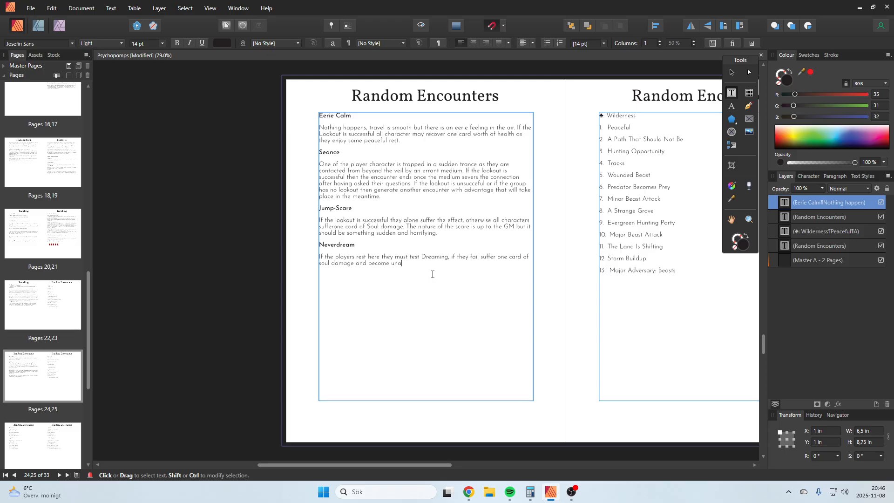
pyautogui.press('BackSpace')
pyautogui.press('BackSpace')
pyautogui.press('BackSpace')
pyautogui.press('BackSpace')
# - End the Neverdream sentence with "become Dreamless." after "soul damage and"
pyautogui.write('o')
pyautogui.write('nd ')
pyautogui.write('become d')
pyautogui.write('ut of')
pyautogui.press('BackSpace')
pyautogui.press('BackSpace')
pyautogui.press('BackSpace')
pyautogui.press('BackSpace')
pyautogui.press('BackSpace')
pyautogui.press('BackSpace')
pyautogui.press('BackSpace')
pyautogui.press('BackSpace')
pyautogui.press('BackSpace')
pyautogui.press('BackSpace')
pyautogui.press('BackSpace')
pyautogui.press('BackSpace')
pyautogui.press('BackSpace')
pyautogui.write('become Dreamless.')
pyautogui.press('Escape')
# - Set the word "Dreamless" in the Neverdream description to the Regular font weight
pyautogui.moveTo(421, 263); pyautogui.dragTo(392, 264)
pyautogui.press('Escape')
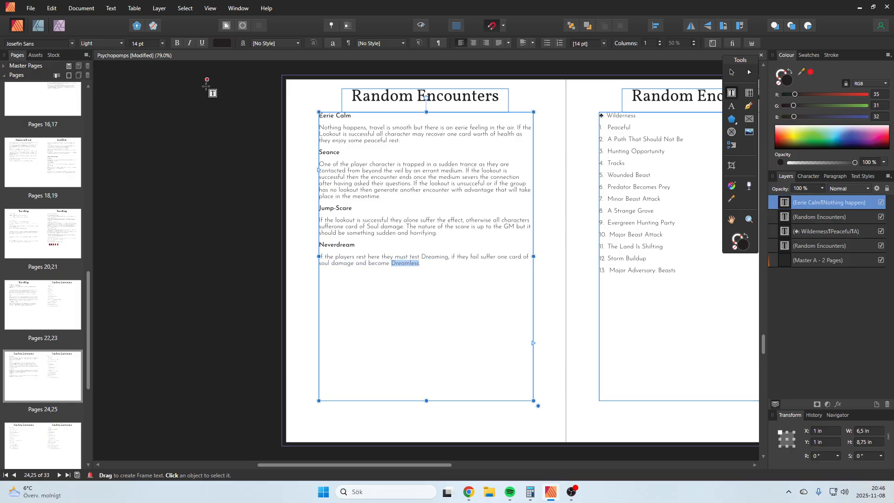
pyautogui.click(119, 45)
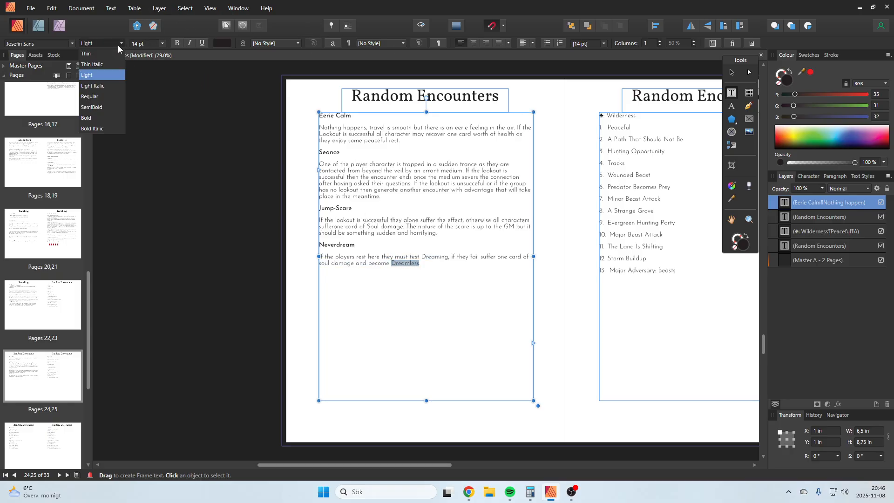
pyautogui.click(101, 97)
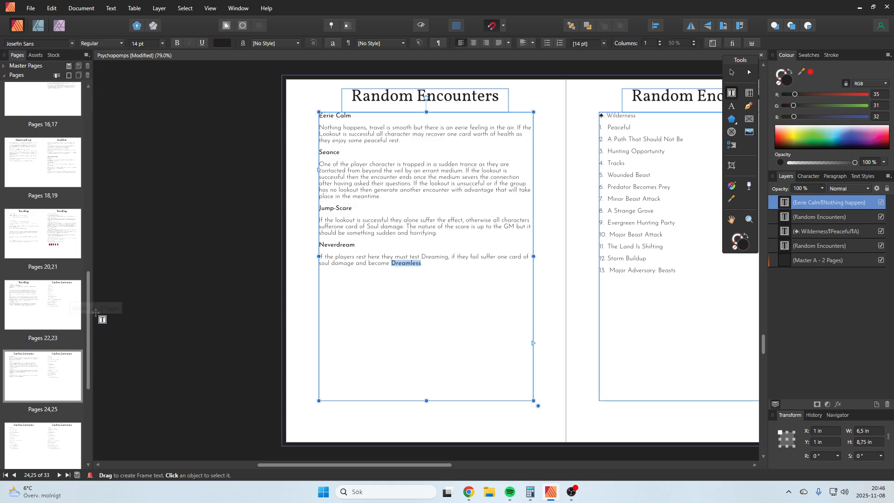
# - On the first Condition page, duplicate the Cursed entry as a new paragraph directly beneath it
pyautogui.moveTo(87, 320); pyautogui.dragTo(89, 380)
pyautogui.doubleClick(65, 192)
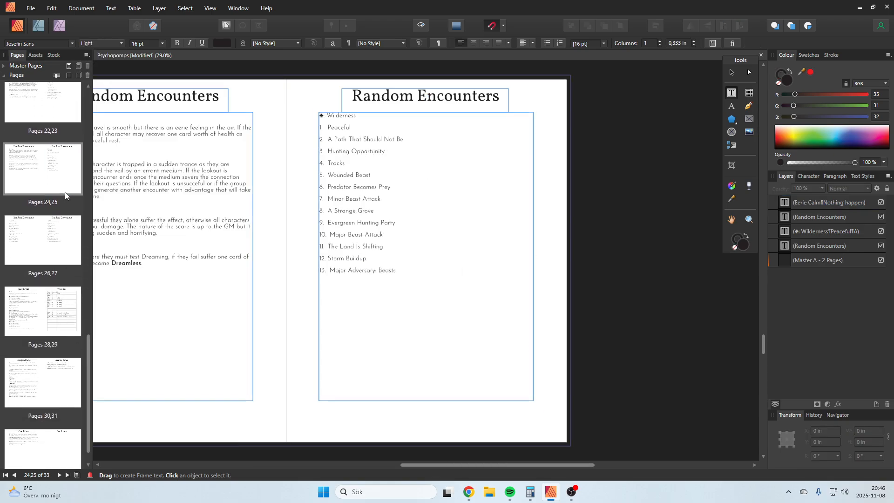
pyautogui.doubleClick(41, 259)
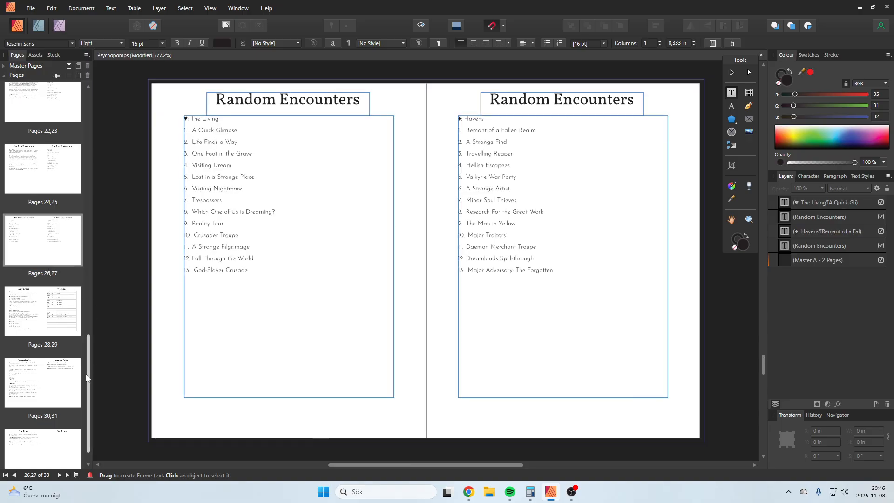
pyautogui.doubleClick(53, 382)
pyautogui.doubleClick(59, 446)
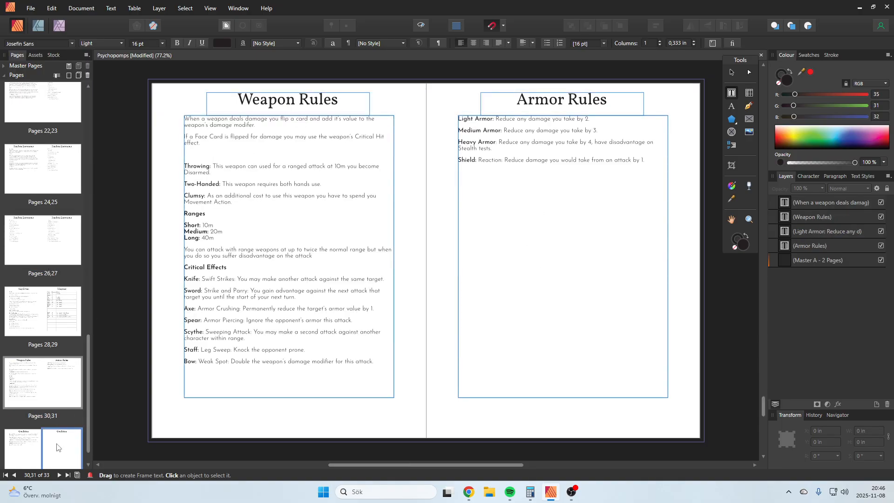
pyautogui.moveTo(488, 465); pyautogui.dragTo(390, 465)
pyautogui.click(351, 208)
pyautogui.moveTo(343, 193); pyautogui.dragTo(237, 196)
pyautogui.hotkey('ctrl', 'c')
pyautogui.click(358, 199)
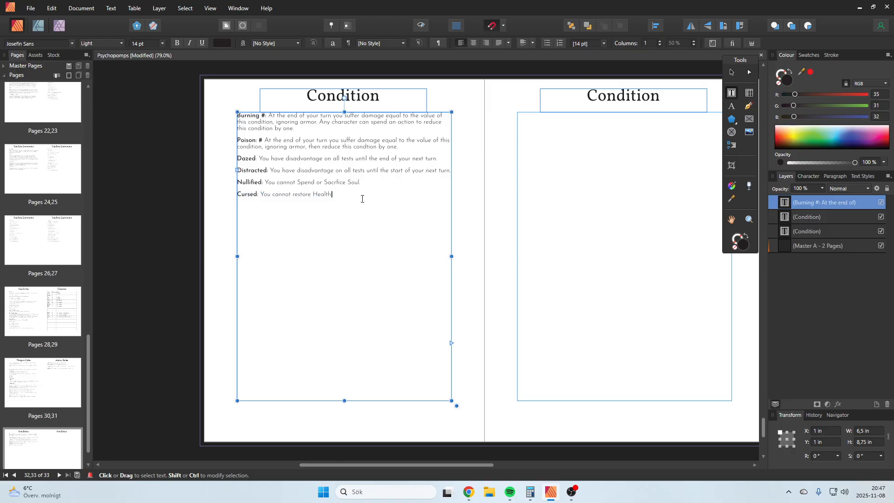
pyautogui.press('Return')
pyautogui.hotkey('ctrl', 'v')
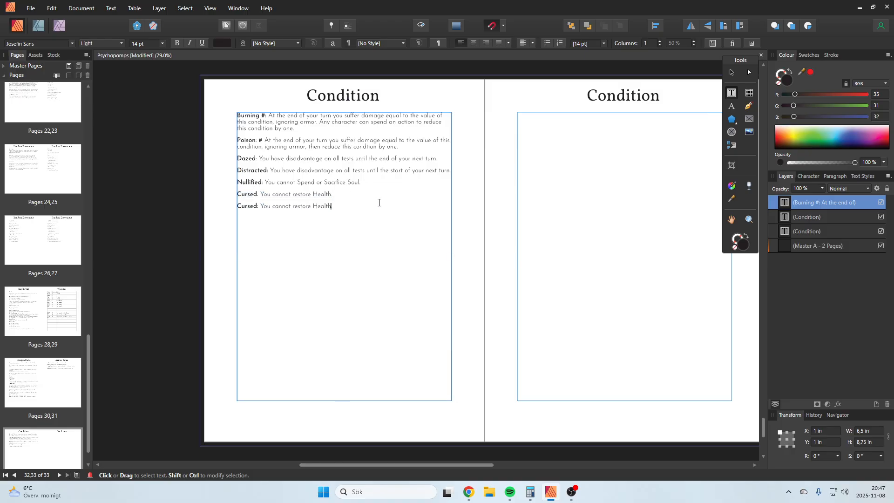
# - Rename the duplicated Cursed entry at the end of the conditions list to "Dreamless"
pyautogui.press('Left')
pyautogui.press('Left')
pyautogui.press('Left')
pyautogui.press('Left')
pyautogui.press('Left')
pyautogui.press('Left')
pyautogui.press('Left')
pyautogui.press('Left')
pyautogui.press('Left')
pyautogui.press('Left')
pyautogui.press('Left')
pyautogui.press('Left')
pyautogui.press('Left')
pyautogui.press('Left')
pyautogui.press('Left')
pyautogui.press('Left')
pyautogui.press('Left')
pyautogui.press('Left')
pyautogui.press('Left')
pyautogui.press('Left')
pyautogui.hotkey('shift', 'Left')
pyautogui.hotkey('shift', 'Left')
pyautogui.hotkey('shift', 'Left')
pyautogui.hotkey('shift', 'Left')
pyautogui.hotkey('shift', 'Left')
pyautogui.hotkey('shift', 'Left')
pyautogui.write('Dreamless')
# - Replace the Dreamless entry's copied description with "Whenever you rest you must test Dreaming, if you fail, you cannot rest"
pyautogui.press('Right')
pyautogui.press('Right')
pyautogui.hotkey('shift', 'Right')
pyautogui.hotkey('shift', 'Right')
pyautogui.hotkey('shift', 'Right')
pyautogui.hotkey('shift', 'Right')
pyautogui.hotkey('shift', 'Right')
pyautogui.hotkey('shift', 'Right')
pyautogui.hotkey('shift', 'Right')
pyautogui.hotkey('shift', 'Right')
pyautogui.hotkey('shift', 'Right')
pyautogui.hotkey('shift', 'Right')
pyautogui.hotkey('shift', 'Right')
pyautogui.hotkey('shift', 'Right')
pyautogui.hotkey('shift', 'Right')
pyautogui.hotkey('shift', 'Right')
pyautogui.hotkey('shift', 'Right')
pyautogui.hotkey('shift', 'Right')
pyautogui.hotkey('shift', 'Right')
pyautogui.hotkey('shift', 'Right')
pyautogui.hotkey('shift', 'Right')
pyautogui.hotkey('shift', 'Right')
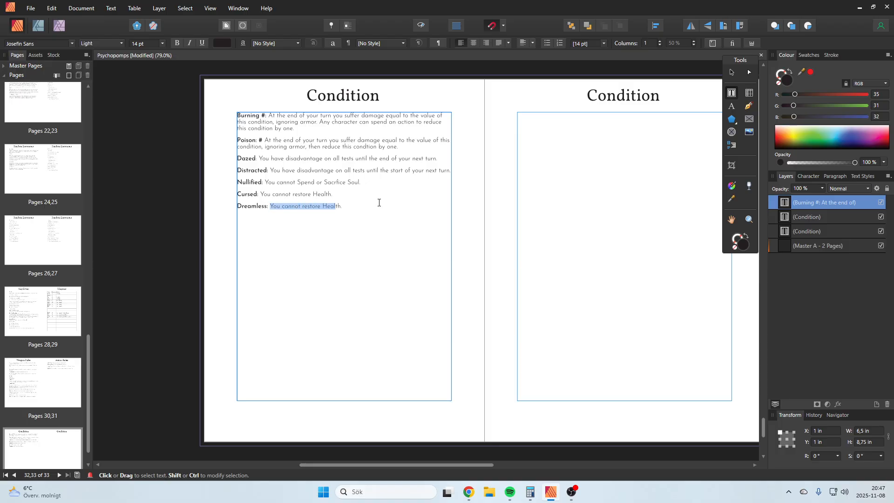
pyautogui.write('Whenev')
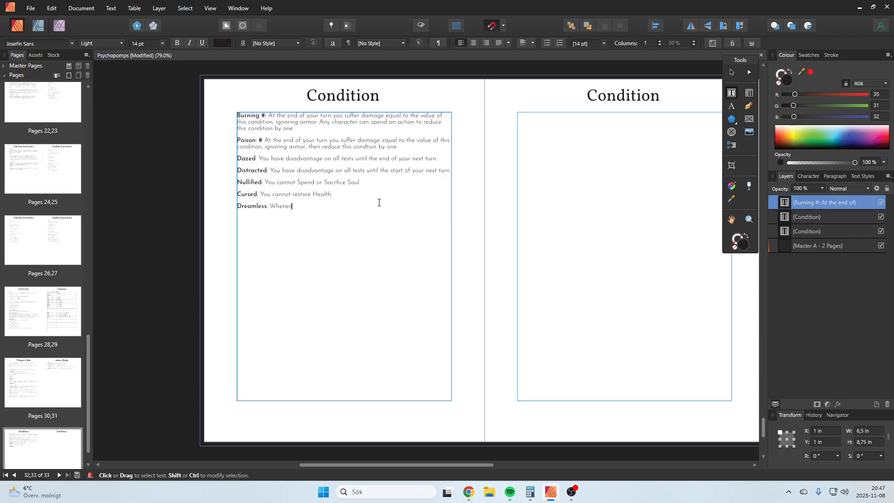
pyautogui.write("er you rest you must test Dreaming, if you fail, you cannot rest until you'cw")
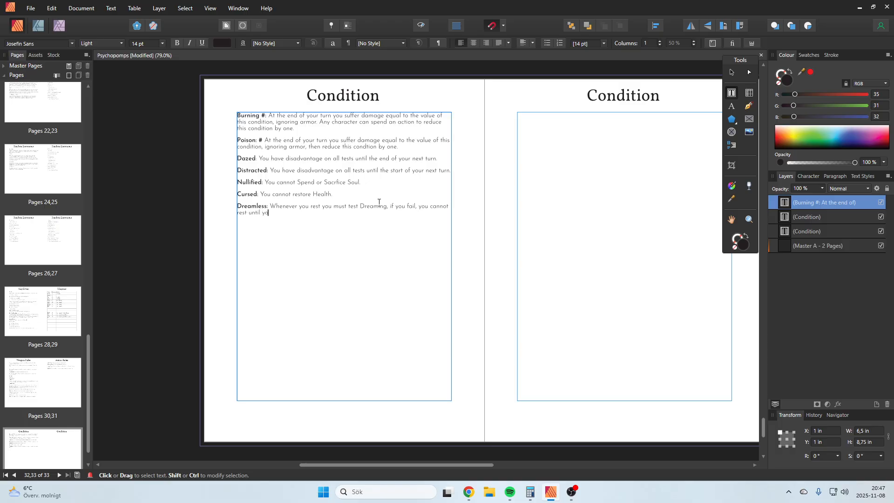
# - End the Dreamless description after "you cannot rest" with ", if you succeed you end this condition."
pyautogui.press('BackSpace')
pyautogui.press('BackSpace')
pyautogui.press('BackSpace')
pyautogui.press('BackSpace')
pyautogui.press('BackSpace')
pyautogui.press('BackSpace')
pyautogui.press('BackSpace')
pyautogui.press('BackSpace')
pyautogui.press('BackSpace')
pyautogui.press('BackSpace')
pyautogui.press('BackSpace')
pyautogui.press('BackSpace')
pyautogui.press('BackSpace')
pyautogui.write(', if you succed')
pyautogui.press('BackSpace')
pyautogui.write('ed')
pyautogui.press('BackSpace')
pyautogui.press('BackSpace')
pyautogui.press('BackSpace')
pyautogui.press('BackSpace')
pyautogui.write('ceed')
pyautogui.press('BackSpace')
pyautogui.press('BackSpace')
pyautogui.press('BackSpace')
pyautogui.press('BackSpace')
pyautogui.write('cceed leav')
pyautogui.press('BackSpace')
pyautogui.press('BackSpace')
pyautogui.press('BackSpace')
pyautogui.press('BackSpace')
pyautogui.write('you end this condition')
pyautogui.press('Escape')
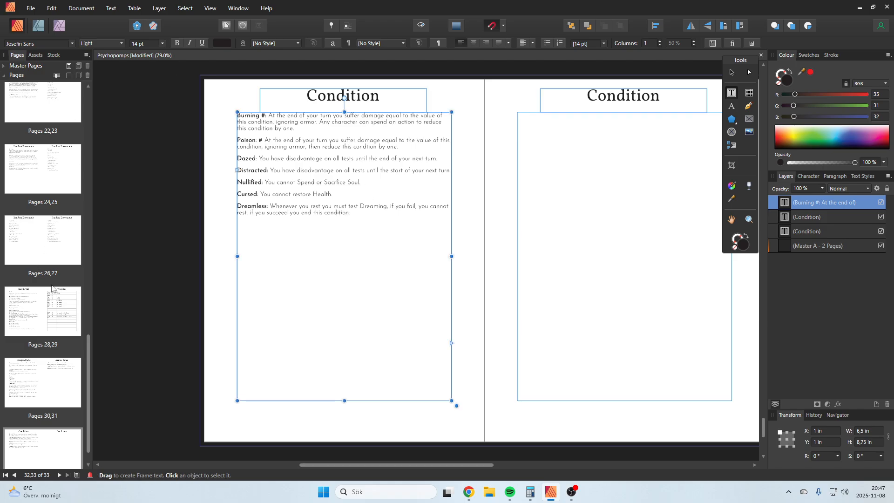
# - Find the entry that follows Neverdream in the Spirits random encounter list on pages 22,23
pyautogui.scroll(2, 89, 343)
pyautogui.scroll(5, 89, 344)
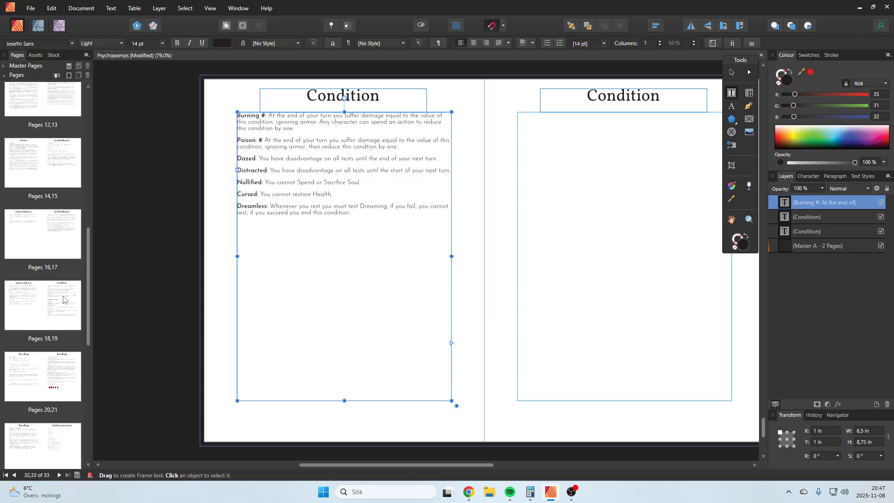
pyautogui.click(60, 311)
pyautogui.click(82, 169)
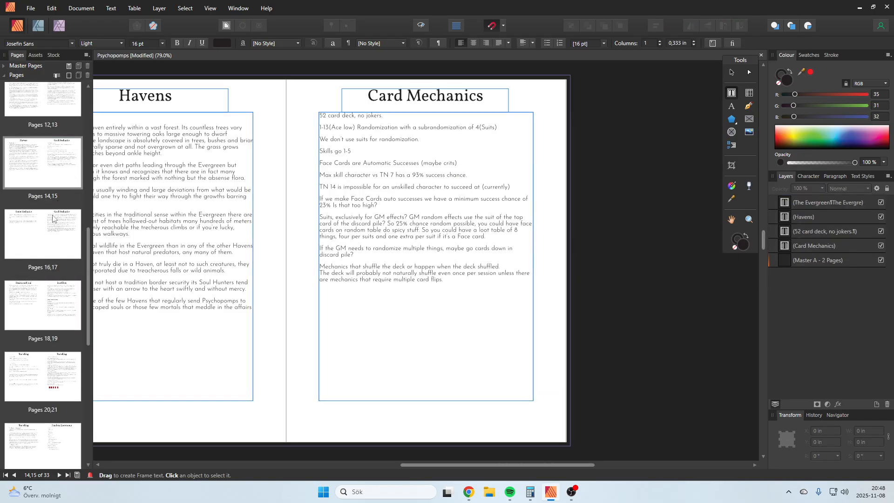
pyautogui.scroll(4, 89, 283)
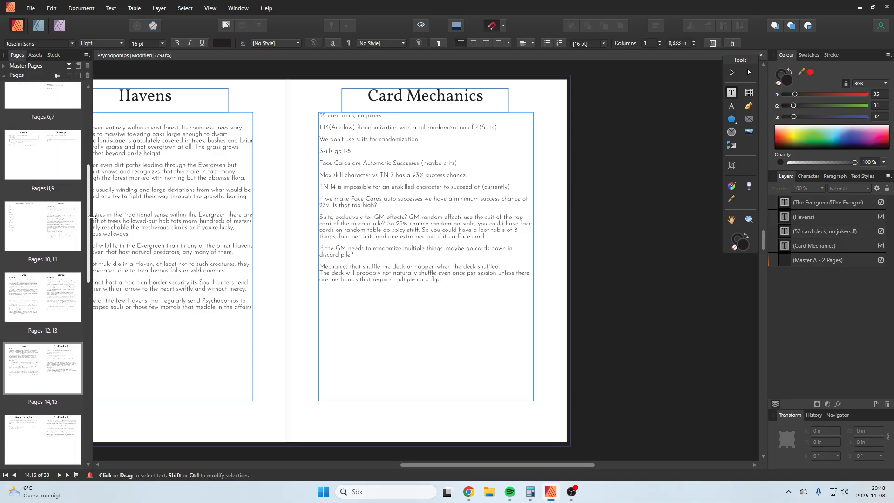
pyautogui.click(50, 208)
pyautogui.click(51, 162)
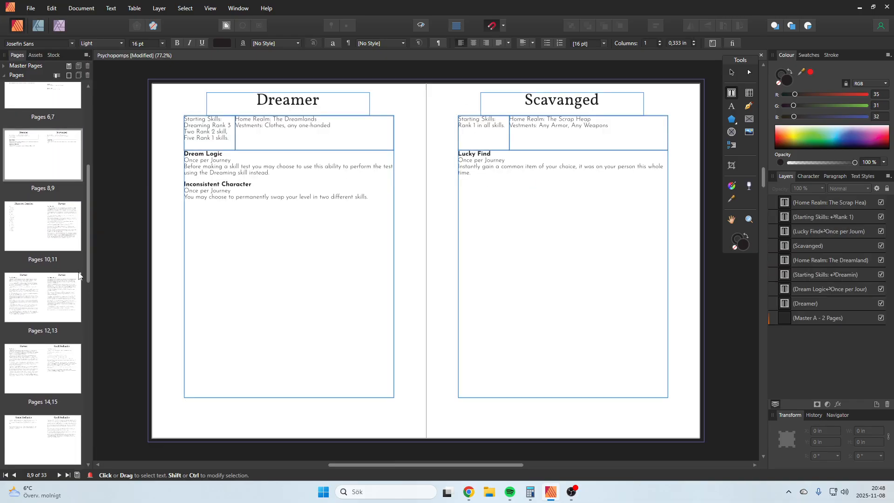
pyautogui.scroll(-2, 86, 371)
pyautogui.click(52, 302)
pyautogui.click(55, 354)
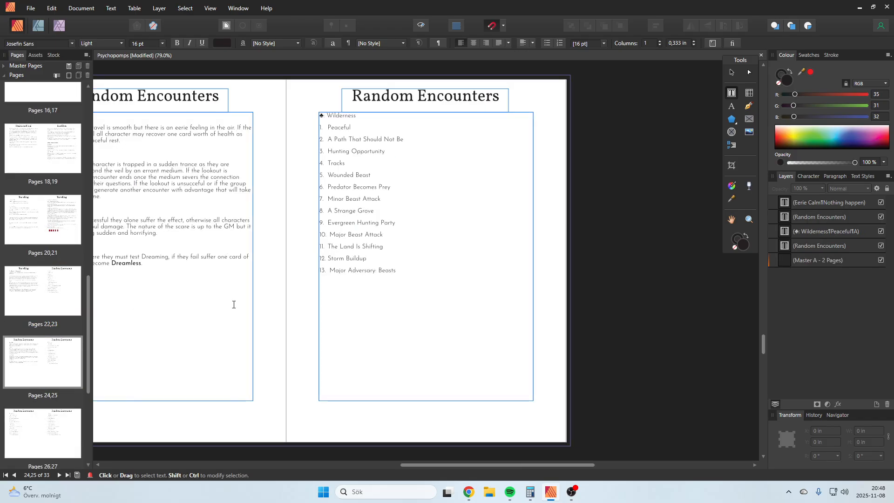
pyautogui.moveTo(444, 467); pyautogui.dragTo(334, 466)
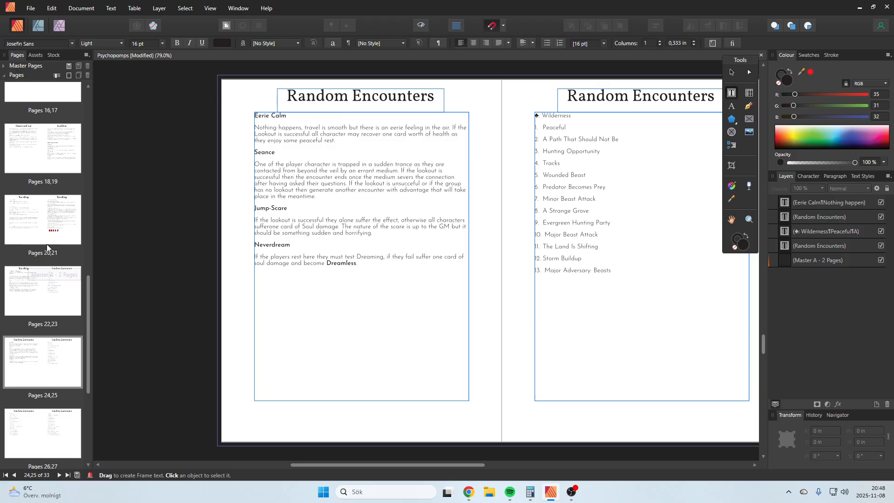
pyautogui.click(47, 289)
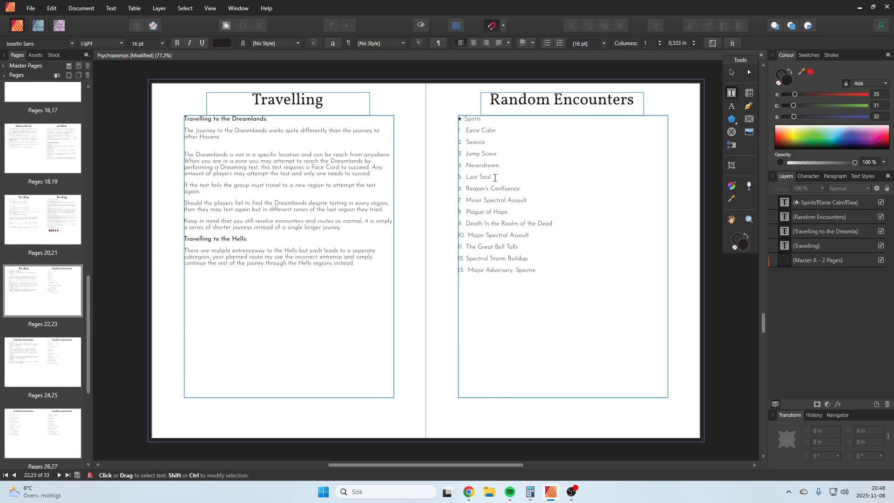
pyautogui.moveTo(496, 178); pyautogui.dragTo(463, 181)
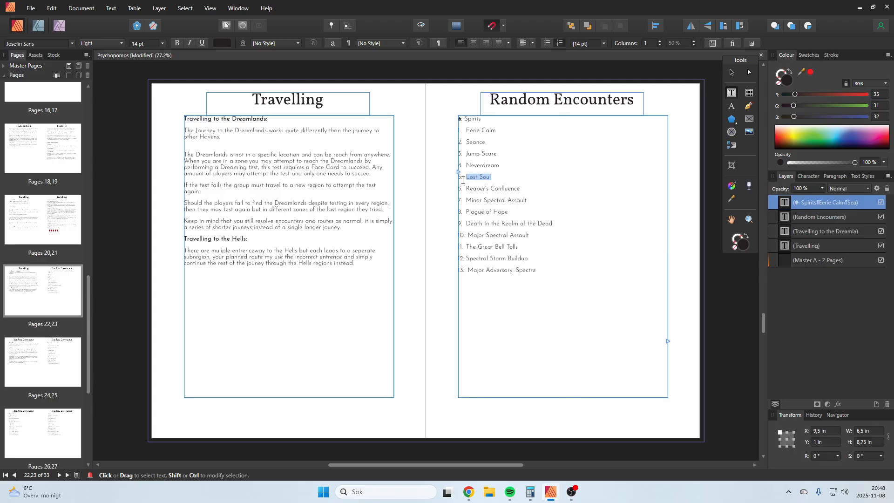
# - On page 24, duplicate the Neverdream heading and description beneath the original and retitle the copy "Lost Soul"
pyautogui.click(42, 368)
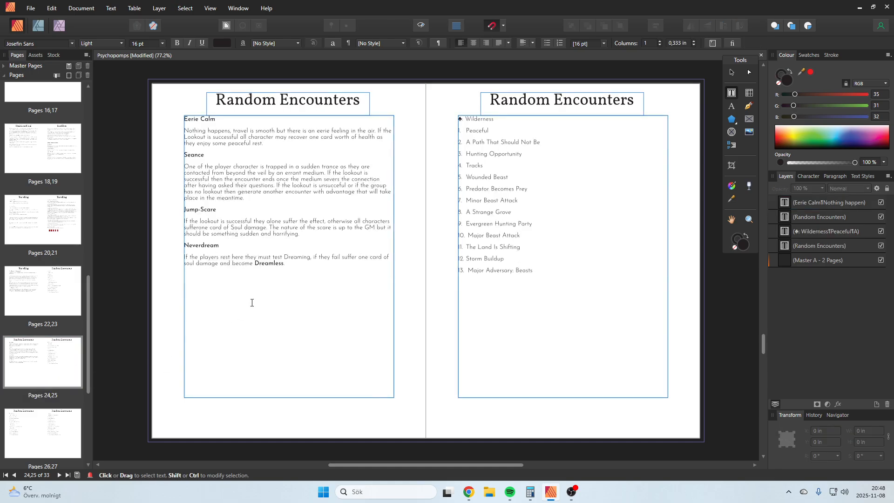
pyautogui.moveTo(306, 269); pyautogui.dragTo(174, 245)
pyautogui.hotkey('ctrl', 'c')
pyautogui.click(329, 279)
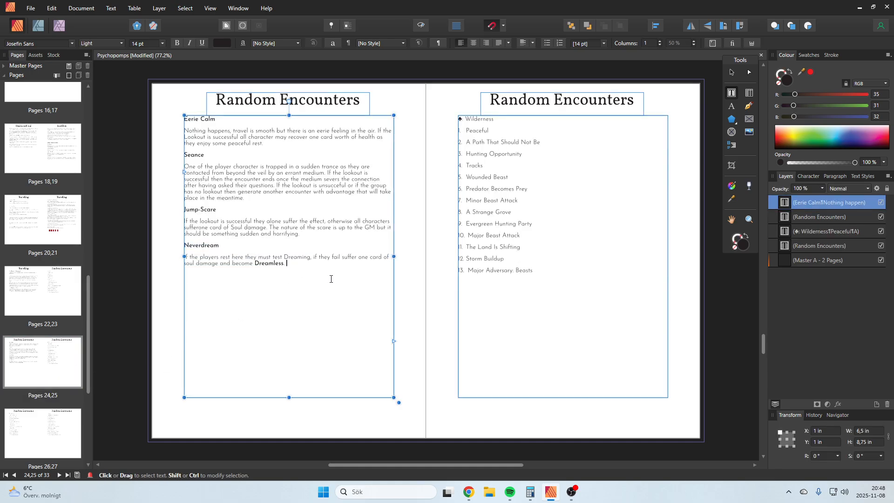
pyautogui.press('Return')
pyautogui.hotkey('ctrl', 'v')
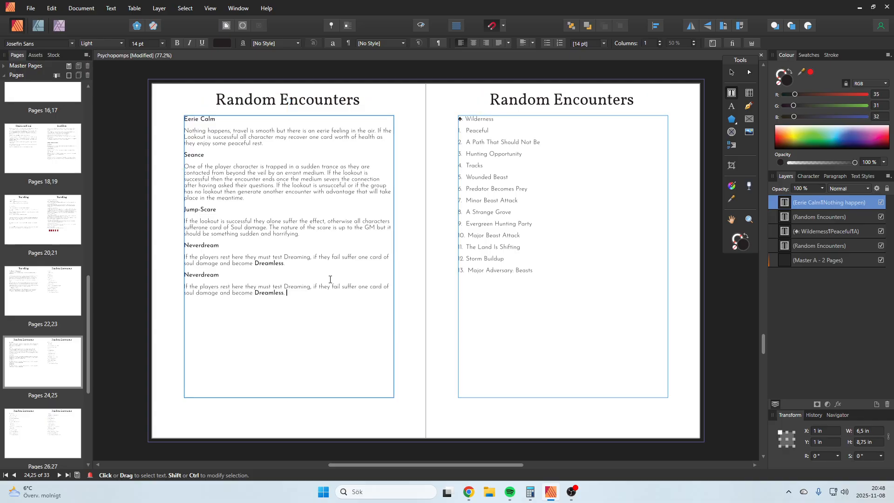
pyautogui.moveTo(221, 275); pyautogui.dragTo(184, 275)
pyautogui.write('Lost Soul')
# - Replace the description under Lost Soul with "The party encounters a Lost Soul that have someone not been trapped yet."
pyautogui.moveTo(288, 293); pyautogui.dragTo(186, 285)
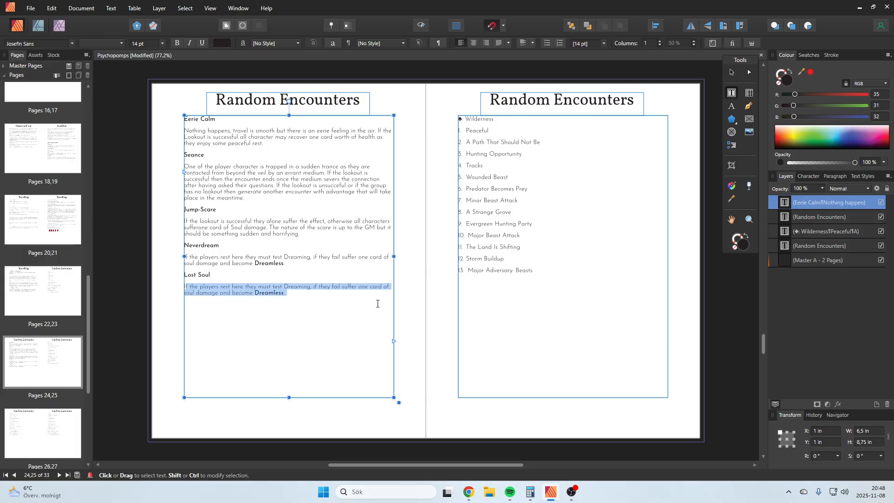
pyautogui.write('The')
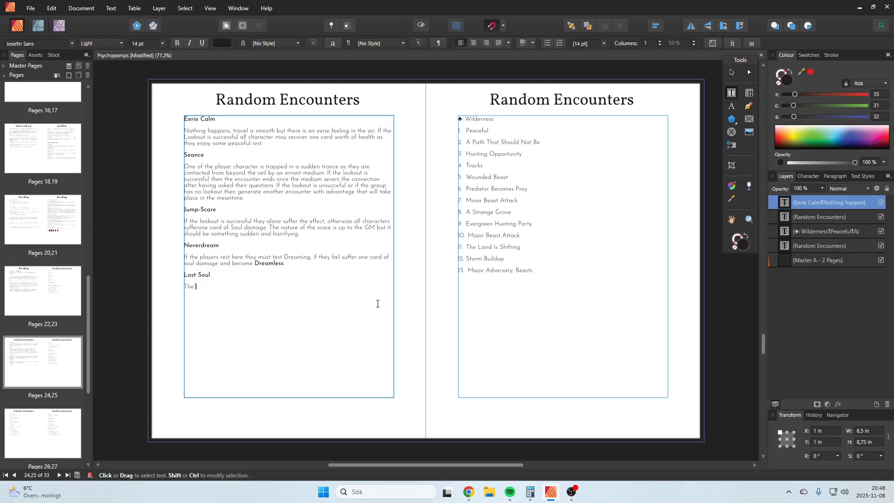
pyautogui.write(' party encounters a lost')
pyautogui.press('BackSpace')
pyautogui.press('BackSpace')
pyautogui.press('BackSpace')
pyautogui.press('BackSpace')
pyautogui.write('Lost Soul that have someone n')
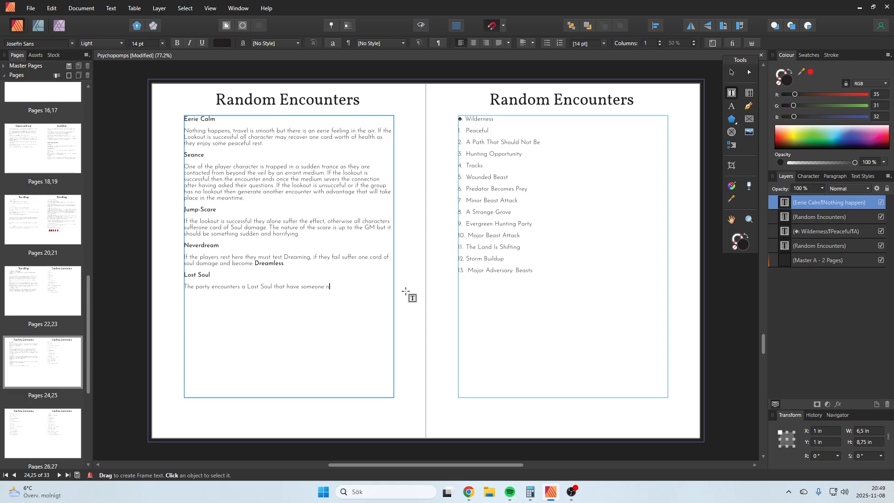
pyautogui.write('ot been trapped by the')
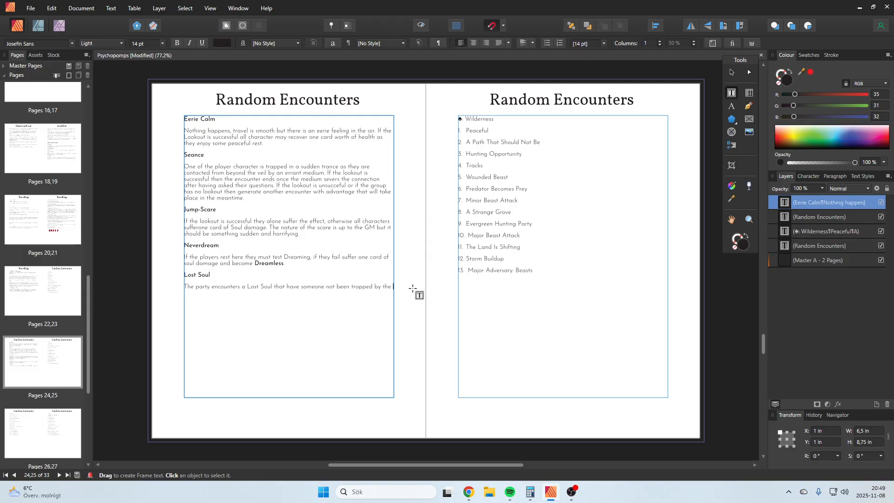
pyautogui.press('BackSpace')
pyautogui.press('BackSpace')
pyautogui.press('BackSpace')
pyautogui.press('BackSpace')
pyautogui.press('BackSpace')
pyautogui.press('BackSpace')
pyautogui.write('yet.')
# - Continue the Lost Soul text with "If the players can convice the Lost Soul to come with them they may attempt to trap it in the Vault"
pyautogui.write('th')
pyautogui.write('e')
pyautogui.write(' players ')
pyautogui.write('can convice the ')
pyautogui.write('Lost ')
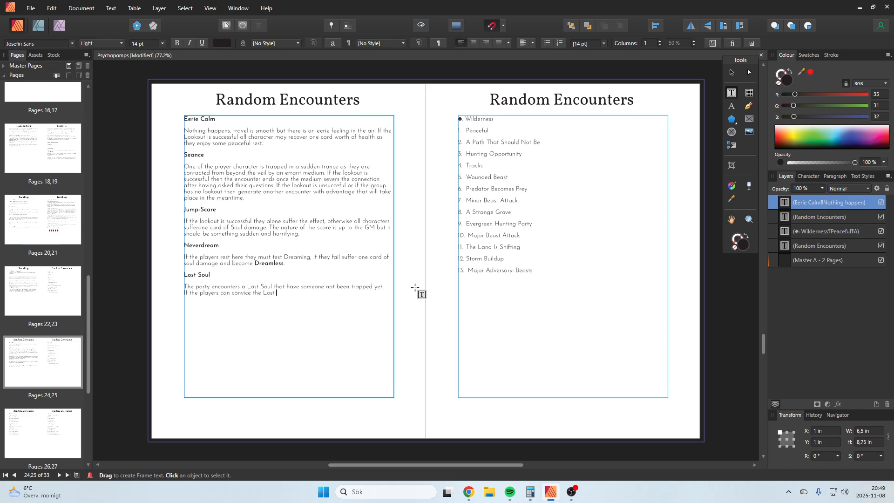
pyautogui.write('Soul to come with them ')
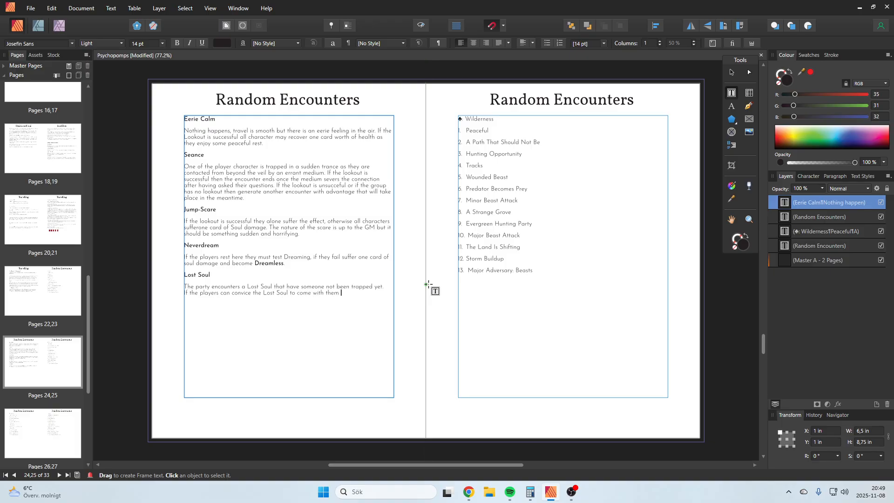
pyautogui.write('they may ')
pyautogui.write('attempt to')
pyautogui.write(' trap it i')
pyautogui.write('n the')
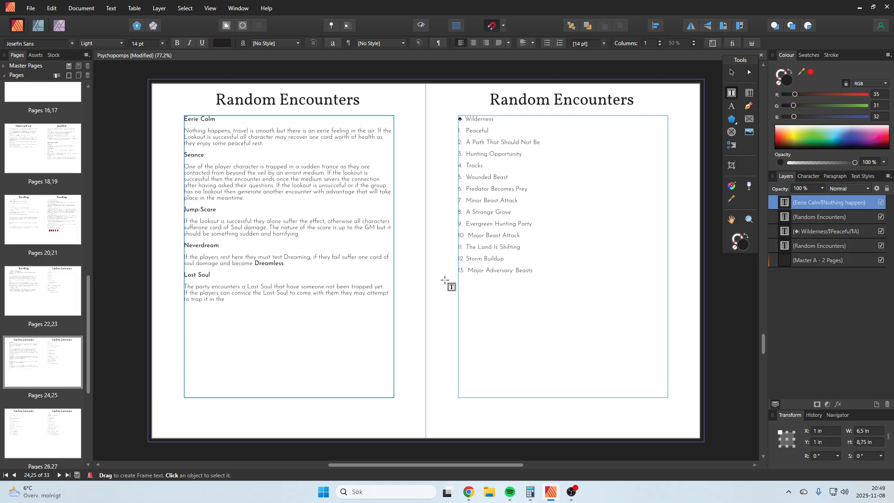
pyautogui.write(' Valut')
pyautogui.press('BackSpace')
pyautogui.press('BackSpace')
pyautogui.press('BackSpace')
pyautogui.write('ult')
# - In the Character Creation skills list, change the skill name "Rituals" to "Ritual"
pyautogui.moveTo(89, 354); pyautogui.dragTo(94, 243)
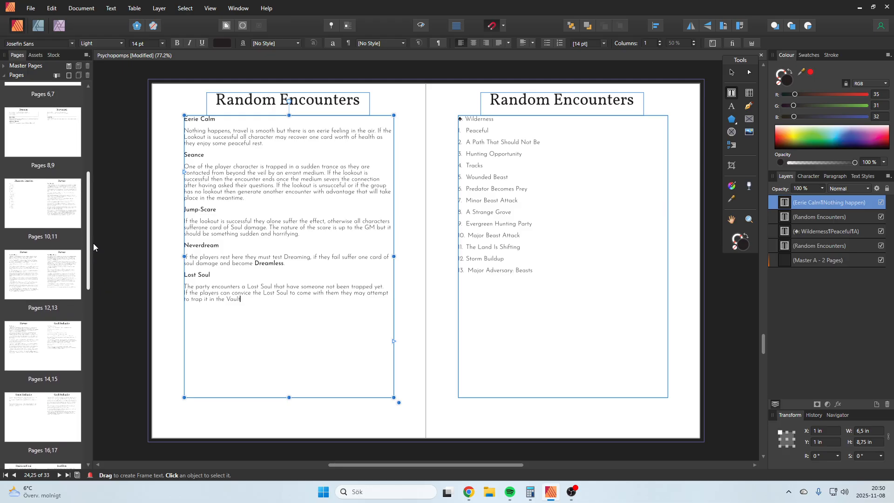
pyautogui.click(38, 213)
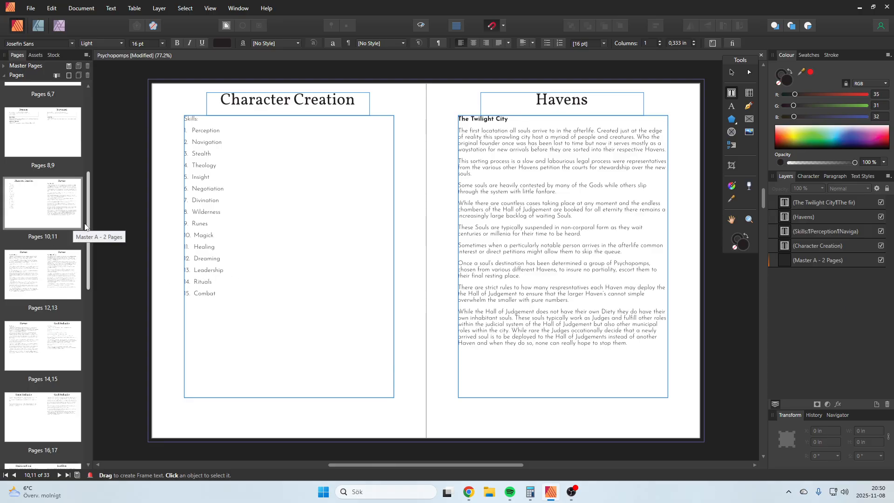
pyautogui.click(221, 283)
pyautogui.press('BackSpace')
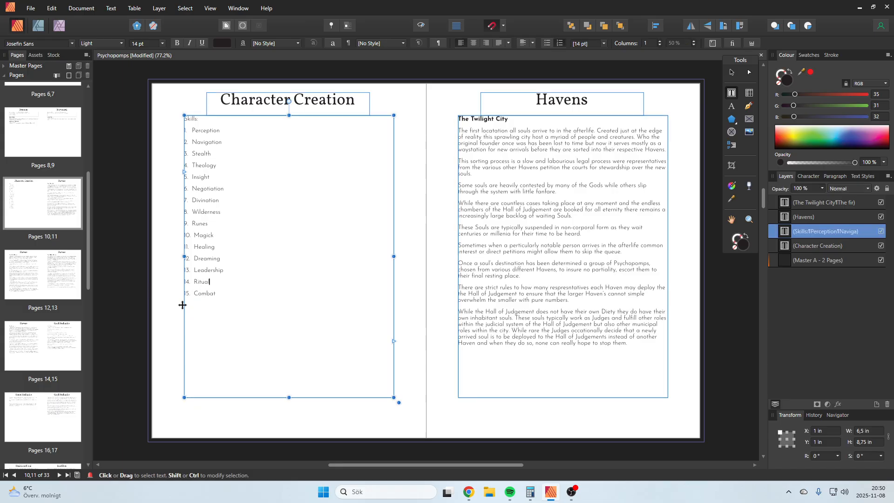
# - Finish the Lost Soul description on page 24 by adding "with a successful Ritual test." after "Vault"
pyautogui.scroll(-10, 47, 275)
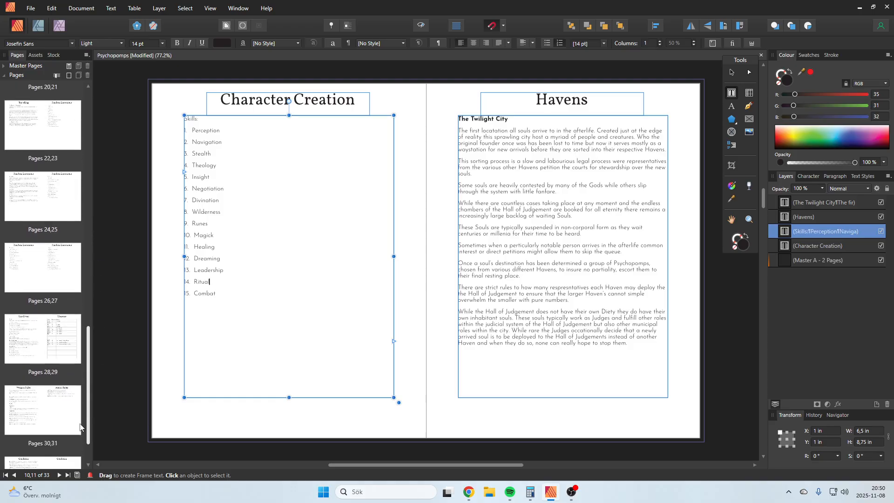
pyautogui.click(33, 275)
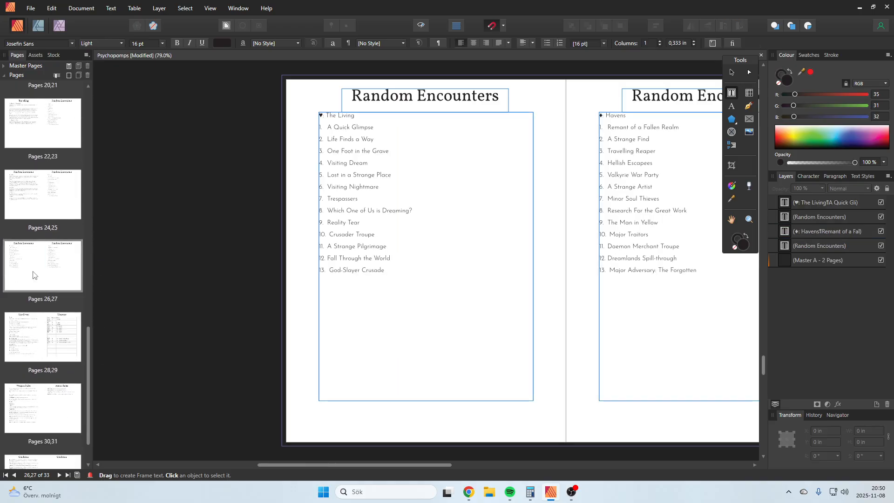
pyautogui.click(35, 212)
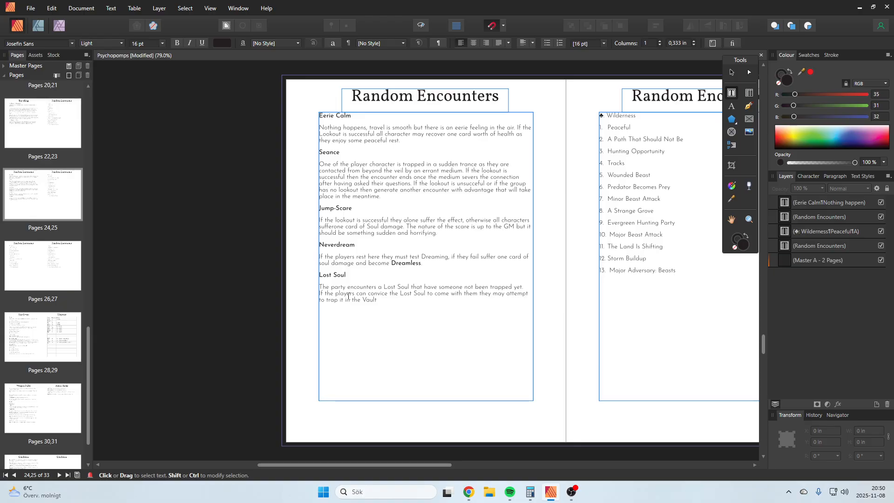
pyautogui.click(429, 312)
pyautogui.write('with a successful')
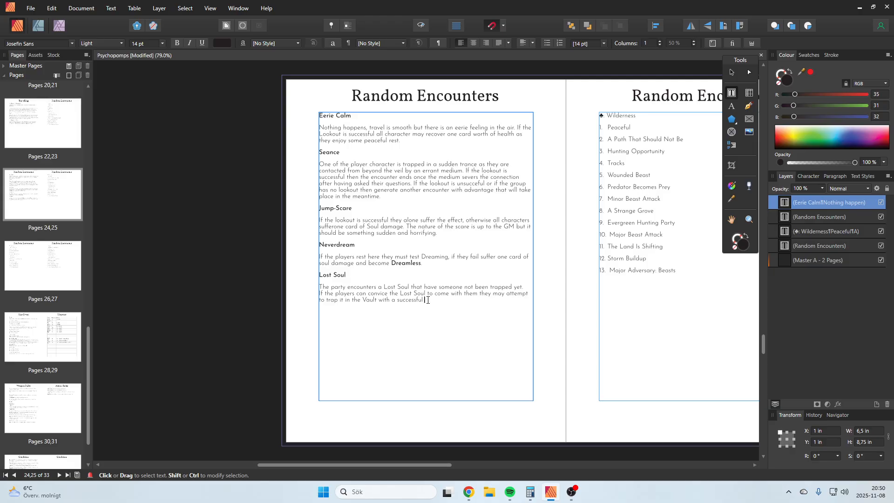
pyautogui.write(' Ritus')
pyautogui.write(' test')
pyautogui.press('Escape')
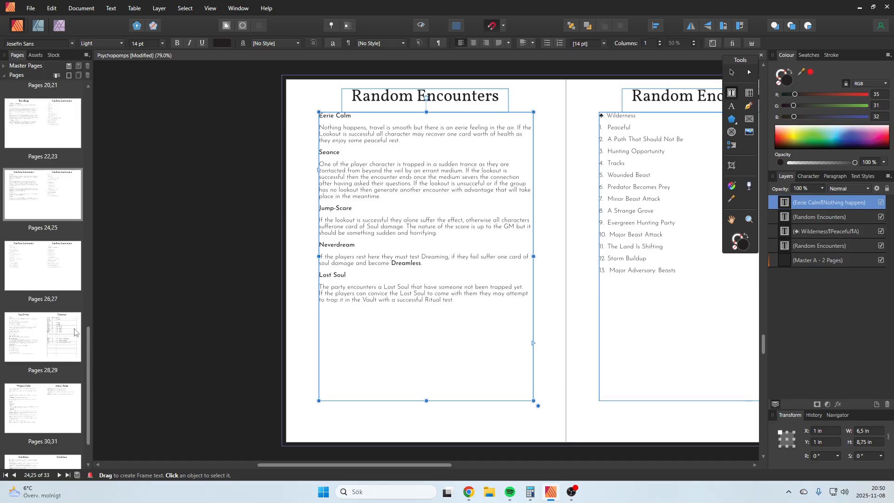
# - Check the Spirits random encounter list on pages 22,23 for the entry that follows Lost Soul
pyautogui.scroll(1, 72, 337)
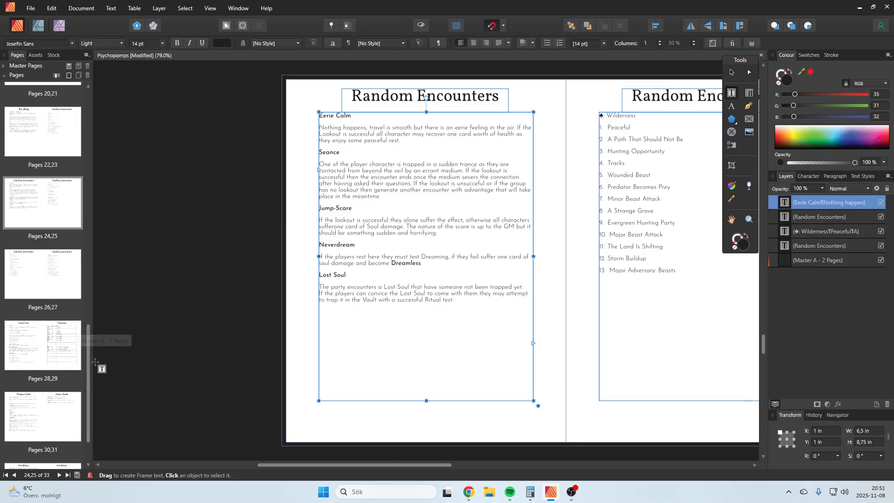
pyautogui.scroll(5, 91, 349)
pyautogui.scroll(-3, 91, 342)
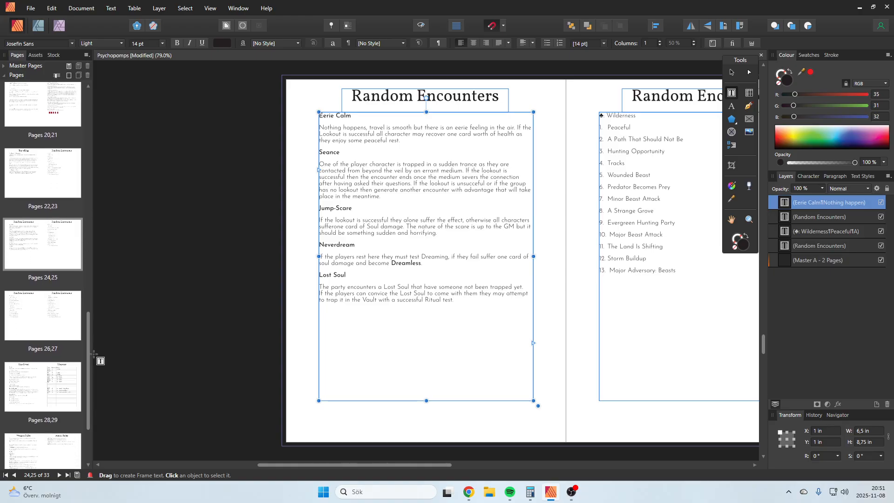
pyautogui.click(26, 192)
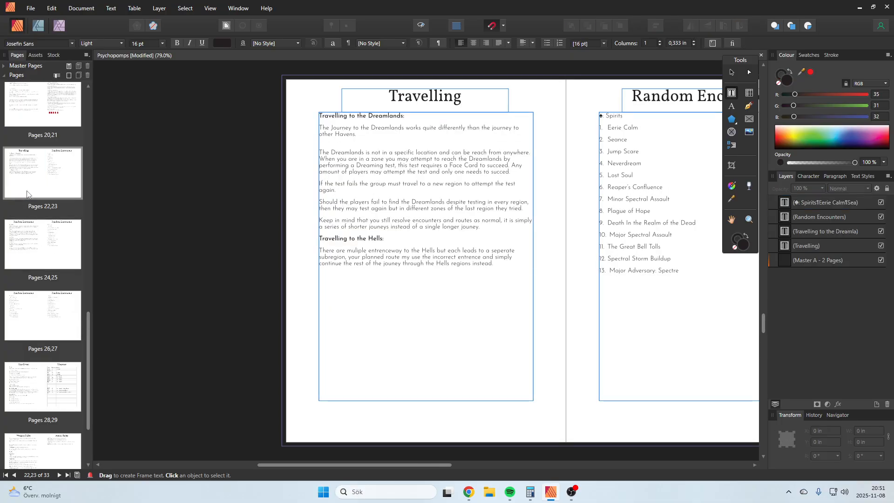
pyautogui.click(45, 254)
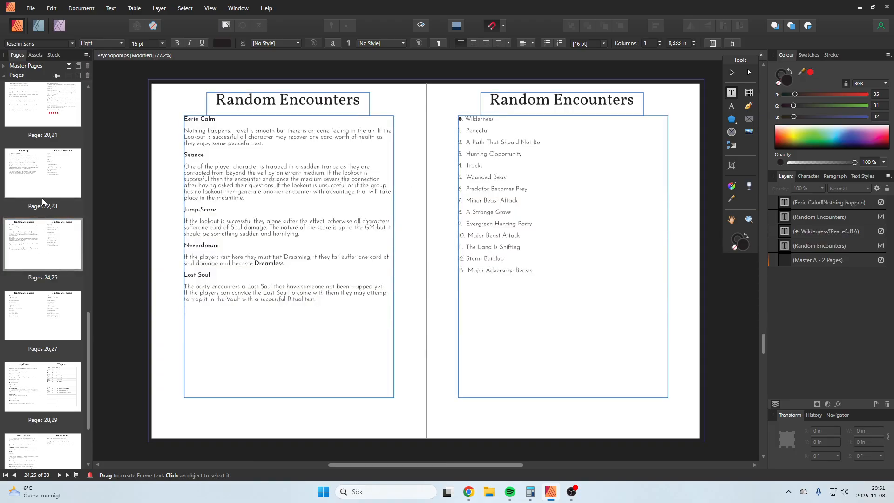
pyautogui.click(42, 198)
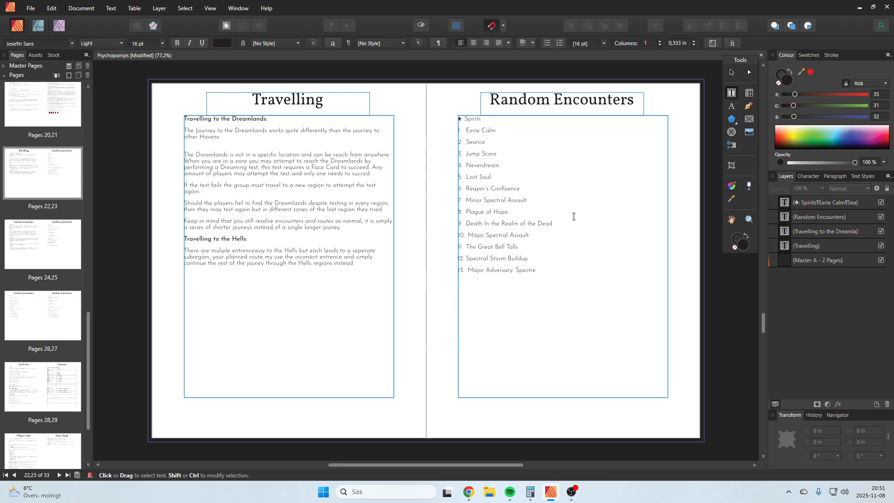
# - Correct entry 6 of the Spirits list to read "Reapers' Confluence"
pyautogui.click(496, 197)
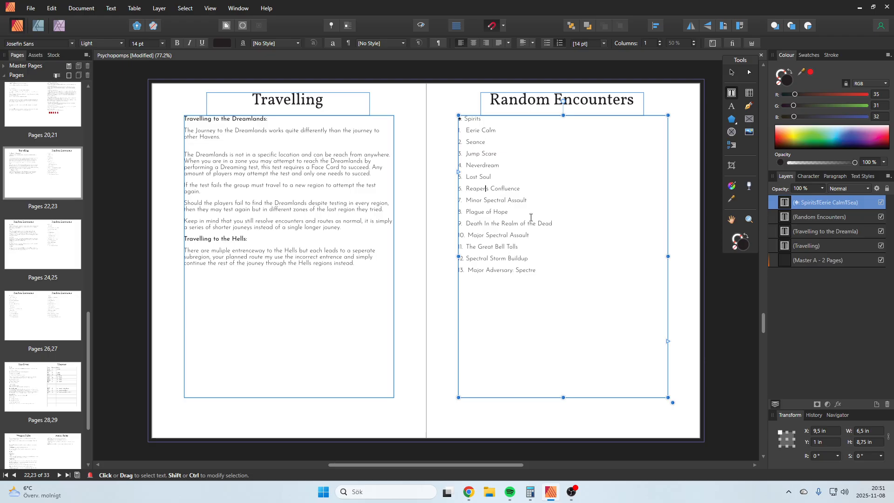
pyautogui.press('BackSpace')
pyautogui.write("'")
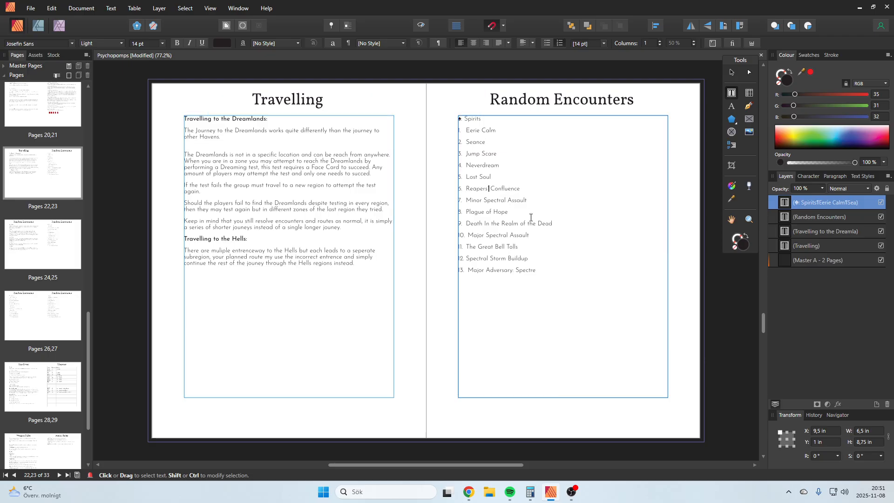
pyautogui.press('Escape')
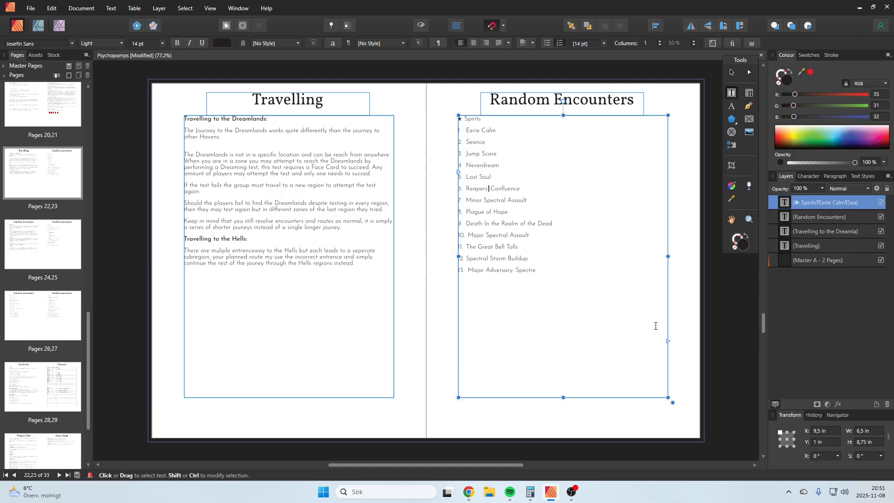
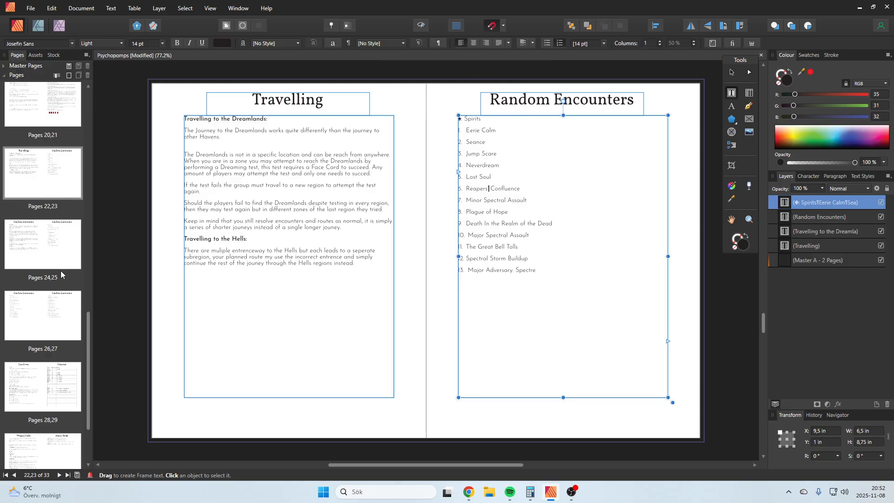
# - Copy the ♠ symbol from the Spirits list and prefix the Eerie Calm heading on page 24 with "♠1"
pyautogui.click(32, 307)
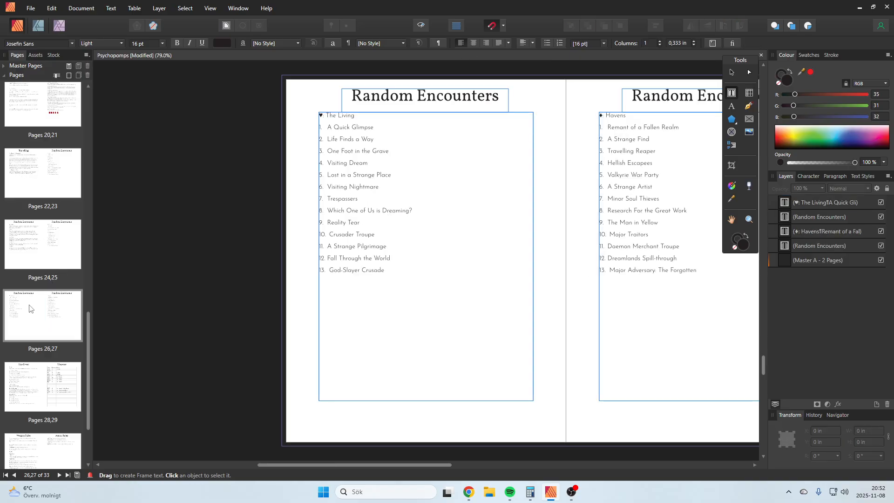
pyautogui.click(30, 269)
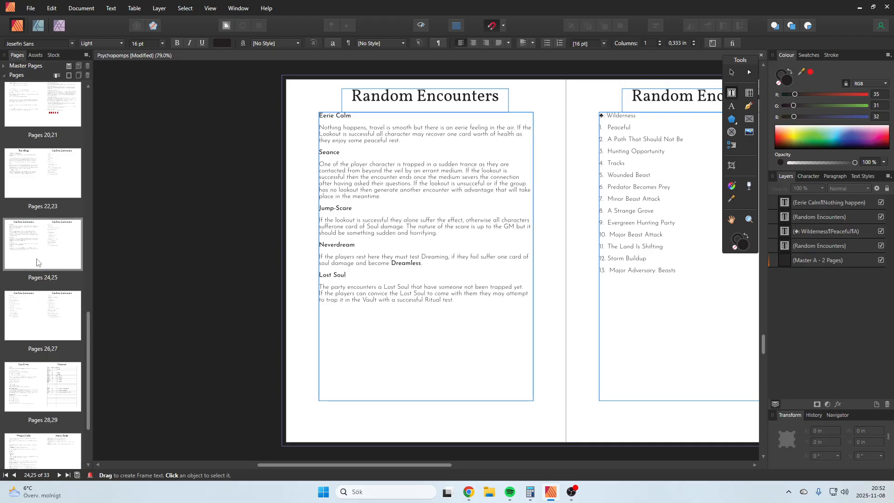
pyautogui.click(50, 192)
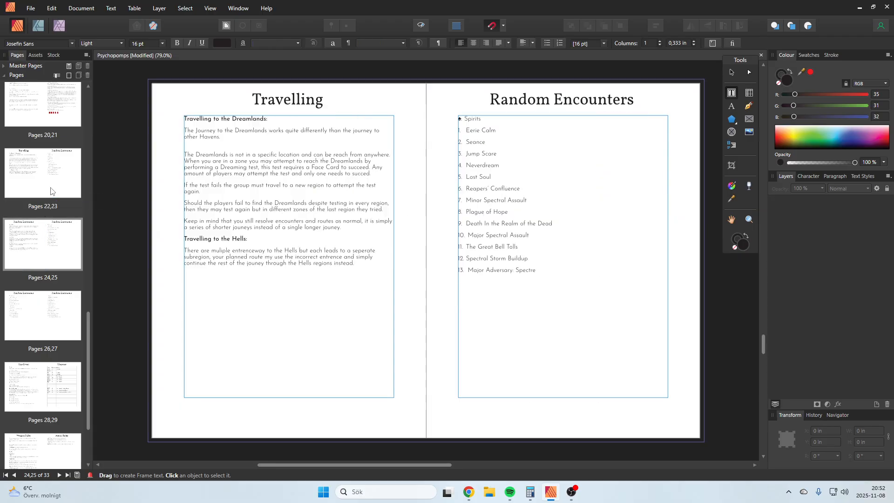
pyautogui.click(463, 122)
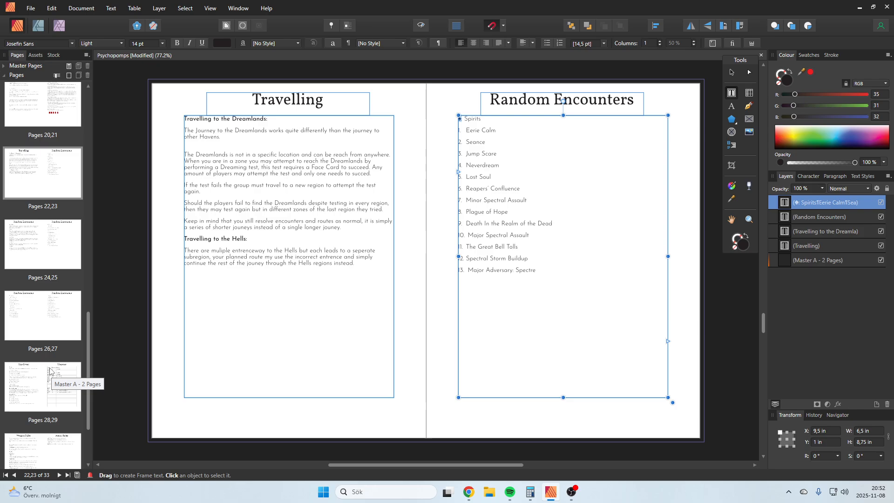
pyautogui.click(54, 261)
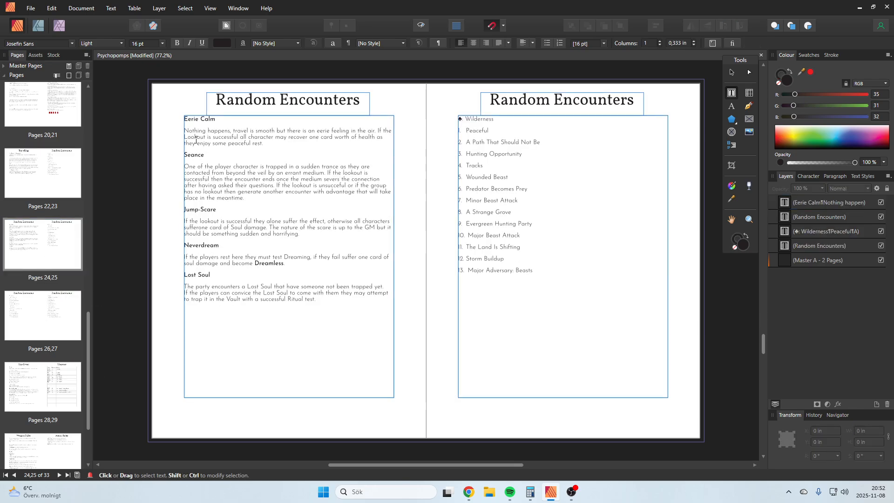
pyautogui.click(187, 118)
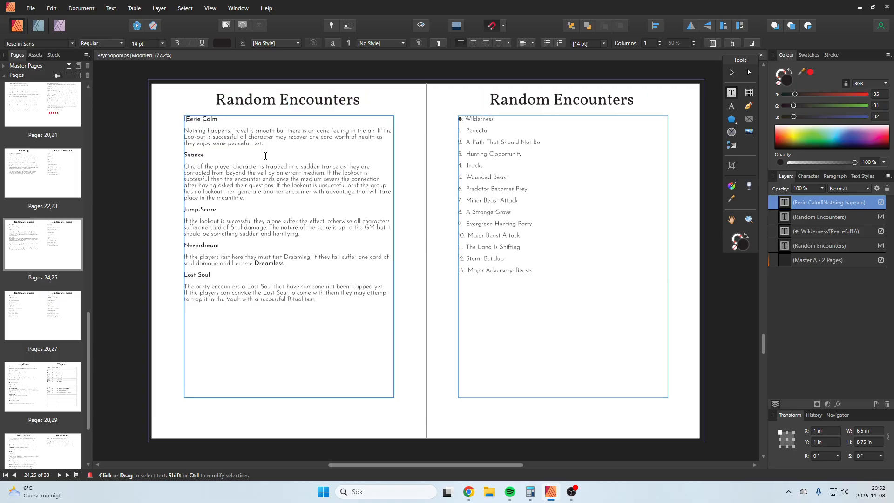
pyautogui.write('1')
pyautogui.write('♠')
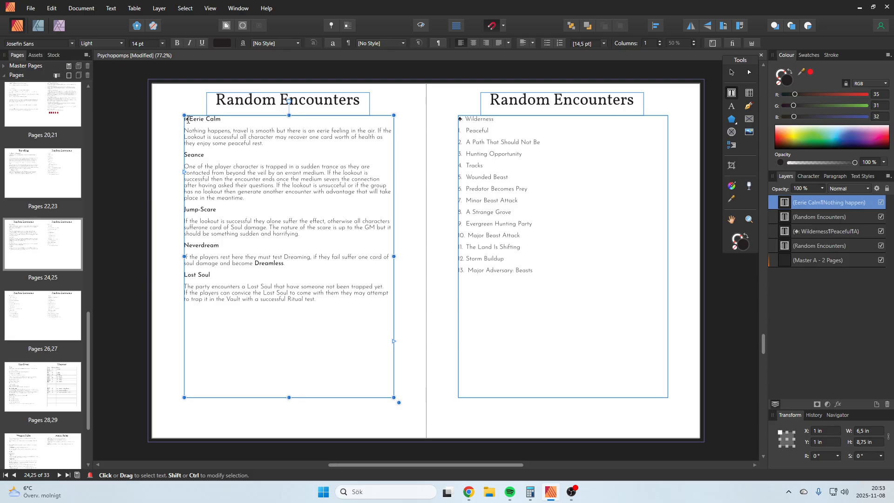
pyautogui.moveTo(189, 119); pyautogui.dragTo(181, 119)
pyautogui.press('Delete')
# - Prefix the Seance heading with "♠2" and insert a ♠ before the Jump-Scare heading
pyautogui.click(189, 160)
pyautogui.write('♠')
pyautogui.write('2')
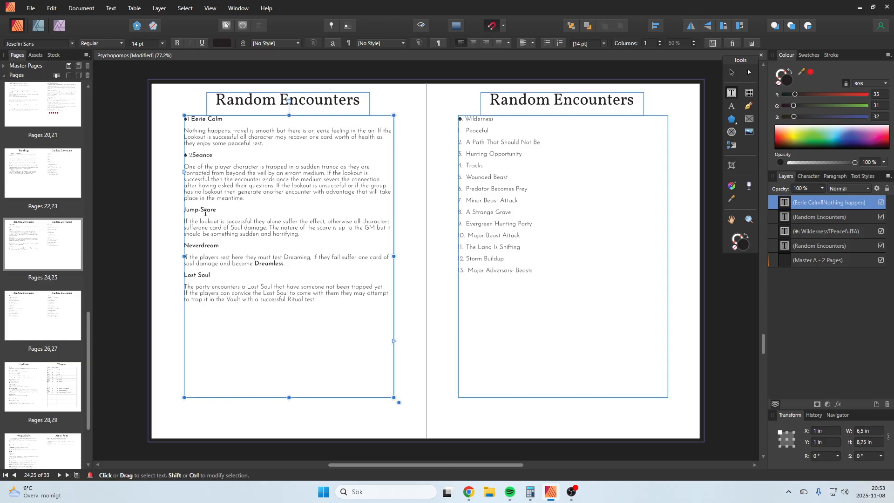
pyautogui.write('♠')
pyautogui.write('2')
pyautogui.click(190, 210)
pyautogui.click(190, 157)
pyautogui.press('BackSpace')
pyautogui.click(192, 157)
pyautogui.click(188, 213)
pyautogui.press('BackSpace')
# - Prefix the Neverdream heading with "♠4" and number the Jump-Scare heading 3
pyautogui.click(189, 245)
pyautogui.doubleClick(189, 246)
pyautogui.click(192, 248)
pyautogui.write('♠')
pyautogui.write('4')
pyautogui.click(189, 211)
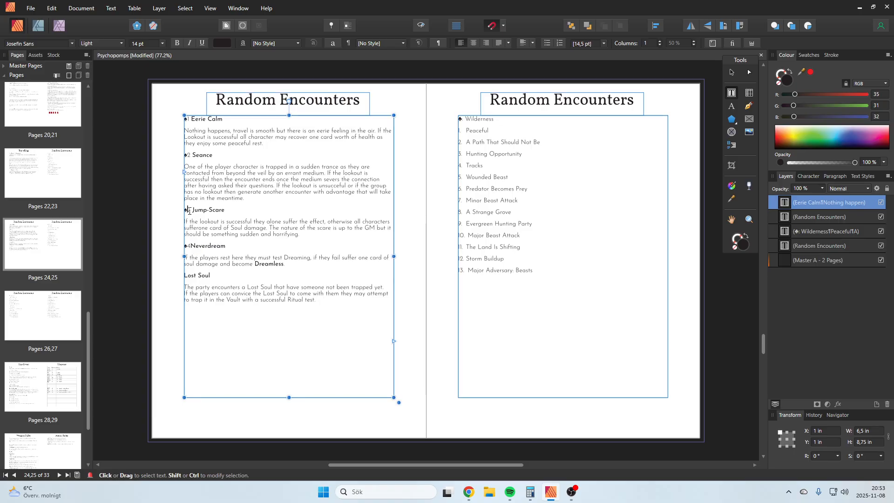
pyautogui.moveTo(189, 211); pyautogui.dragTo(191, 210)
pyautogui.write('3')
# - Prefix the Lost Soul heading with "♠5" and separate the number from the title in the Neverdream heading
pyautogui.click(185, 276)
pyautogui.write('♠')
pyautogui.write('5')
pyautogui.click(193, 245)
# - Set the whole Lost Soul and Neverdream headings, including their prefixes, to the Regular font weight
pyautogui.moveTo(220, 276); pyautogui.dragTo(187, 278)
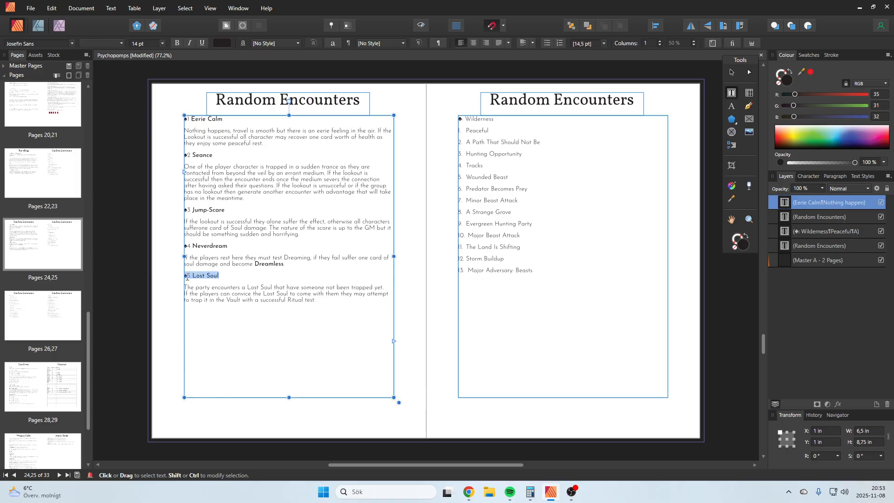
pyautogui.click(105, 44)
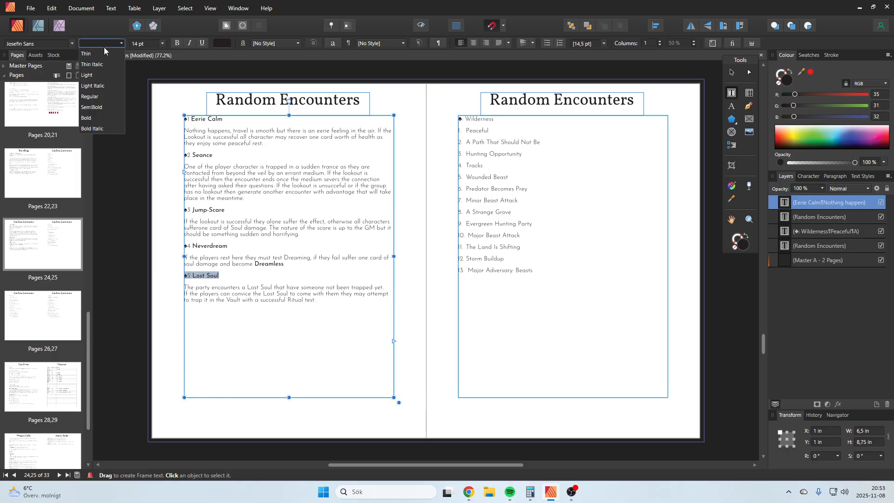
pyautogui.click(100, 110)
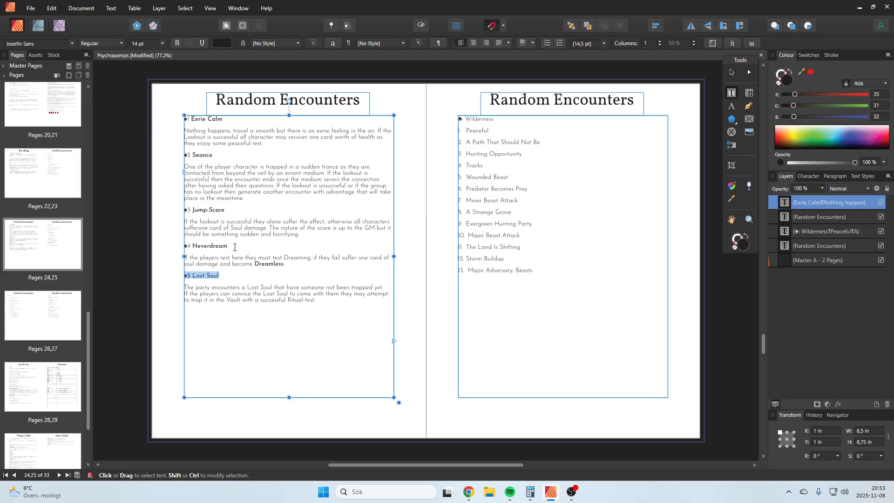
pyautogui.moveTo(235, 247); pyautogui.dragTo(169, 246)
pyautogui.click(95, 42)
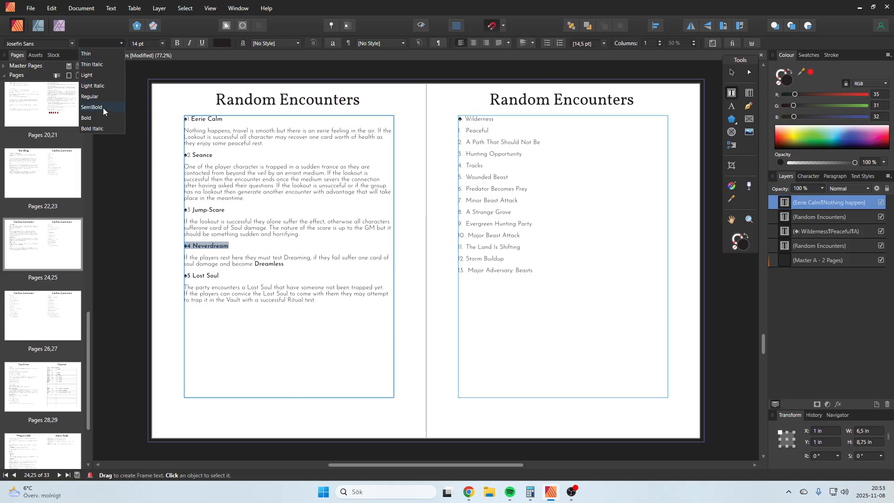
pyautogui.click(102, 98)
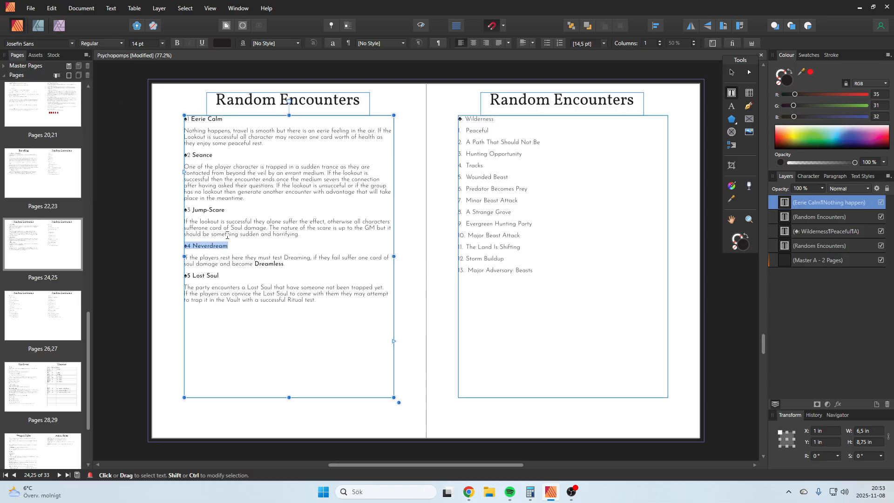
# - Apply the Regular font weight to the full Jump-Scare, Seance and Eerie Calm headings
pyautogui.click(226, 210)
pyautogui.moveTo(226, 211); pyautogui.dragTo(185, 209)
pyautogui.click(91, 42)
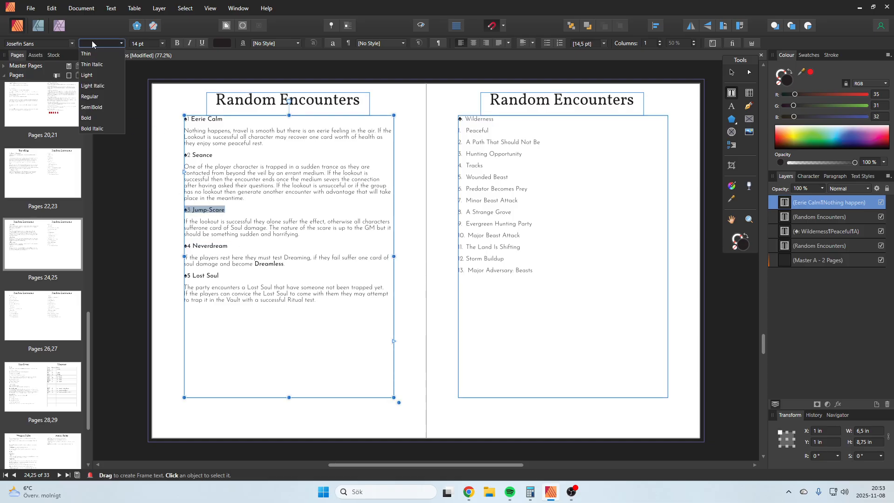
pyautogui.click(90, 96)
pyautogui.moveTo(214, 155); pyautogui.dragTo(184, 155)
pyautogui.click(99, 43)
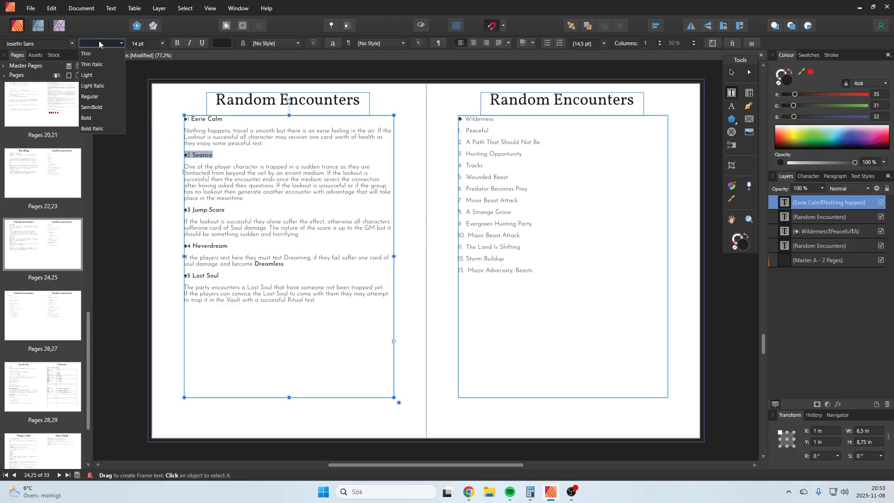
pyautogui.click(90, 97)
pyautogui.moveTo(223, 119); pyautogui.dragTo(184, 119)
pyautogui.click(105, 43)
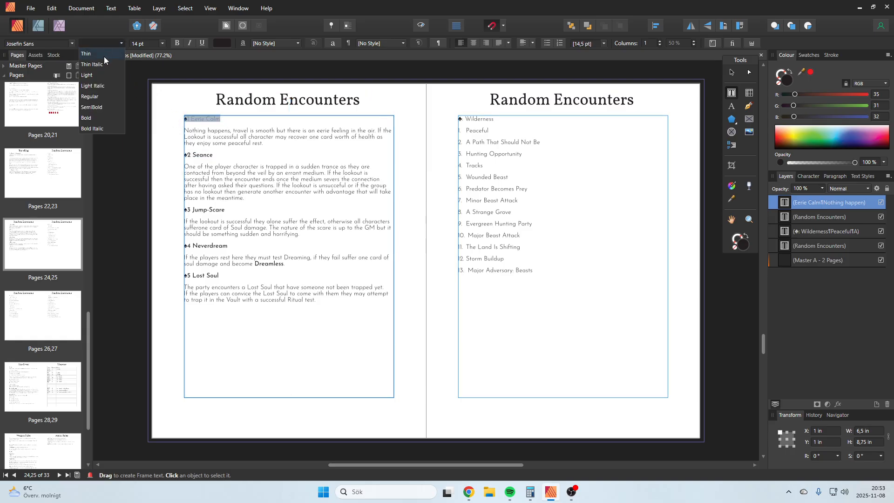
pyautogui.click(103, 98)
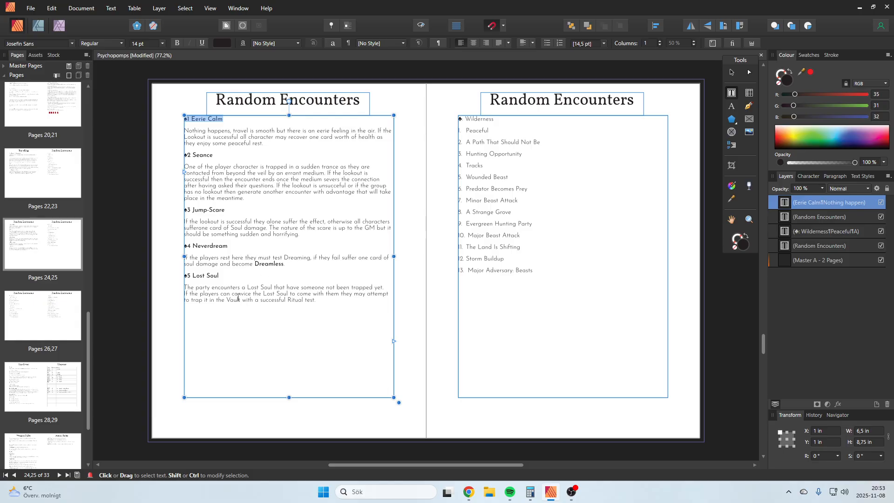
# - Duplicate the Lost Soul heading below its description and change the copy's number to 6
pyautogui.moveTo(219, 279); pyautogui.dragTo(184, 276)
pyautogui.hotkey('ctrl', 'c')
pyautogui.click(321, 319)
pyautogui.hotkey('ctrl', 'v')
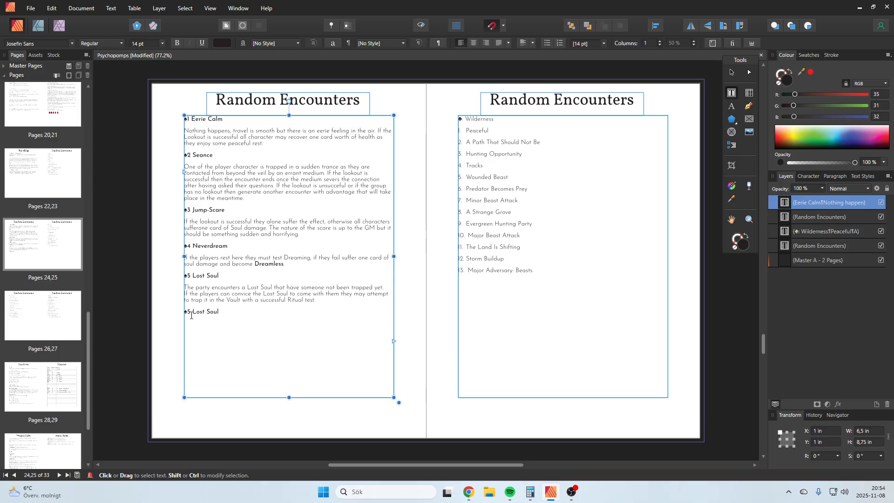
pyautogui.moveTo(187, 311); pyautogui.dragTo(191, 314)
pyautogui.write('7')
pyautogui.press('BackSpace')
pyautogui.write('6')
# - Replace the title in the ♠6 heading with "Reapers' Confluence"
pyautogui.moveTo(218, 313); pyautogui.dragTo(192, 313)
pyautogui.write('Rea')
pyautogui.write('per')
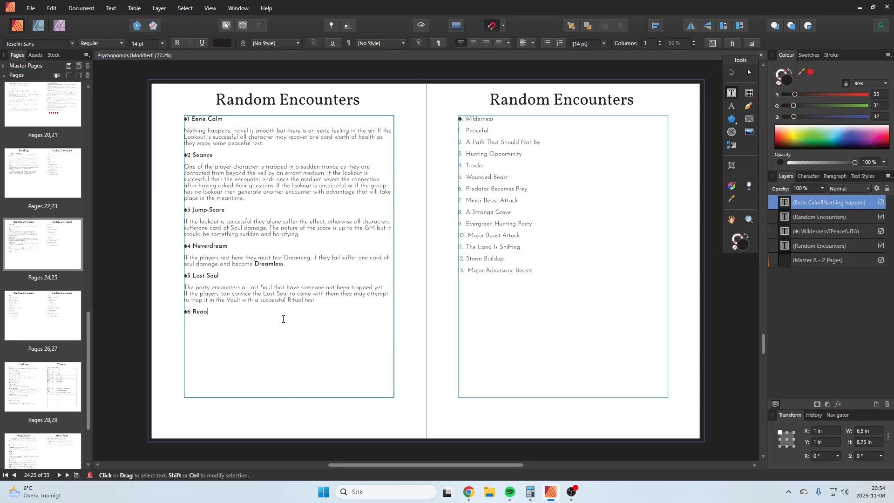
pyautogui.write('s')
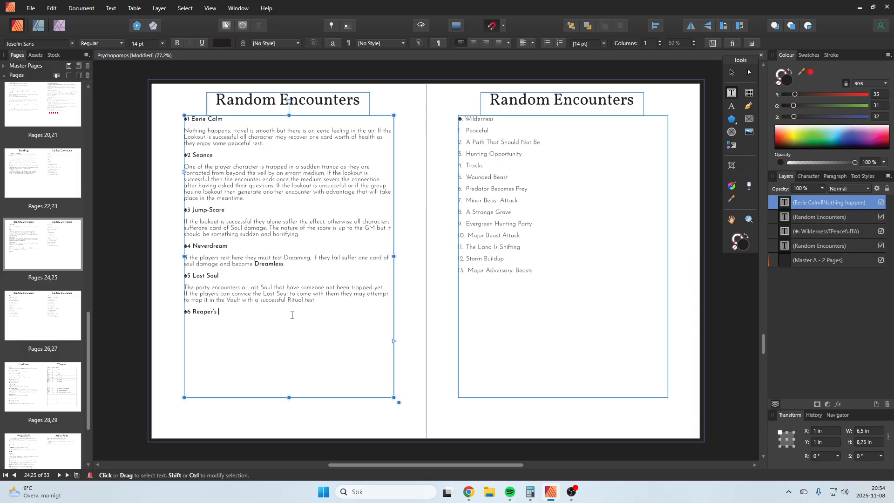
pyautogui.write("' Confluence")
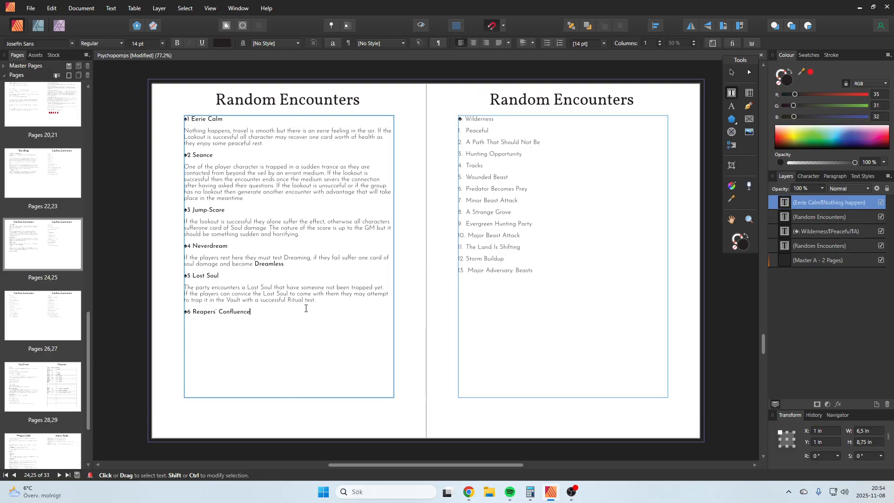
pyautogui.write('All')
pyautogui.press('BackSpace')
pyautogui.press('BackSpace')
pyautogui.press('BackSpace')
# - Copy the Lost Soul description under Reapers' Confluence and reword it to "The party encounters a group of Reaper, up to some task or"
pyautogui.moveTo(317, 300); pyautogui.dragTo(148, 282)
pyautogui.hotkey('ctrl', 'c')
pyautogui.click(208, 323)
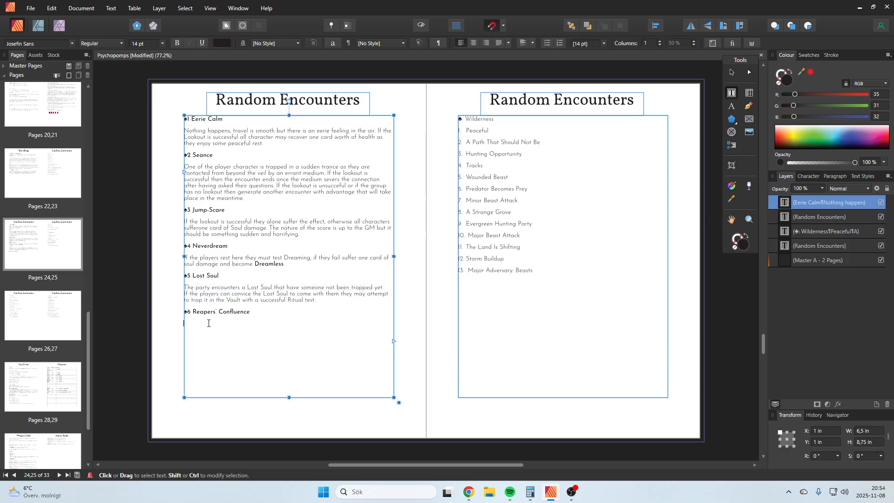
pyautogui.hotkey('ctrl', 'v')
pyautogui.moveTo(316, 336); pyautogui.dragTo(246, 323)
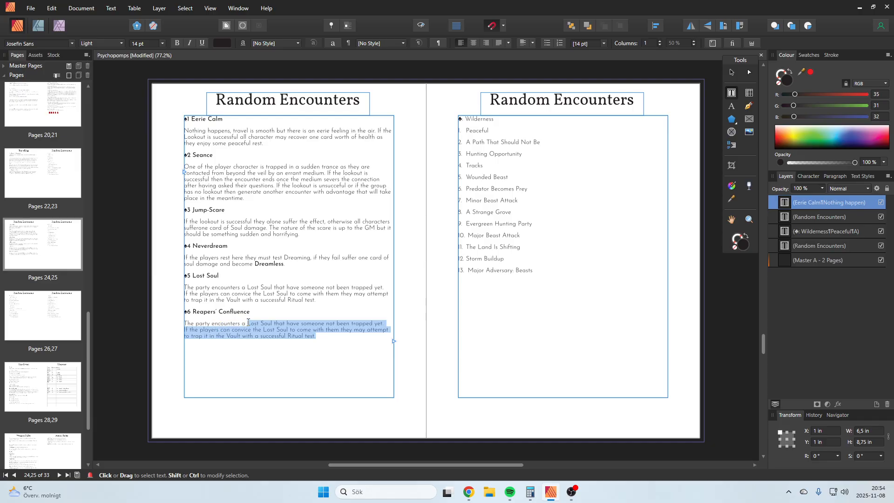
pyautogui.write('grou')
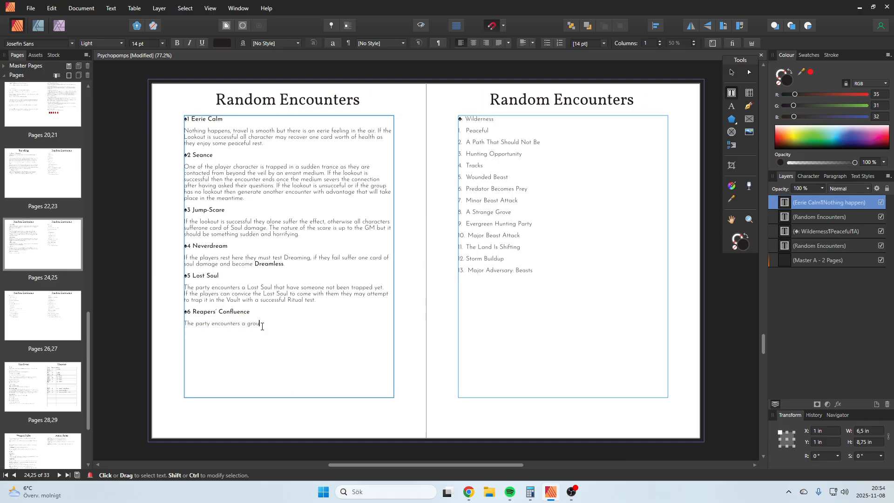
pyautogui.write('p of Reaper, up to some tast')
pyautogui.press('BackSpace')
pyautogui.write('k or')
# - Continue the Reapers' Confluence description with "meeting. If the player has Reapers in the party they may"
pyautogui.write('meeting. If the player has Raper')
pyautogui.press('BackSpace')
pyautogui.press('BackSpace')
pyautogui.press('BackSpace')
pyautogui.press('BackSpace')
pyautogui.write('eapers in the party they may jo')
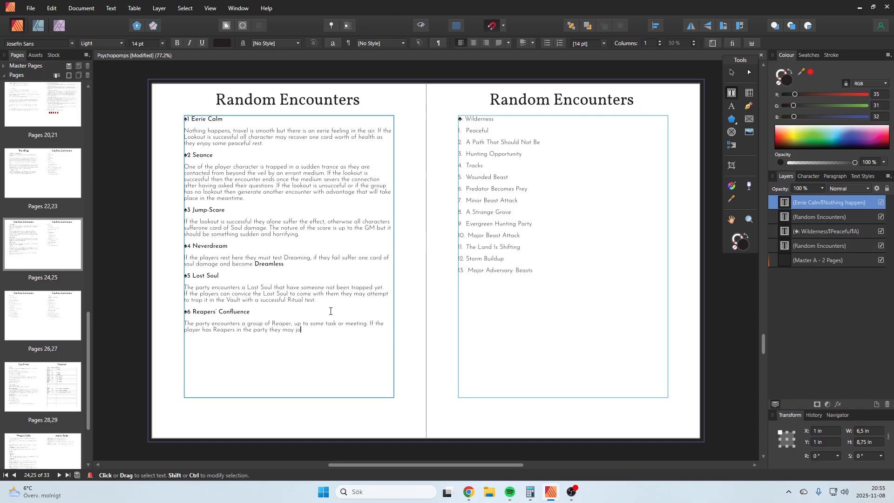
# - Extend the Reapers' Confluence description with "join and find out what they are up to. Otherwise this is a"
pyautogui.write('in and find out who')
pyautogui.write('t they are u')
pyautogui.write('p to. Otherwise this ')
pyautogui.write('is an op')
pyautogui.write('po')
pyautogui.write('rtunity ')
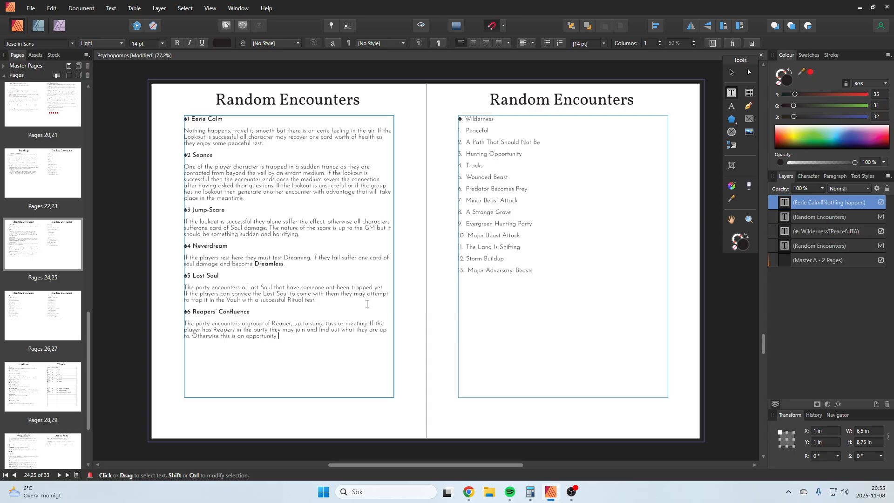
pyautogui.write('for t')
pyautogui.press('BackSpace')
pyautogui.write('the players')
pyautogui.press('BackSpace')
pyautogui.press('BackSpace')
pyautogui.write('to ask some euestio')
pyautogui.press('BackSpace')
pyautogui.press('BackSpace')
pyautogui.press('BackSpace')
pyautogui.press('BackSpace')
pyautogui.press('BackSpace')
pyautogui.press('BackSpace')
pyautogui.press('BackSpace')
pyautogui.press('BackSpace')
pyautogui.press('BackSpace')
pyautogui.press('BackSpace')
pyautogui.press('BackSpace')
pyautogui.press('BackSpace')
pyautogui.press('BackSpace')
pyautogui.press('BackSpace')
pyautogui.press('BackSpace')
pyautogui.press('BackSpace')
pyautogui.press('BackSpace')
pyautogui.press('BackSpace')
pyautogui.press('BackSpace')
pyautogui.press('BackSpace')
pyautogui.press('BackSpace')
pyautogui.press('BackSpace')
pyautogui.press('BackSpace')
pyautogui.press('BackSpace')
pyautogui.press('BackSpace')
pyautogui.press('BackSpace')
pyautogui.press('BackSpace')
pyautogui.press('BackSpace')
pyautogui.press('BackSpace')
pyautogui.press('BackSpace')
pyautogui.press('BackSpace')
pyautogui.press('BackSpace')
pyautogui.press('BackSpace')
pyautogui.press('BackSpace')
pyautogui.press('BackSpace')
pyautogui.press('BackSpace')
pyautogui.press('BackSpace')
# - Finish the Reapers' Confluence description with "simple social encounter of low stakes."
pyautogui.write('simple social encounter of')
pyautogui.press('BackSpace')
pyautogui.press('BackSpace')
pyautogui.write('w')
pyautogui.press('BackSpace')
pyautogui.write('of low stakes')
# - Duplicate the Reapers' Confluence heading and description directly below the original as a base for another encounter
pyautogui.moveTo(350, 344); pyautogui.dragTo(185, 311)
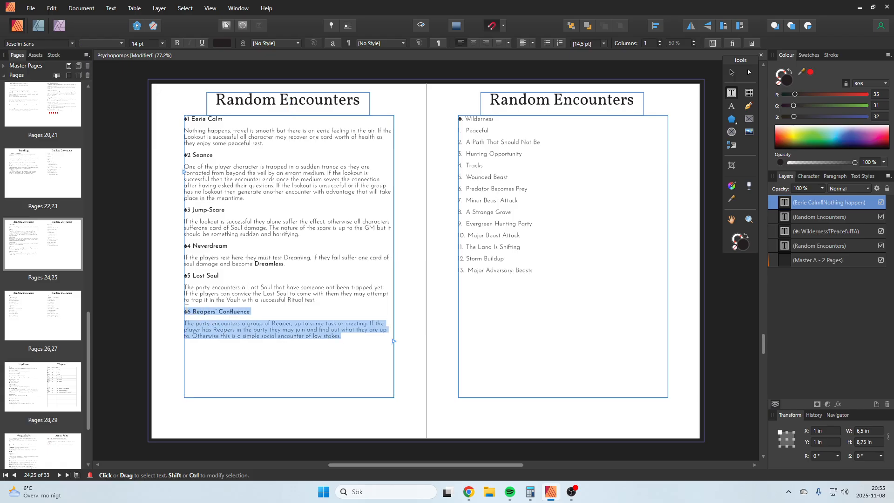
pyautogui.hotkey('ctrl', 'c')
pyautogui.click(265, 359)
pyautogui.press('Return')
pyautogui.hotkey('ctrl', 'v')
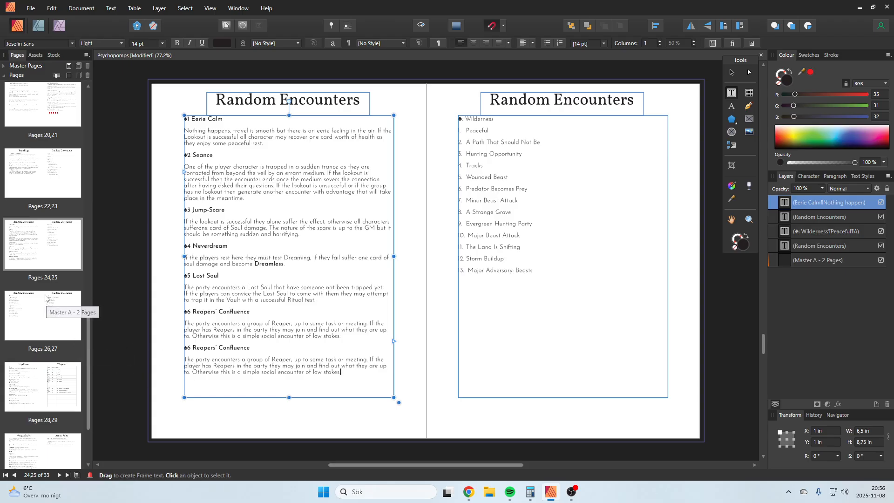
# - Check the Spirits encounter list on pages 22,23 and retitle the duplicated Reapers' Confluence heading as "Minor Spectral Assault"
pyautogui.click(55, 183)
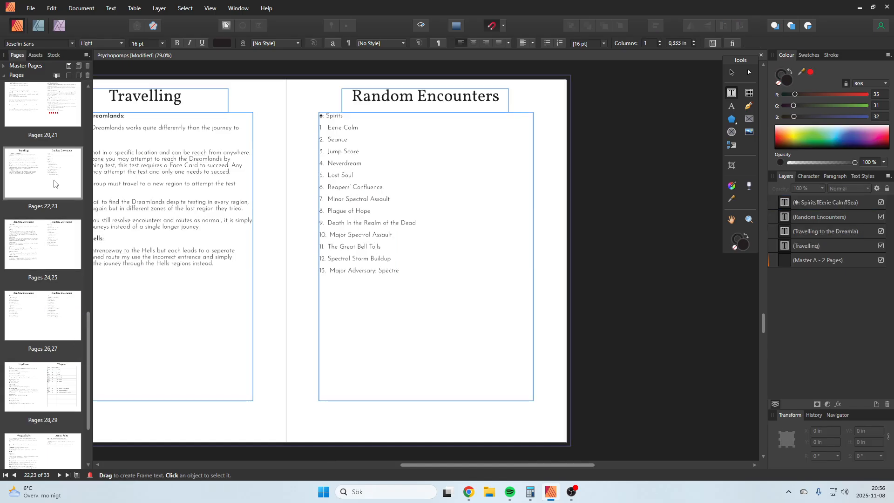
pyautogui.click(48, 252)
pyautogui.moveTo(252, 347); pyautogui.dragTo(192, 352)
pyautogui.click(193, 352)
pyautogui.moveTo(274, 347); pyautogui.dragTo(192, 349)
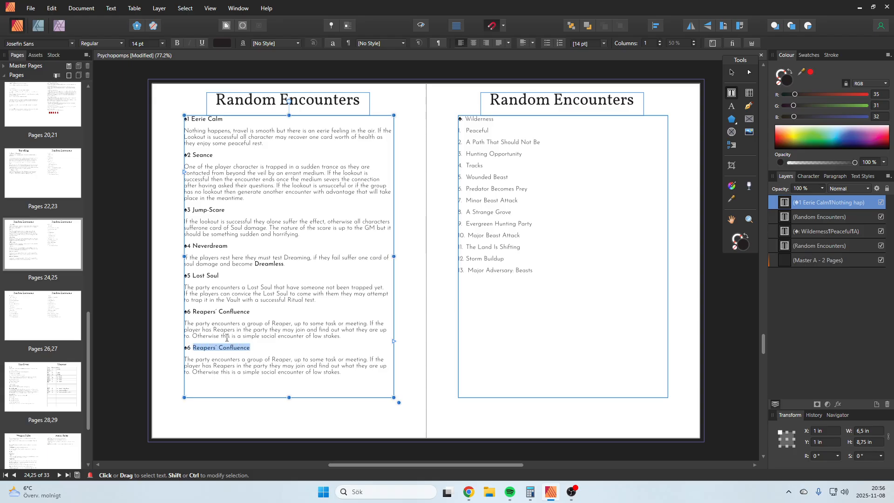
pyautogui.write('Minor Spectral Assault')
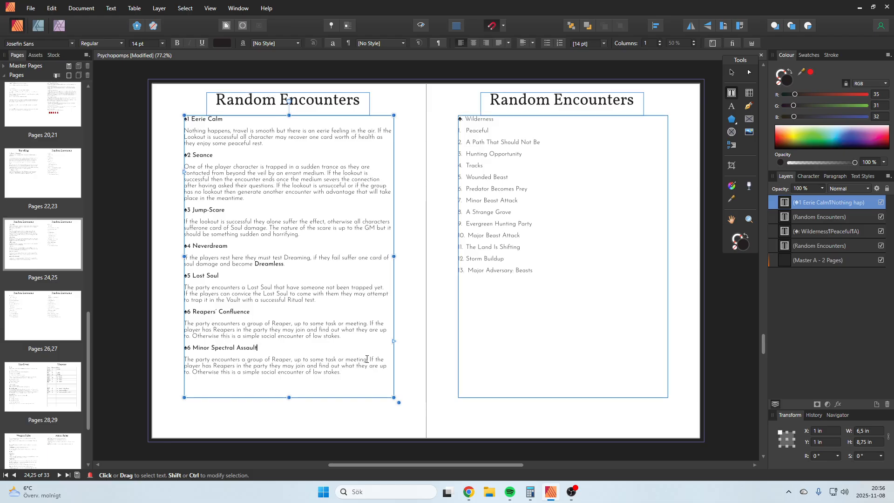
# - Replace the copied description under Minor Spectral Assault with "This is a Combat Encounter against Easy enemies."
pyautogui.moveTo(353, 376); pyautogui.dragTo(184, 359)
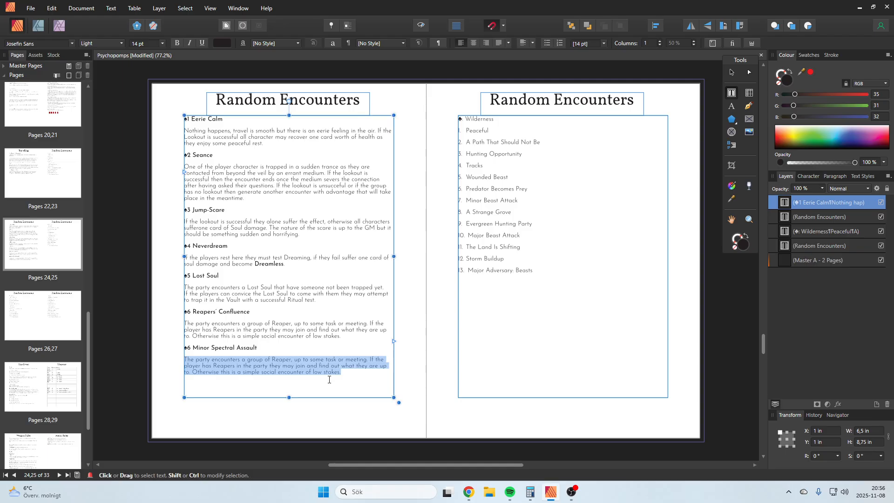
pyautogui.write('This ')
pyautogui.write('is a simple')
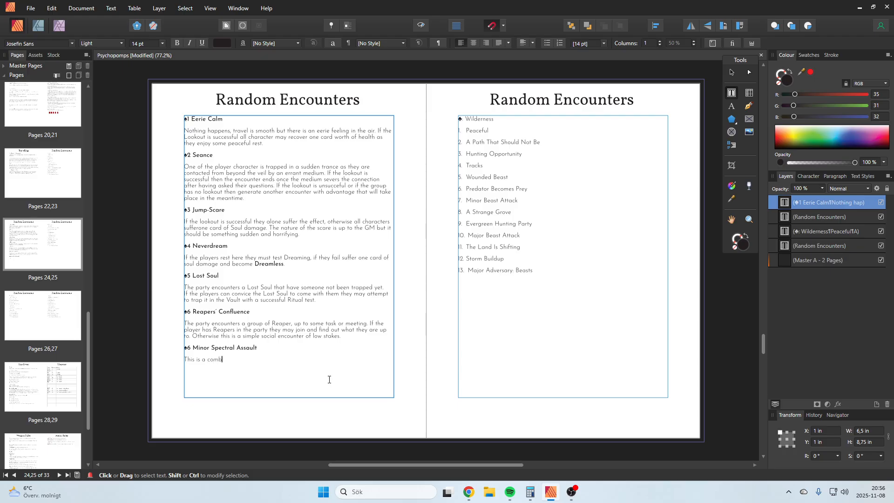
pyautogui.press('BackSpace')
pyautogui.press('BackSpace')
pyautogui.press('BackSpace')
pyautogui.press('BackSpace')
pyautogui.press('BackSpace')
pyautogui.press('BackSpace')
pyautogui.press('BackSpace')
pyautogui.write('Combat Encounter')
pyautogui.write('against easy')
pyautogui.press('BackSpace')
pyautogui.press('BackSpace')
pyautogui.press('BackSpace')
pyautogui.press('BackSpace')
pyautogui.write('Easy enemies.')
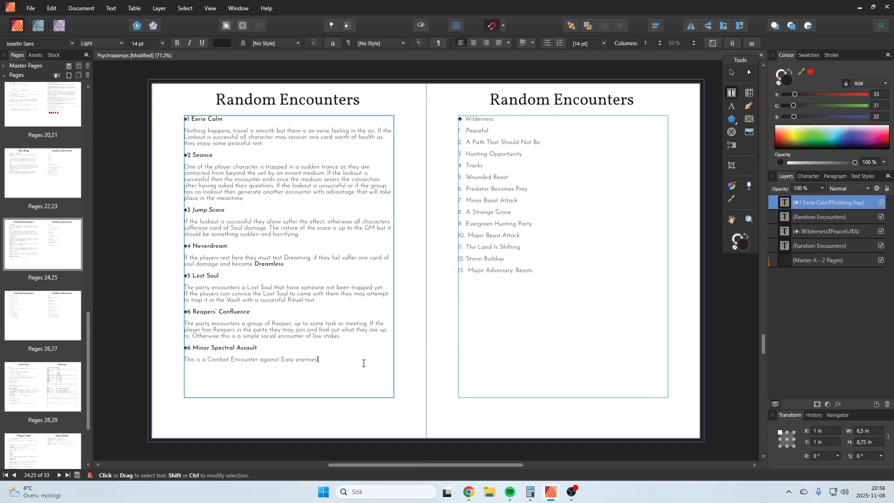
pyautogui.write('There is a')
pyautogui.write('i')
pyautogui.press('BackSpace')
pyautogui.press('BackSpace')
pyautogui.press('BackSpace')
pyautogui.press('BackSpace')
pyautogui.press('BackSpace')
pyautogui.press('BackSpace')
pyautogui.press('BackSpace')
pyautogui.press('BackSpace')
pyautogui.press('BackSpace')
pyautogui.press('BackSpace')
pyautogui.press('BackSpace')
# - Continue the Minor Spectral Assault description with "Generate one enemy per player character and unless they succed on their Security they are ambushed."
pyautogui.write('Generate one enemy ')
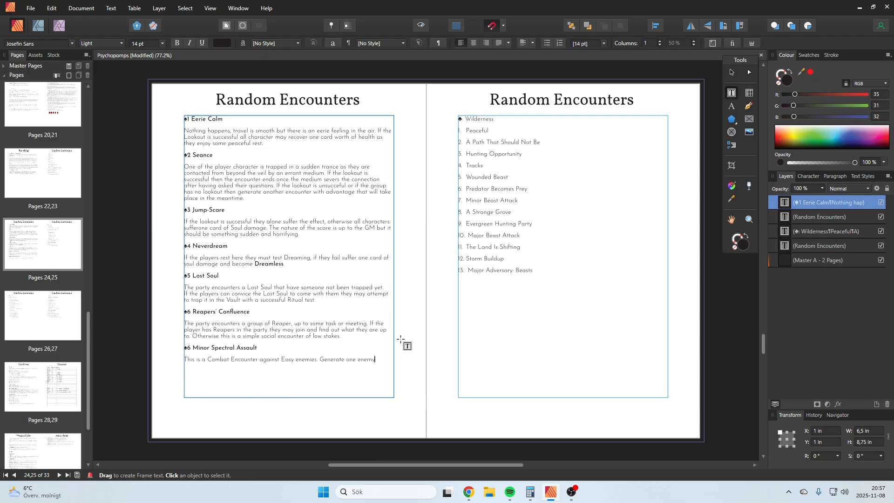
pyautogui.write('per player character and unles')
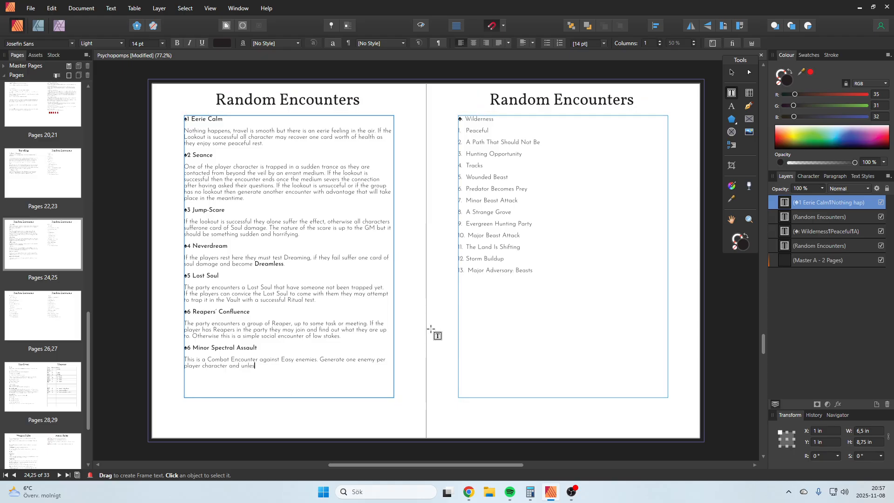
pyautogui.write('s they succed on their Security they are ambushed.')
# - Renumber the Minor Spectral Assault heading as 7
pyautogui.press('Escape')
pyautogui.doubleClick(191, 346)
pyautogui.write('7')
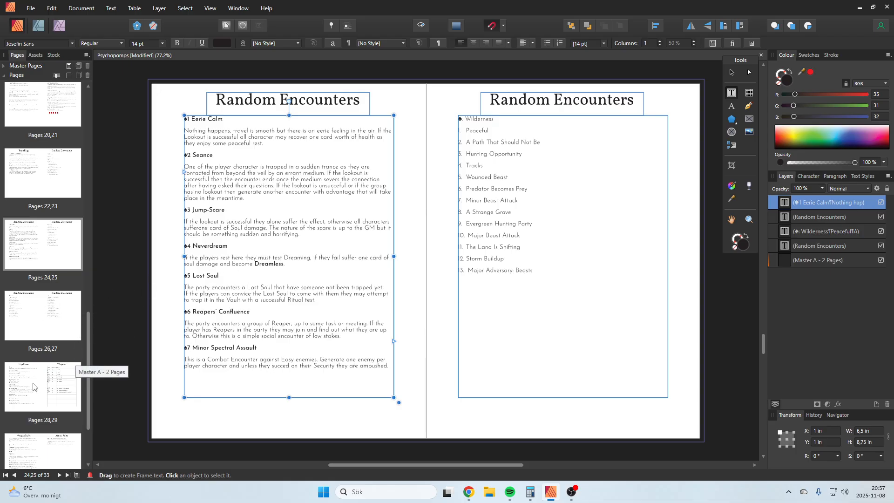
# - Open pages 22,23 to look up the next encounter name in the Spirits list
pyautogui.click(35, 184)
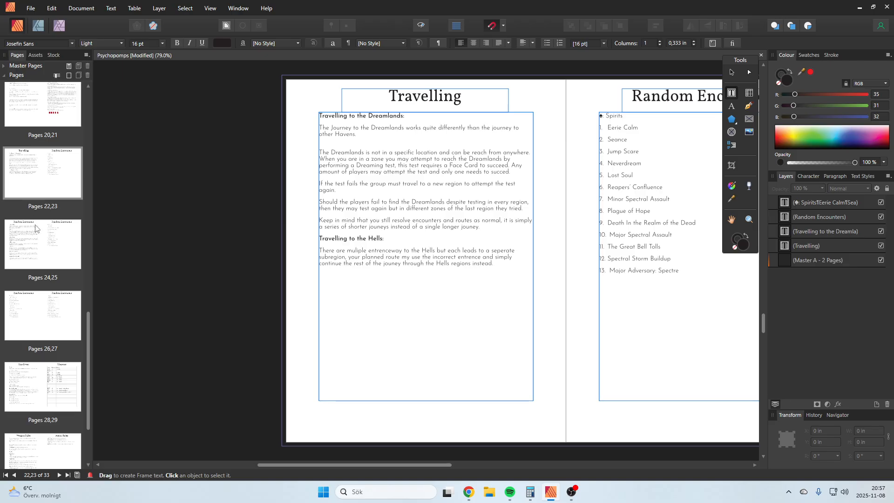
# - Duplicate page 24, the Random Encounters page describing spades entries 1 to 7
pyautogui.click(40, 244)
pyautogui.rightClick(40, 242)
pyautogui.click(28, 241)
pyautogui.rightClick(27, 241)
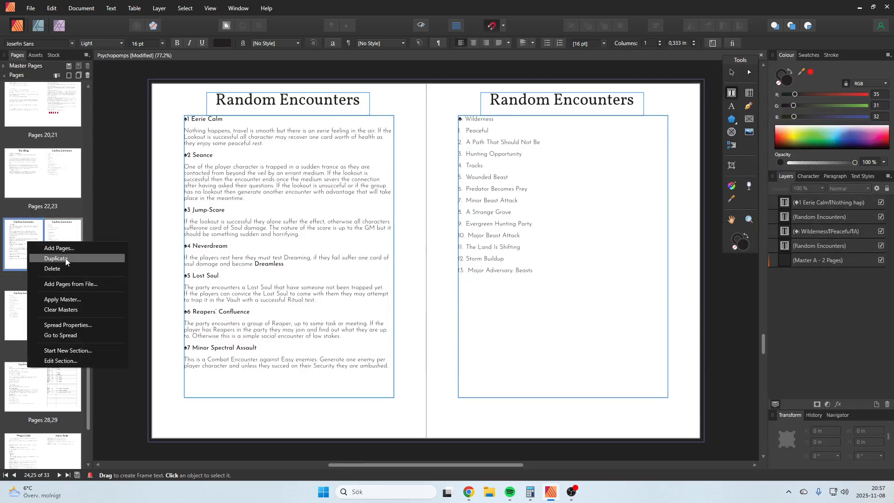
pyautogui.click(57, 258)
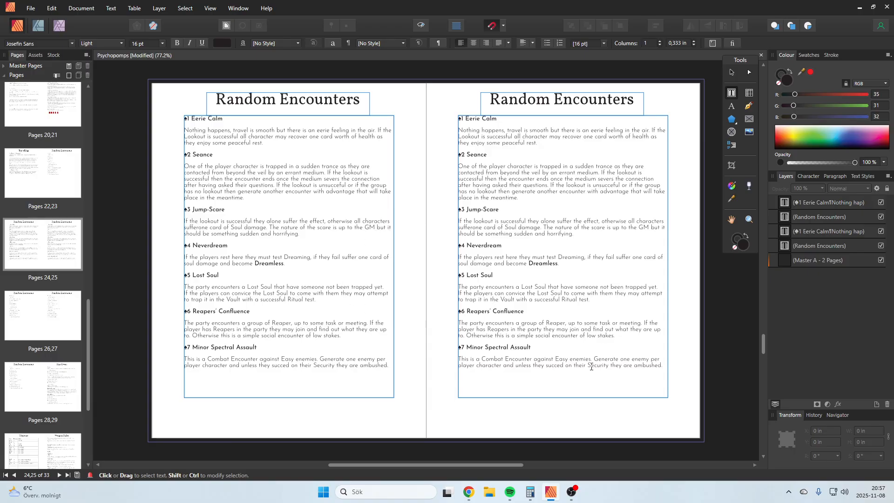
# - Change the first entry heading on the duplicated Random Encounters page to "8 Plague of Hope", keeping the spade symbol
pyautogui.click(493, 122)
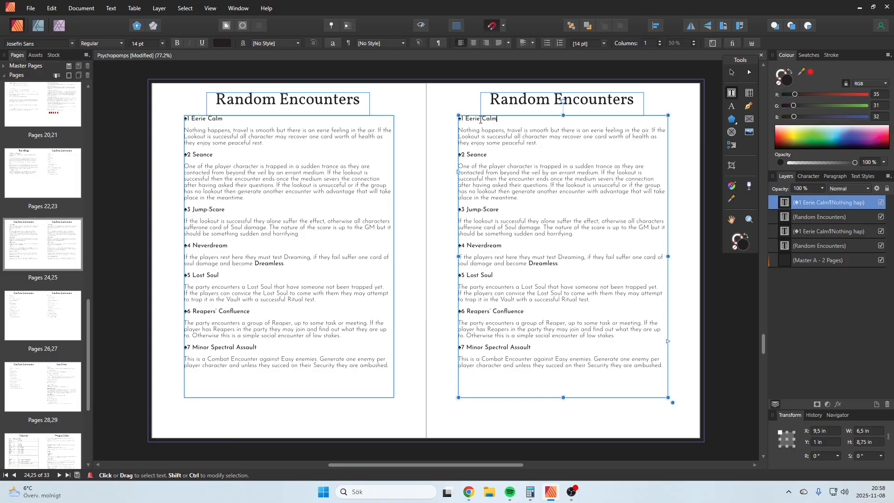
pyautogui.tripleClick(493, 122)
pyautogui.write('8 P')
pyautogui.write('l')
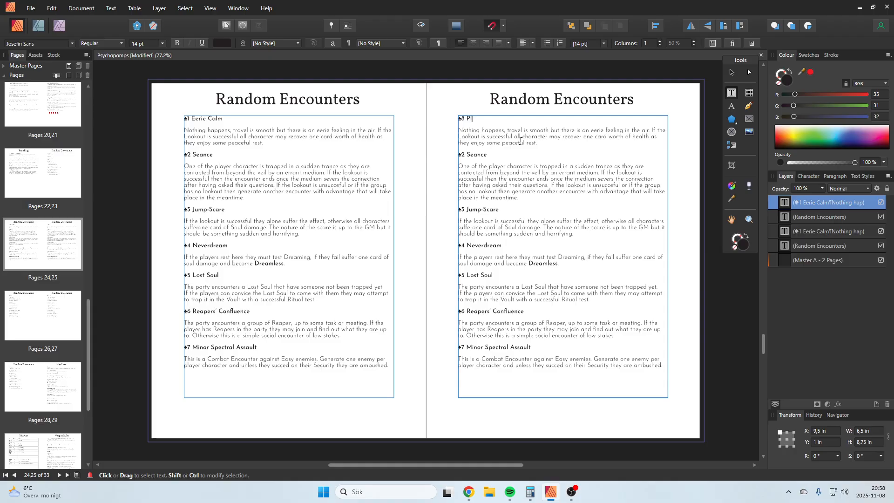
pyautogui.write('ague of Hope')
pyautogui.press('Escape')
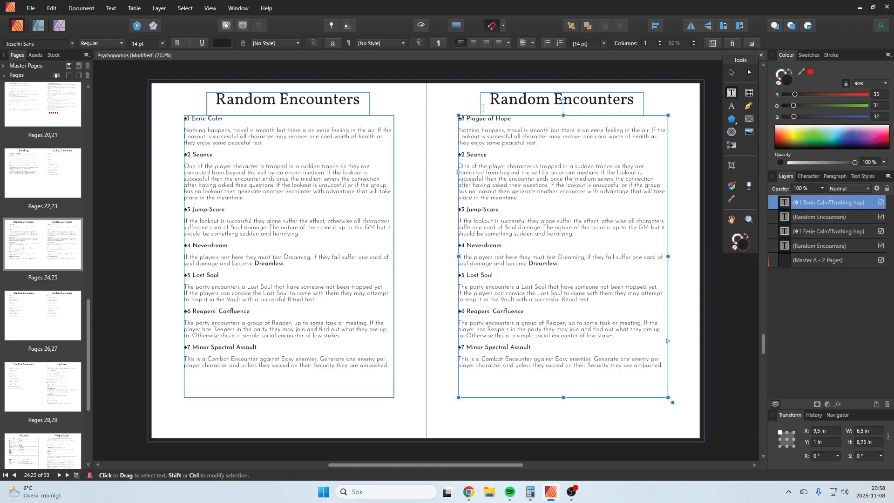
# - Check the Spirits list on page 23 and retitle the duplicated page's Seance entry as "Death In the Realm of the Dead"
pyautogui.click(51, 181)
pyautogui.doubleClick(52, 181)
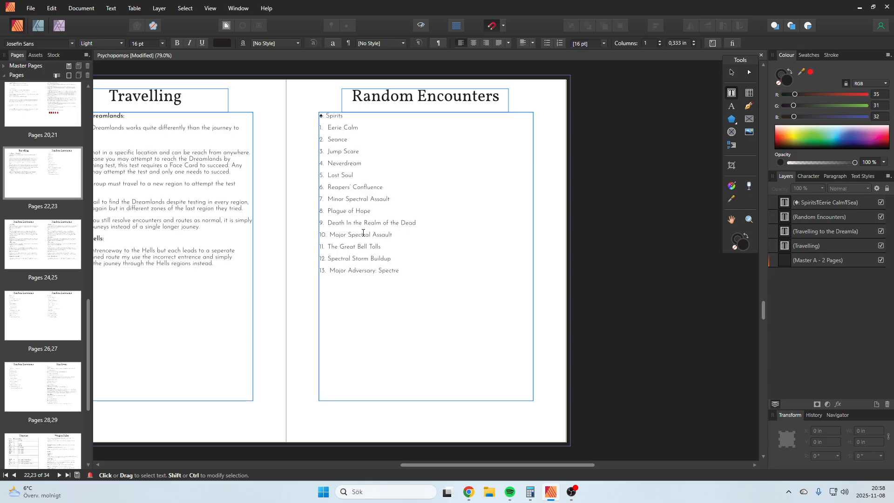
pyautogui.doubleClick(41, 239)
pyautogui.doubleClick(476, 155)
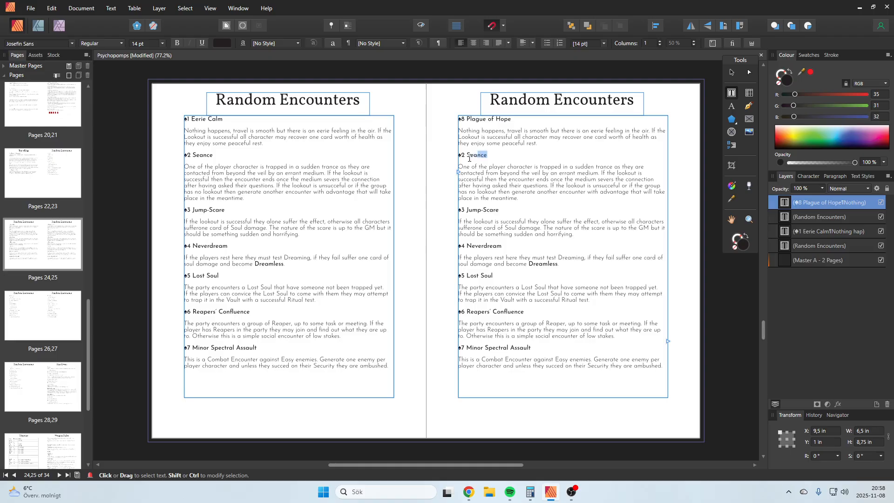
pyautogui.write('Depth ')
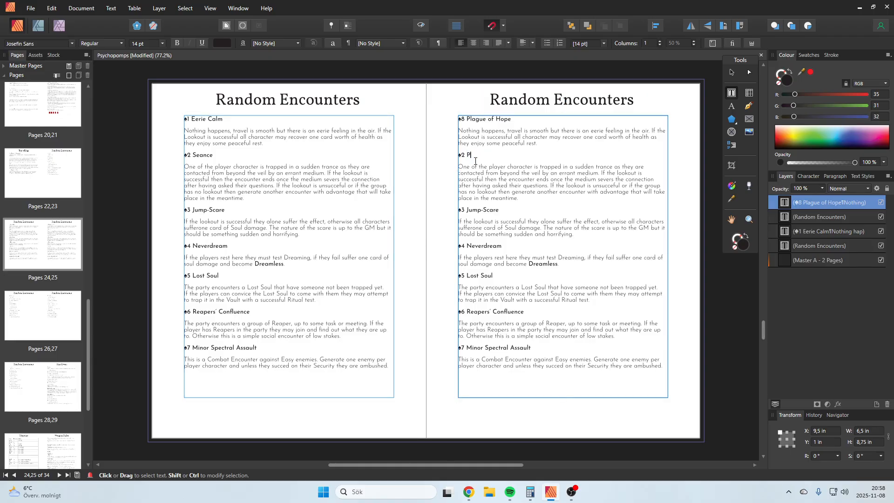
pyautogui.write('In the Realm of the Dead')
# - Retitle the Jump-Scare entry on page 25 as "Major Spectral Assault"
pyautogui.moveTo(501, 209); pyautogui.dragTo(467, 215)
pyautogui.write('Major ')
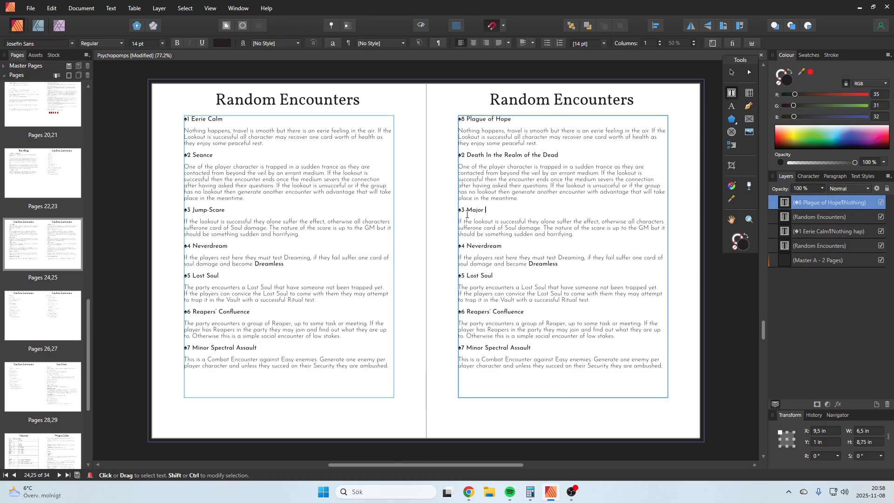
pyautogui.write('Spectral Assalt')
pyautogui.press('BackSpace')
pyautogui.press('BackSpace')
pyautogui.write('ult')
pyautogui.press('Escape')
# - Renumber the Death In the Realm of the Dead heading as 9 and the Major Spectral Assault heading as 10
pyautogui.click(470, 155)
pyautogui.press('BackSpace')
pyautogui.write('8')
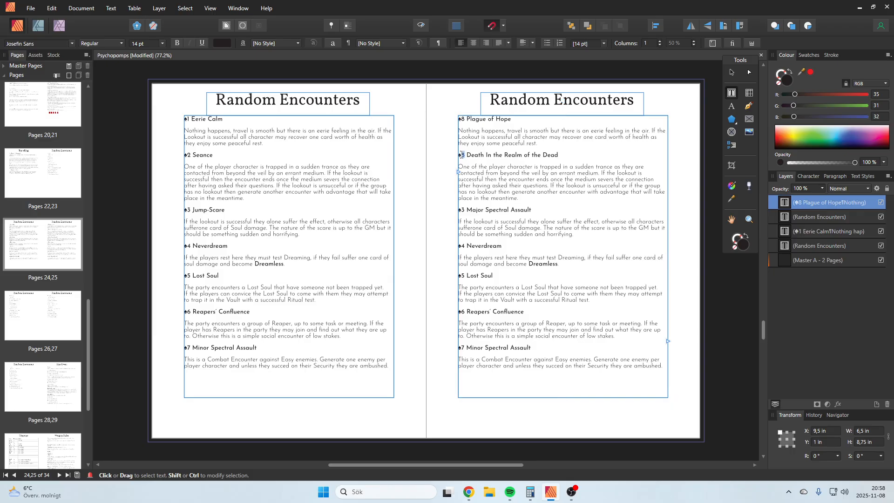
pyautogui.press('BackSpace')
pyautogui.write('9')
pyautogui.moveTo(533, 211); pyautogui.dragTo(468, 210)
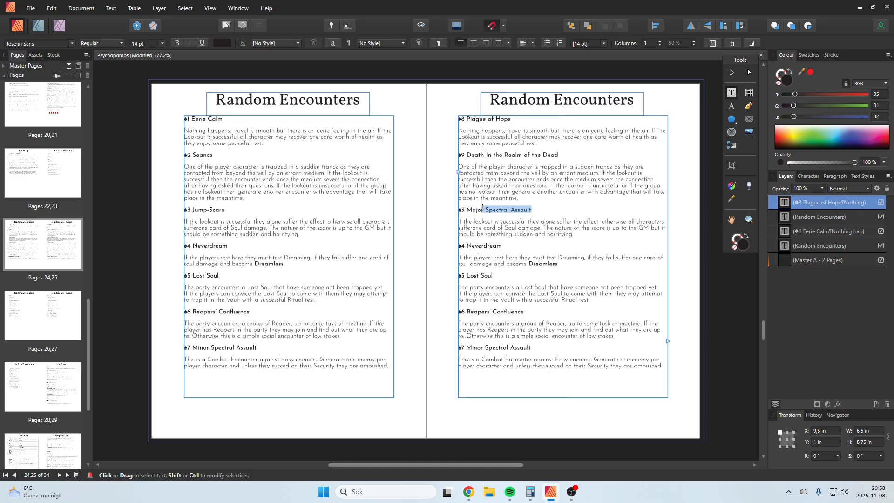
pyautogui.click(465, 210)
pyautogui.press('BackSpace')
pyautogui.write('1')
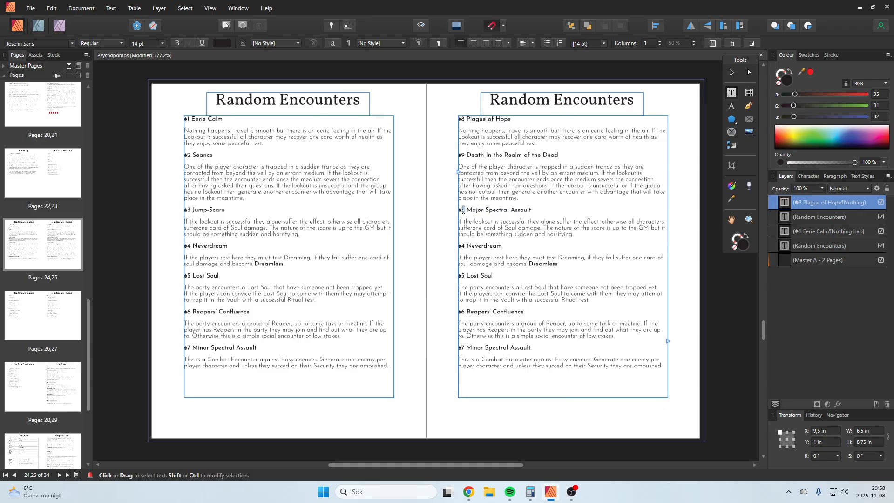
pyautogui.write('0')
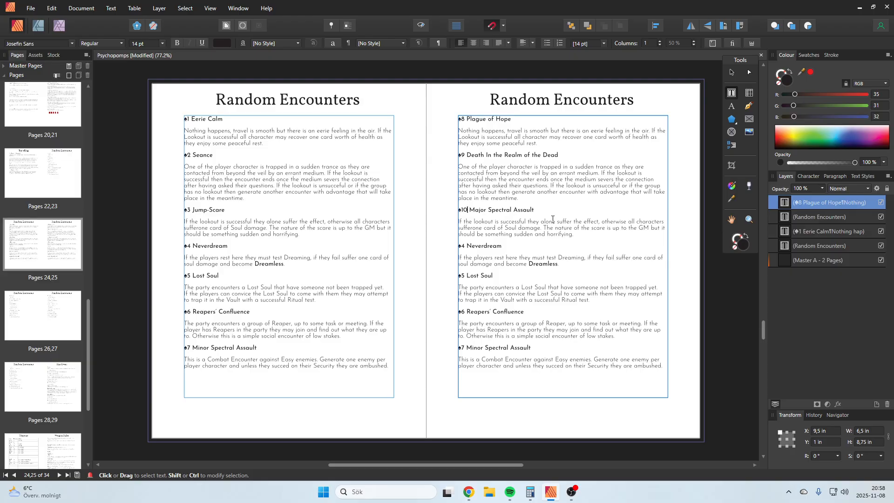
# - Renumber page 25's Neverdream, Lost Soul and Reapers' Confluence headings as 11, 12 and 13, and delete the Minor Spectral Assault entry below them
pyautogui.moveTo(465, 247); pyautogui.dragTo(462, 248)
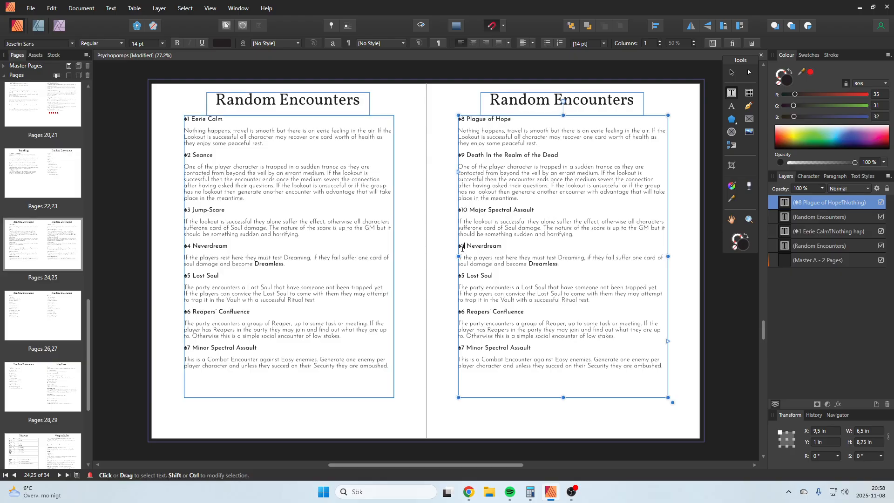
pyautogui.write('11')
pyautogui.write('12')
pyautogui.moveTo(467, 314); pyautogui.dragTo(462, 313)
pyautogui.write('13')
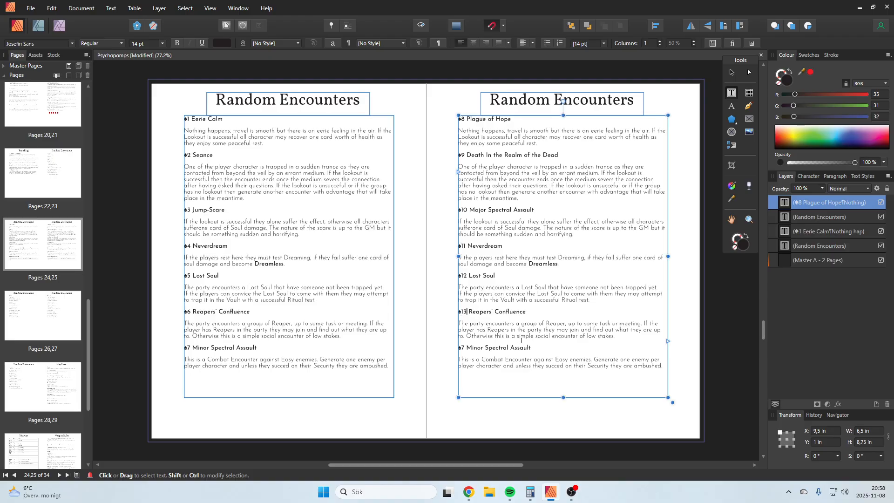
pyautogui.moveTo(663, 367); pyautogui.dragTo(458, 344)
pyautogui.press('BackSpace')
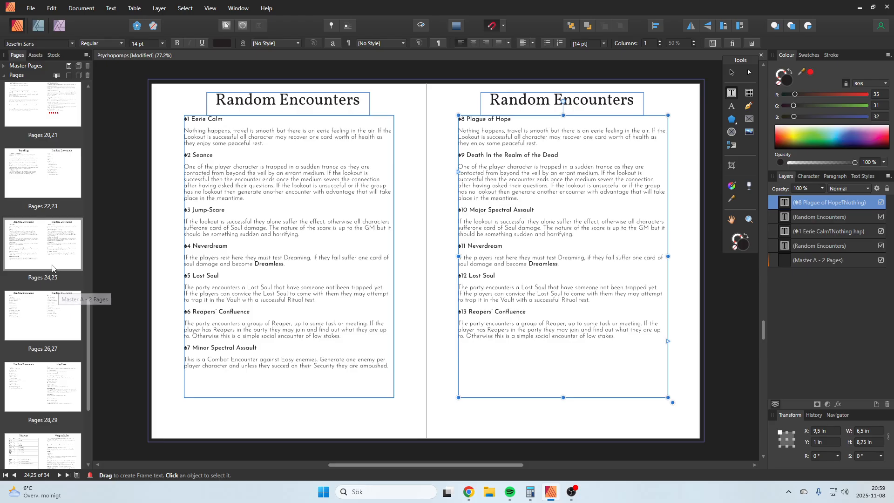
# - Compare page 25 with the Spirits list on page 23 and retitle entry 11 as "The Great Bell Tolls"
pyautogui.click(51, 182)
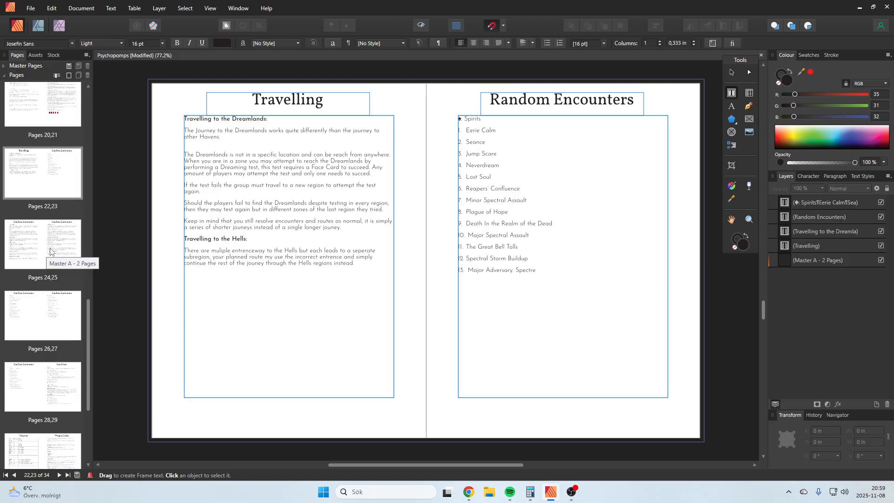
pyautogui.click(50, 251)
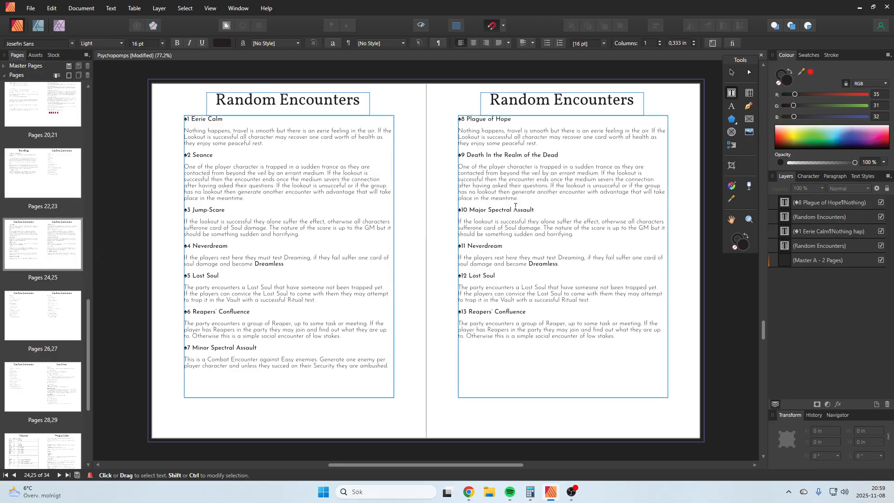
pyautogui.click(38, 195)
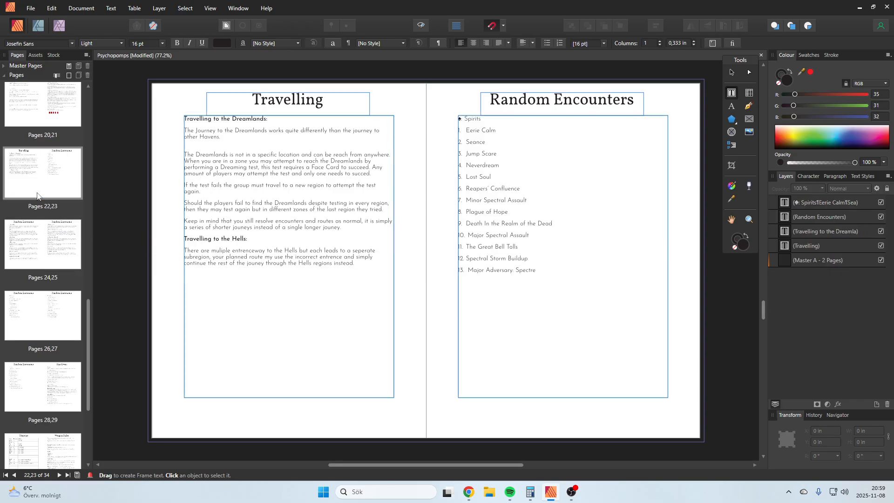
pyautogui.click(48, 236)
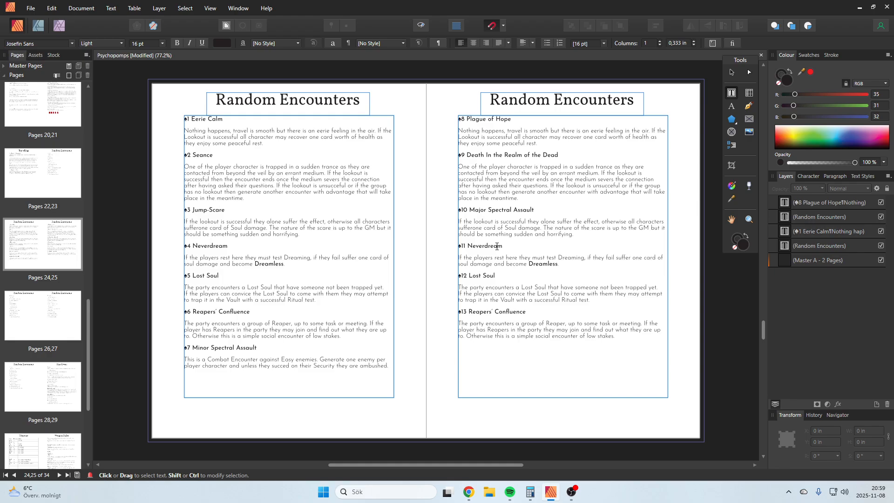
pyautogui.click(54, 196)
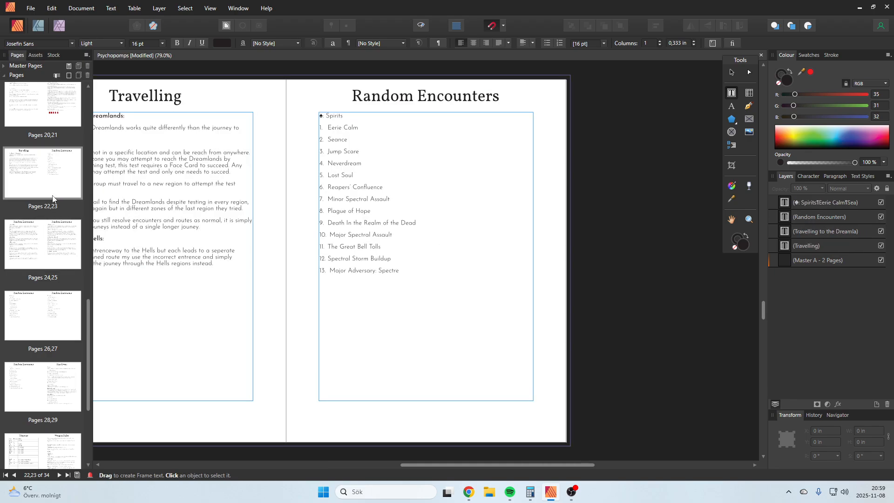
pyautogui.click(30, 247)
pyautogui.moveTo(645, 245); pyautogui.dragTo(609, 246)
pyautogui.write('The Great Bell Tolls')
pyautogui.press('Escape')
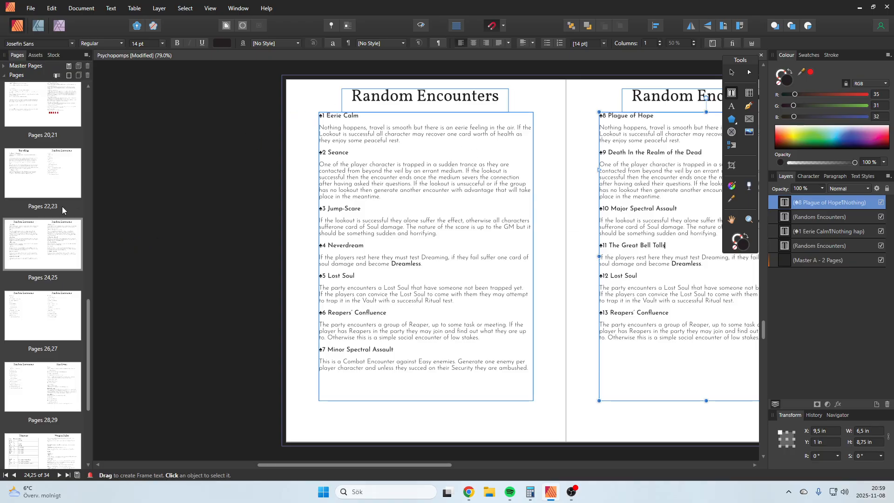
pyautogui.press('Escape')
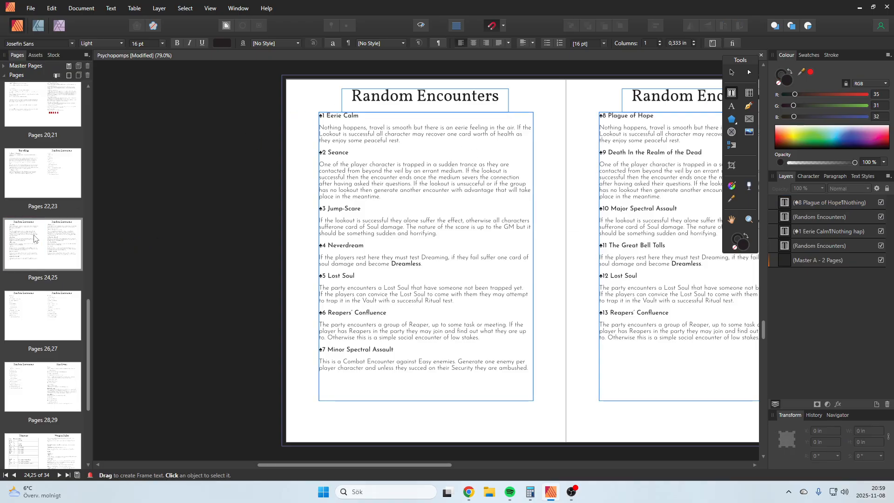
# - Look up entry 12 in the Spirits list and retitle its heading on page 25 as "Spectral Storm Buildup"
pyautogui.click(40, 187)
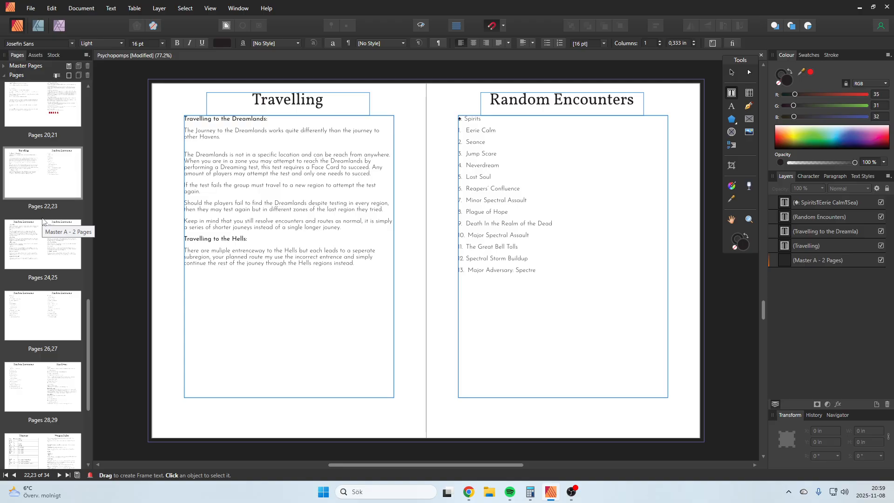
pyautogui.click(42, 222)
pyautogui.moveTo(501, 276); pyautogui.dragTo(469, 277)
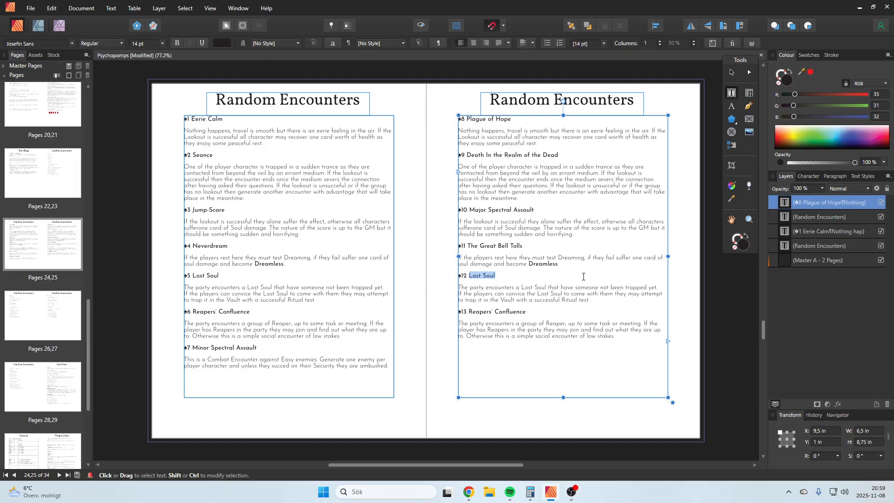
pyautogui.write('Spectral Storm Buildup')
pyautogui.press('Escape')
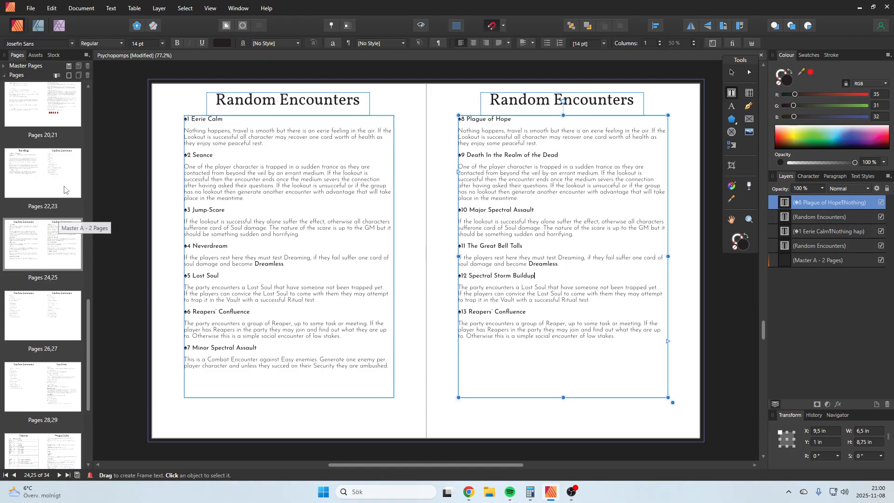
# - Look up entry 13 in the Spirits list and retitle its heading on page 25 as "Major Adversary: Spectre"
pyautogui.click(53, 208)
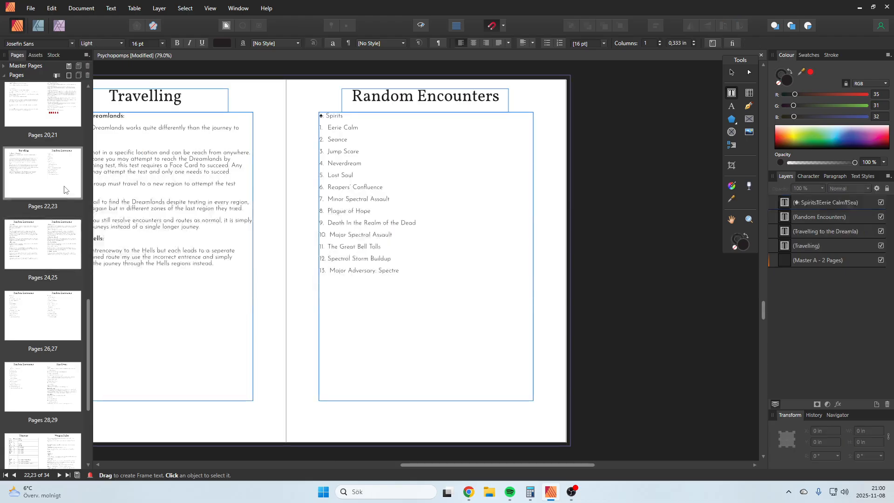
pyautogui.click(51, 237)
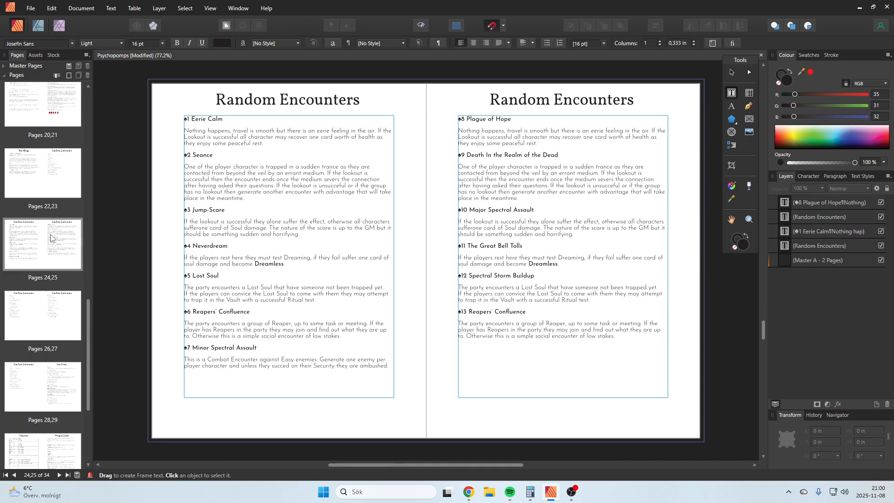
pyautogui.moveTo(531, 310); pyautogui.dragTo(469, 313)
pyautogui.write('Maj')
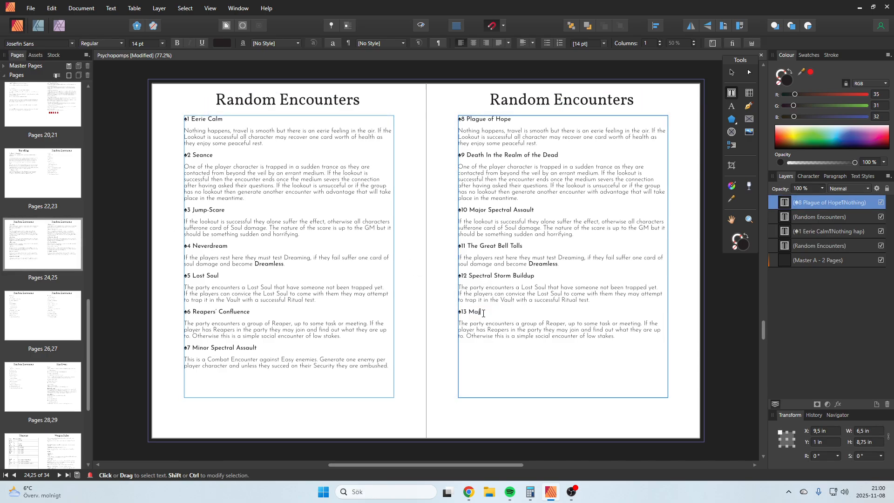
pyautogui.write('or Adversary ')
pyautogui.write(' Spectre')
pyautogui.click(543, 313)
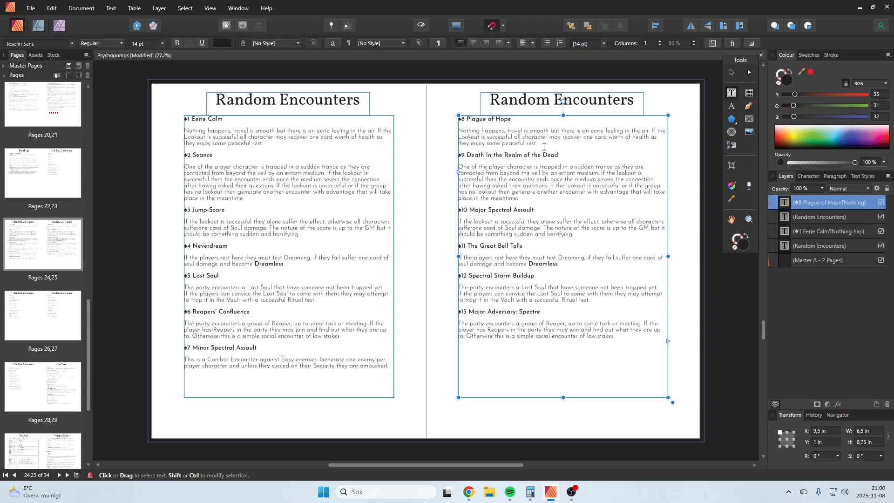
# - Replace the description under Plague of Hope with "You see a large procession"
pyautogui.moveTo(541, 144); pyautogui.dragTo(460, 131)
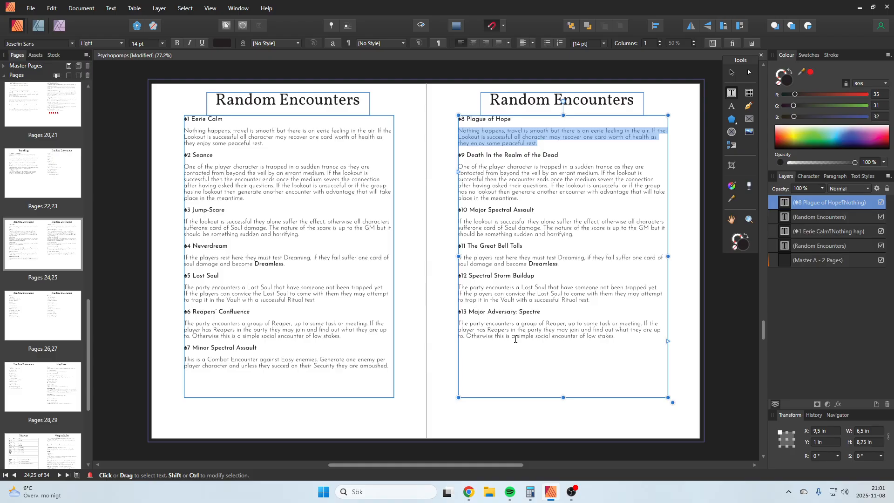
pyautogui.write('You see a large precession')
pyautogui.press('Escape')
pyautogui.hotkey('alt', 'Tab')
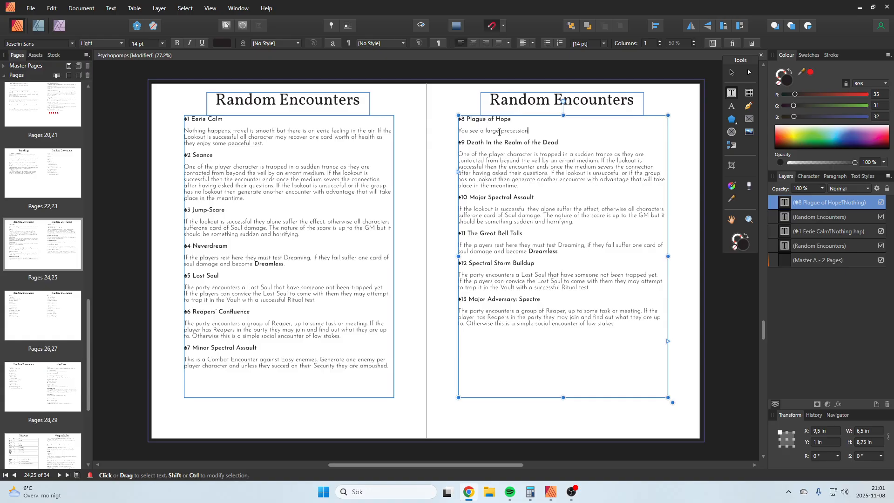
pyautogui.moveTo(510, 131); pyautogui.dragTo(505, 131)
pyautogui.write('oc')
# - Continue the Plague of Hope description with "trapped souls, they are docile and not dangerous but will try to approach the party"
pyautogui.click(568, 132)
pyautogui.write('trapped souls')
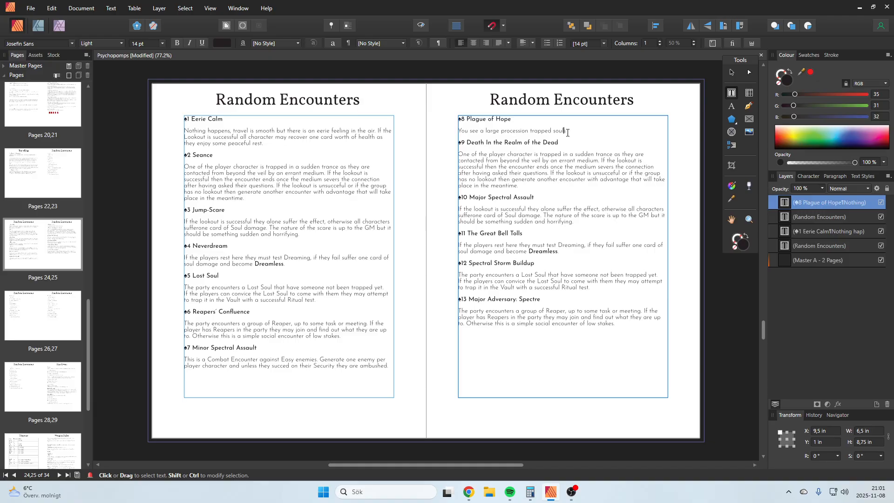
pyautogui.write('. They are docile and not dangerous but will try t')
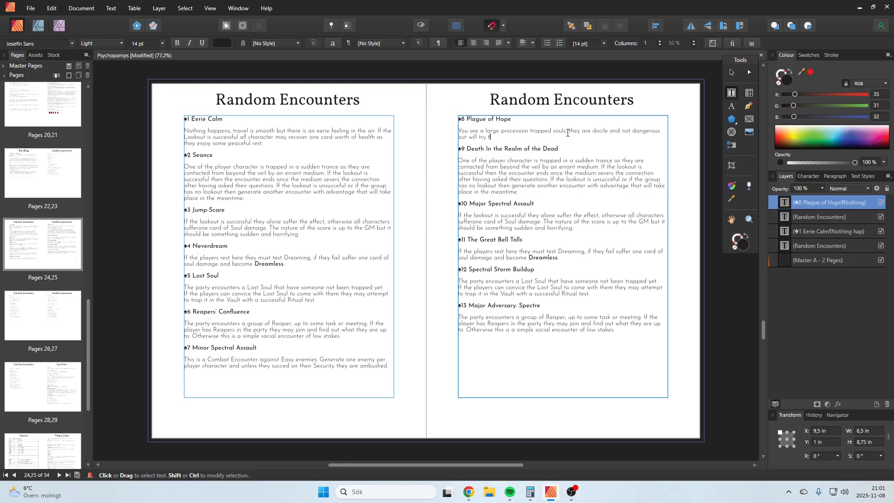
pyautogui.write('o dpproach the party')
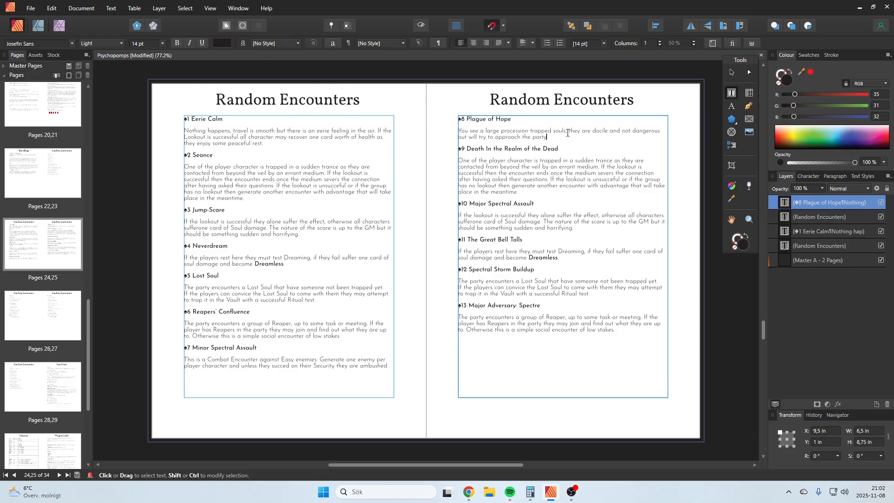
# - Add "They do not speak but will try to reach out for help and will try to" to the Plague of Hope description
pyautogui.write('. They do not speak but will try to reach out t')
pyautogui.write('or help ')
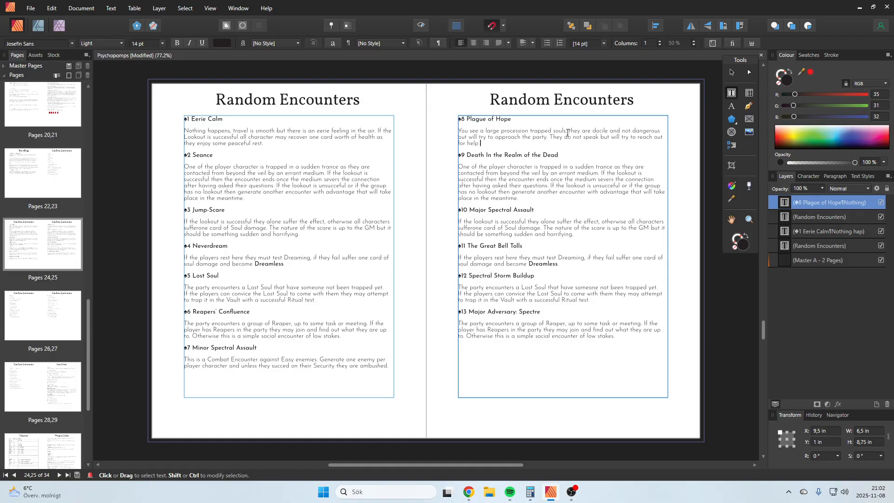
pyautogui.write('and will try to')
pyautogui.write(' take the Vau')
pyautogui.write('lt ')
pyautogui.write('but ')
pyautogui.write('are eas')
pyautogui.write('ily avoided')
pyautogui.press('BackSpace')
pyautogui.press('BackSpace')
pyautogui.press('BackSpace')
pyautogui.press('BackSpace')
pyautogui.press('BackSpace')
pyautogui.press('BackSpace')
pyautogui.press('BackSpace')
pyautogui.press('BackSpace')
pyautogui.press('BackSpace')
pyautogui.press('BackSpace')
pyautogui.press('BackSpace')
pyautogui.press('BackSpace')
pyautogui.press('BackSpace')
pyautogui.press('BackSpace')
pyautogui.press('BackSpace')
pyautogui.press('BackSpace')
pyautogui.press('BackSpace')
pyautogui.press('BackSpace')
pyautogui.press('BackSpace')
pyautogui.press('BackSpace')
pyautogui.press('BackSpace')
pyautogui.press('BackSpace')
pyautogui.press('BackSpace')
pyautogui.press('BackSpace')
pyautogui.press('BackSpace')
pyautogui.press('BackSpace')
pyautogui.press('BackSpace')
pyautogui.press('BackSpace')
pyautogui.press('BackSpace')
# - Finish the current sentence with "touch the vault." and start another with "Staying longer than moments in the precence"
pyautogui.write('touch the vault.')
pyautogui.write('Stayiu')
pyautogui.press('BackSpace')
pyautogui.write('ng longer than moments in the pred')
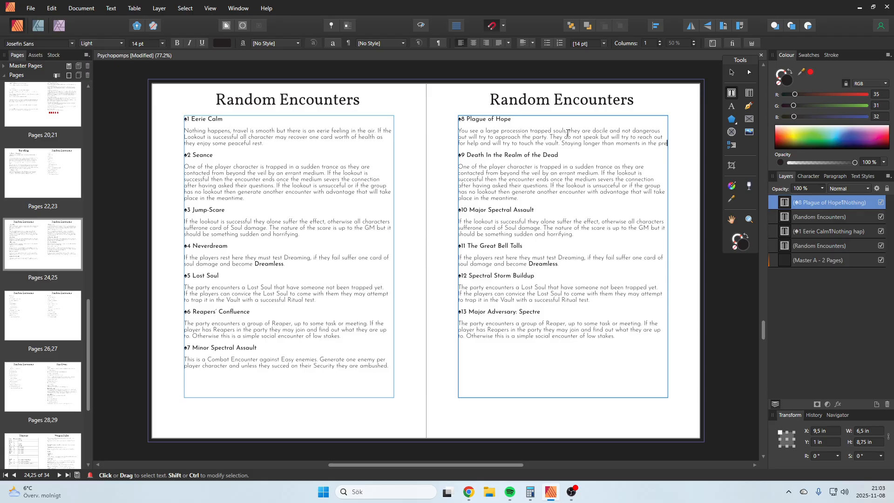
pyautogui.press('BackSpace')
pyautogui.write('d')
pyautogui.write('ence ')
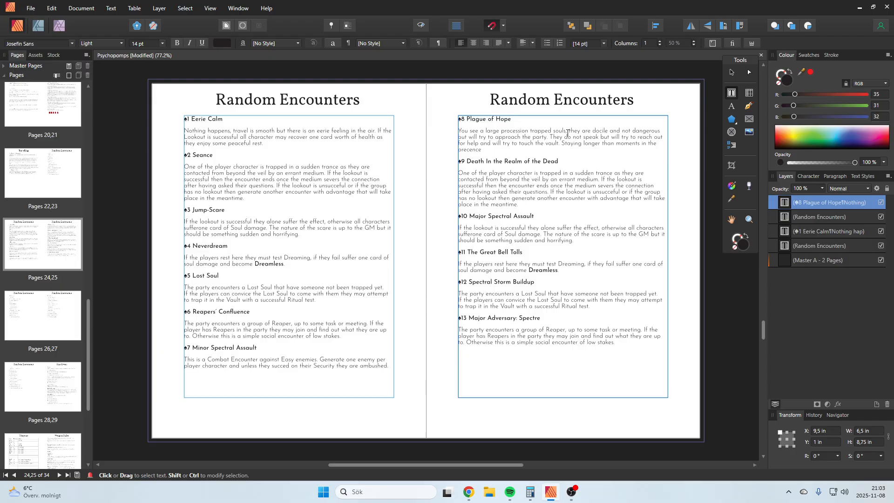
# - Complete the Plague of Hope sentence with "will cause the player to suffer one card of soul damage"
pyautogui.write('will cause the player to suffer one card of soul damge')
pyautogui.press('BackSpace')
pyautogui.press('BackSpace')
pyautogui.press('BackSpace')
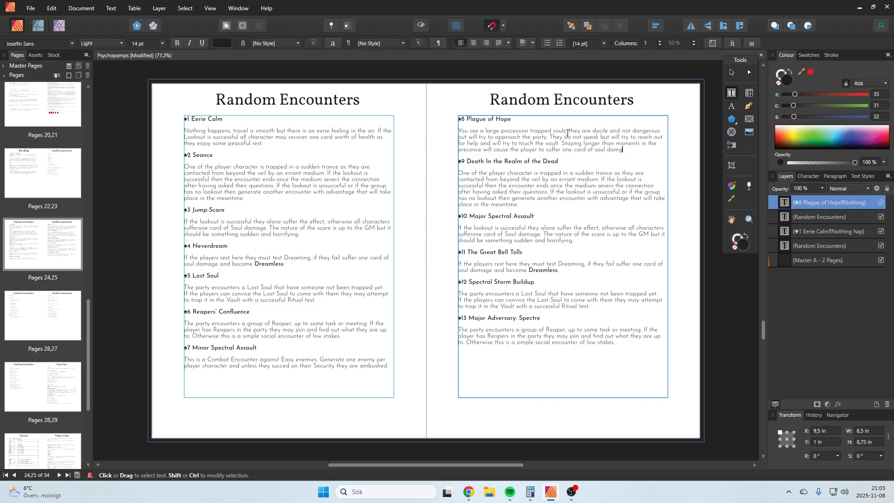
pyautogui.write('mage')
pyautogui.press('Escape')
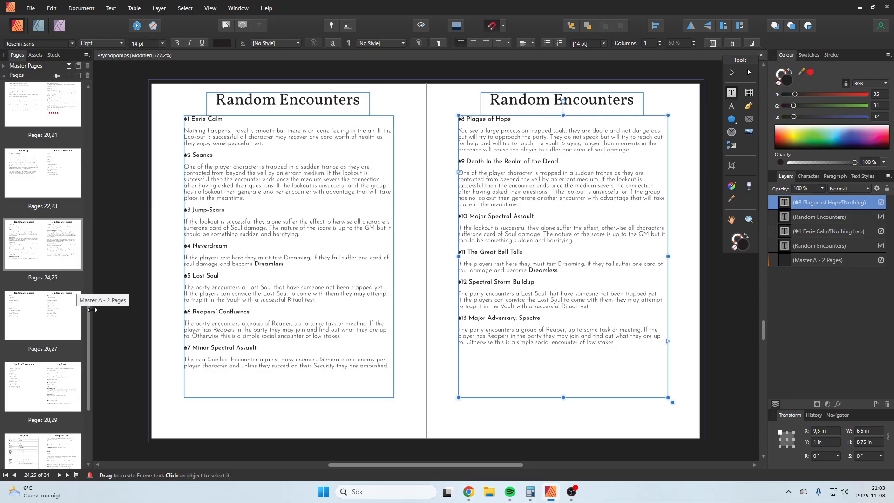
# - Look through the character class pages and examine the Skills list on the Character Creation page
pyautogui.scroll(8, 95, 211)
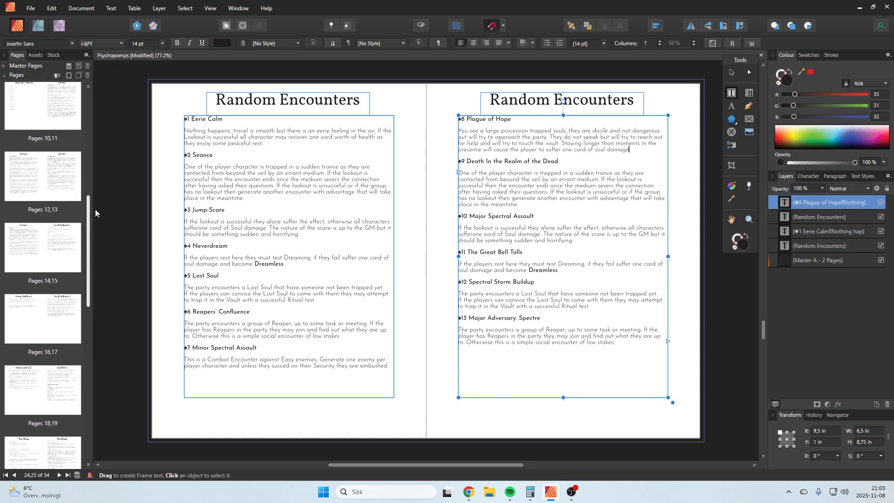
pyautogui.scroll(4, 95, 209)
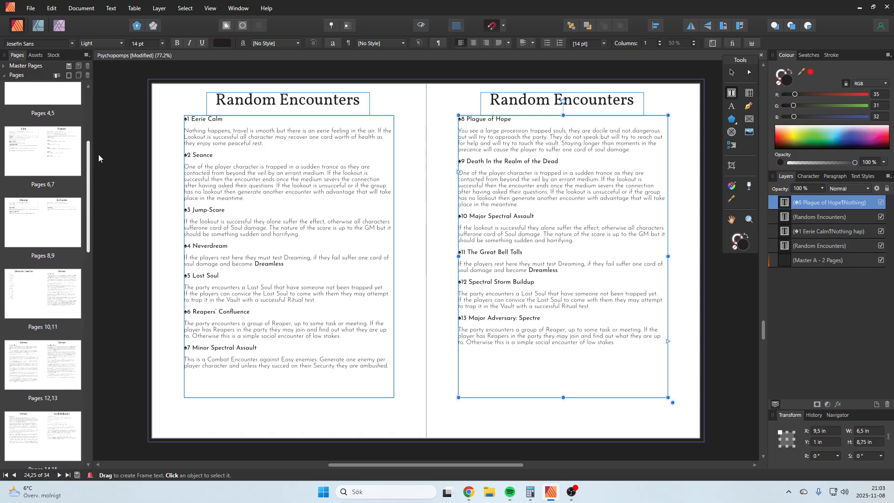
pyautogui.click(68, 171)
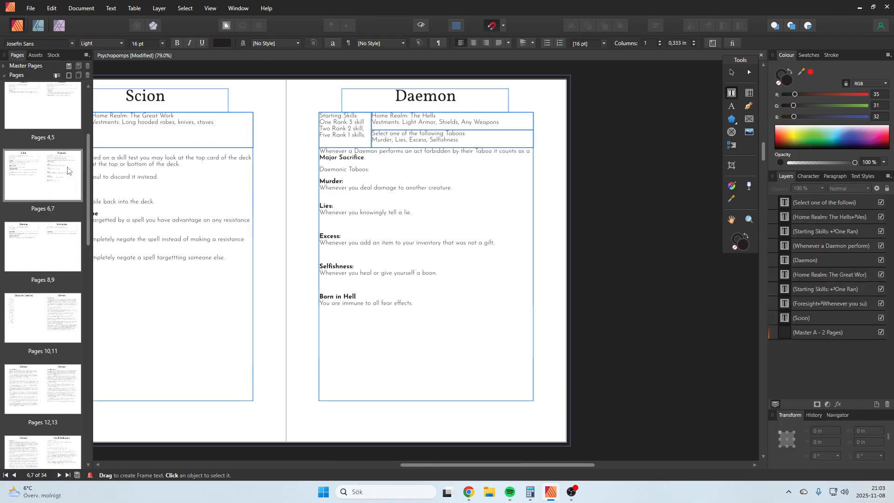
pyautogui.click(66, 240)
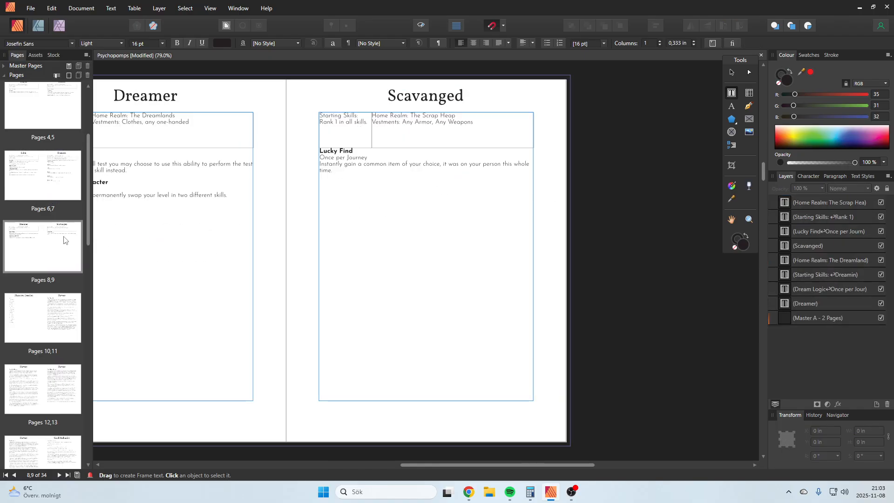
pyautogui.click(63, 139)
pyautogui.scroll(-4, 80, 288)
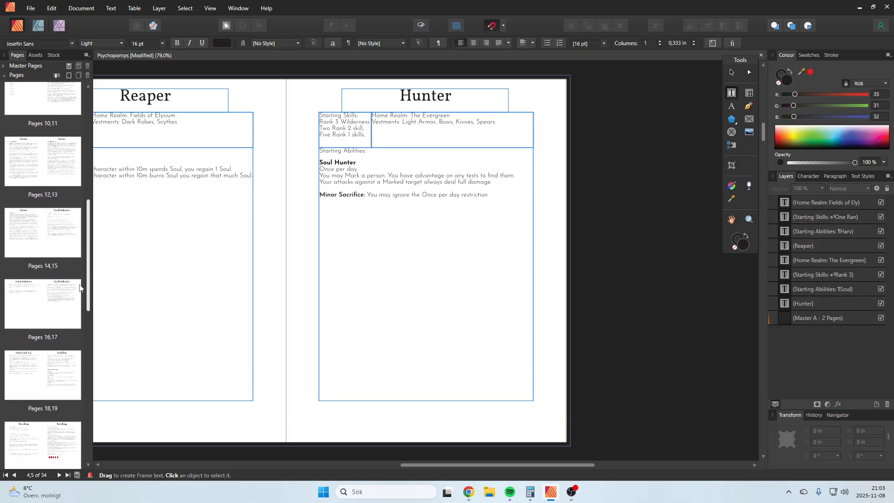
pyautogui.click(52, 231)
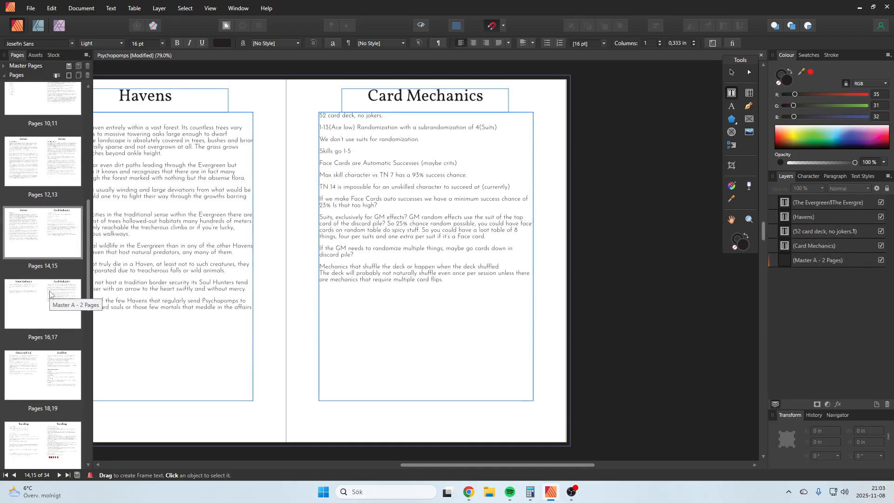
pyautogui.click(39, 168)
pyautogui.click(39, 114)
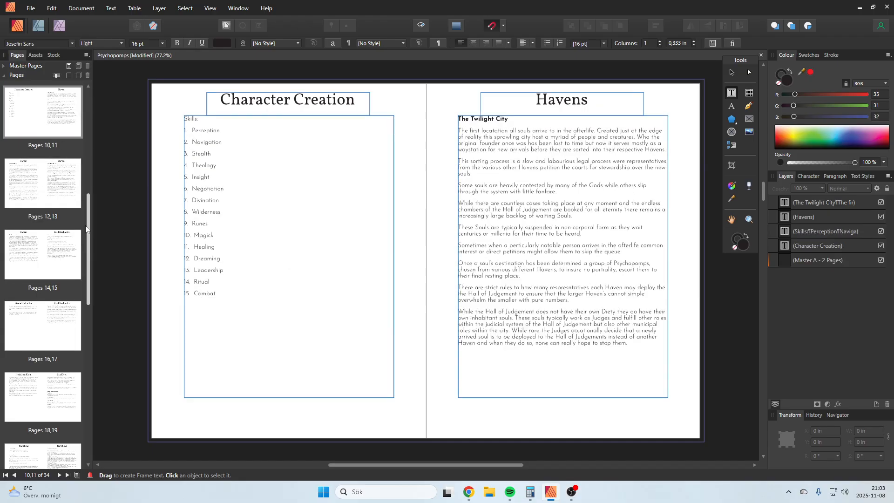
pyautogui.moveTo(90, 272)
pyautogui.mouseDown()
pyautogui.moveTo(99, 167)
pyautogui.moveTo(88, 255)
pyautogui.mouseUp()
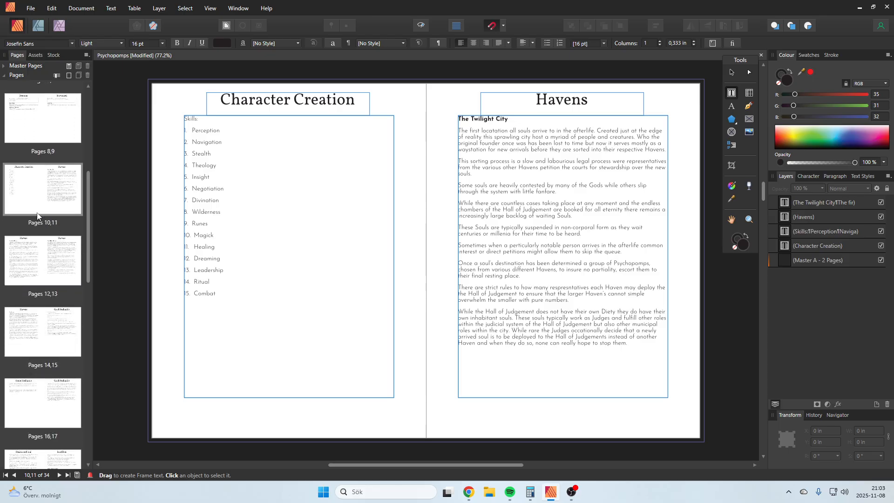
pyautogui.doubleClick(20, 199)
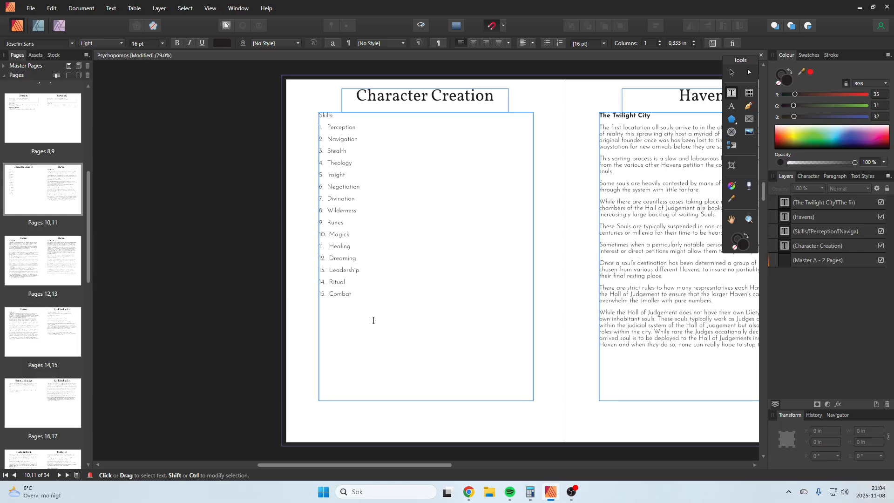
# - Check the Travelling, Health and Soul, Sacrifices and Card Mechanics pages, and revisit the Skills list on page 10
pyautogui.moveTo(89, 258); pyautogui.dragTo(88, 383)
pyautogui.click(37, 183)
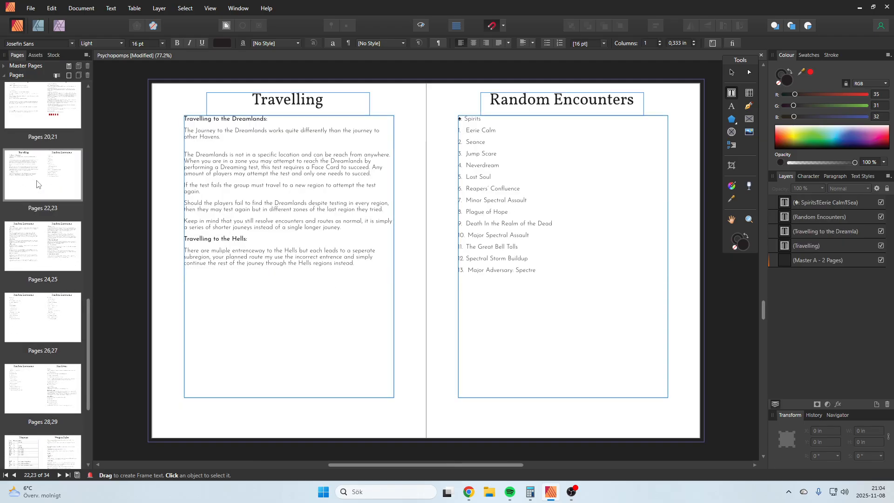
pyautogui.moveTo(90, 315); pyautogui.dragTo(89, 247)
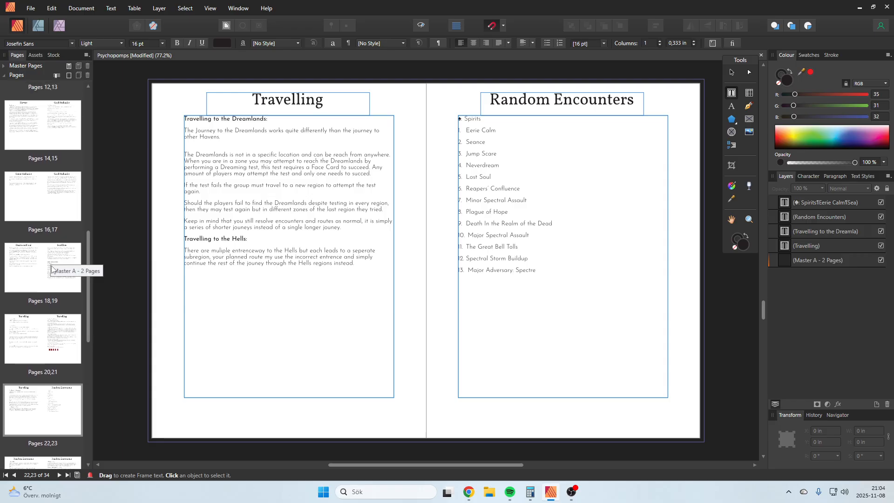
pyautogui.click(44, 262)
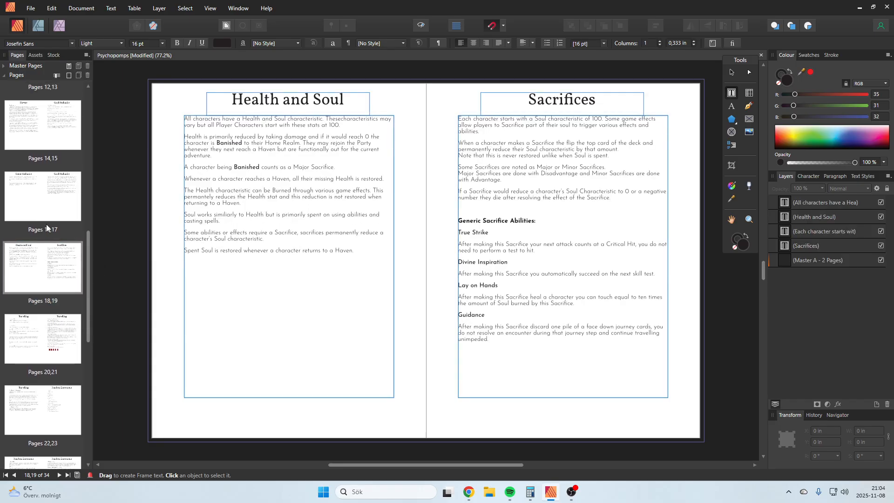
pyautogui.click(46, 194)
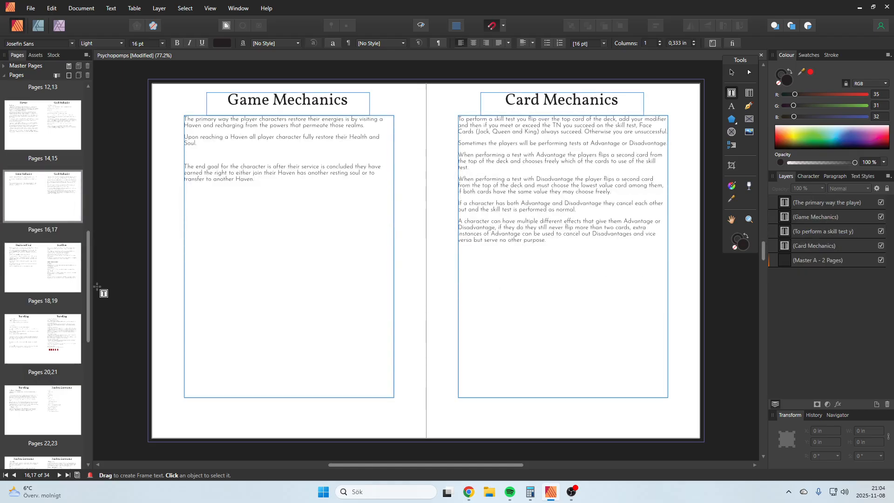
pyautogui.click(52, 148)
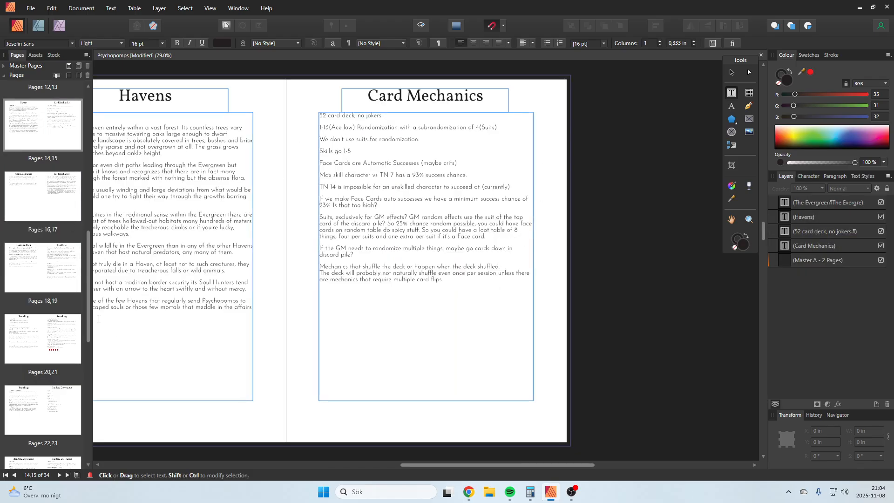
pyautogui.scroll(4, 47, 209)
pyautogui.click(48, 209)
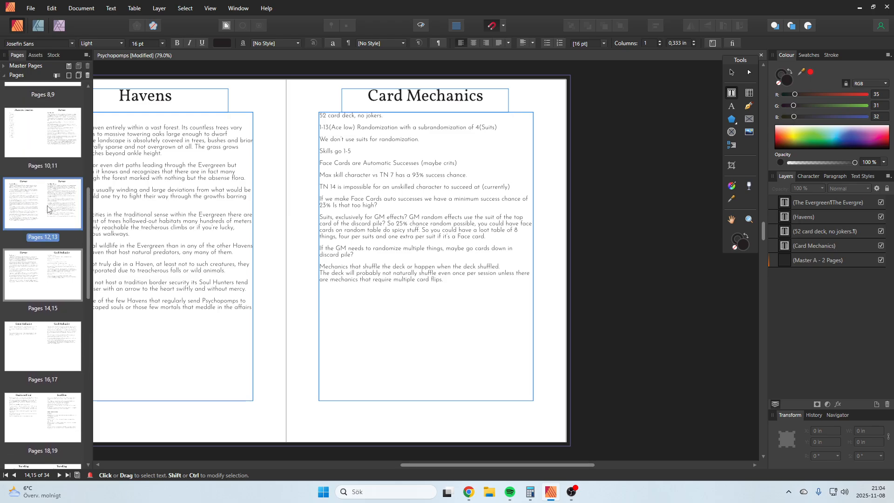
pyautogui.click(51, 142)
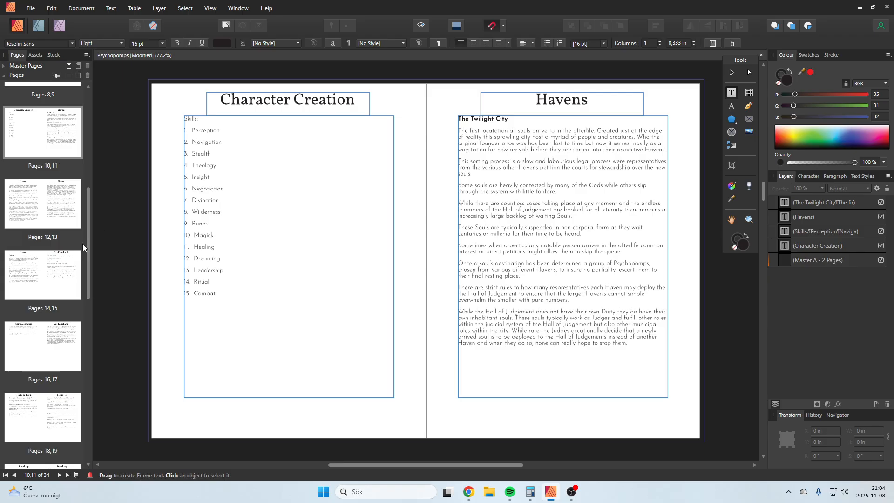
pyautogui.scroll(-5, 84, 323)
pyautogui.scroll(-2, 84, 326)
# - Back on page 25, end the Plague of Hope paragraph with a full stop and begin a new paragraph with "Additionally"
pyautogui.click(44, 287)
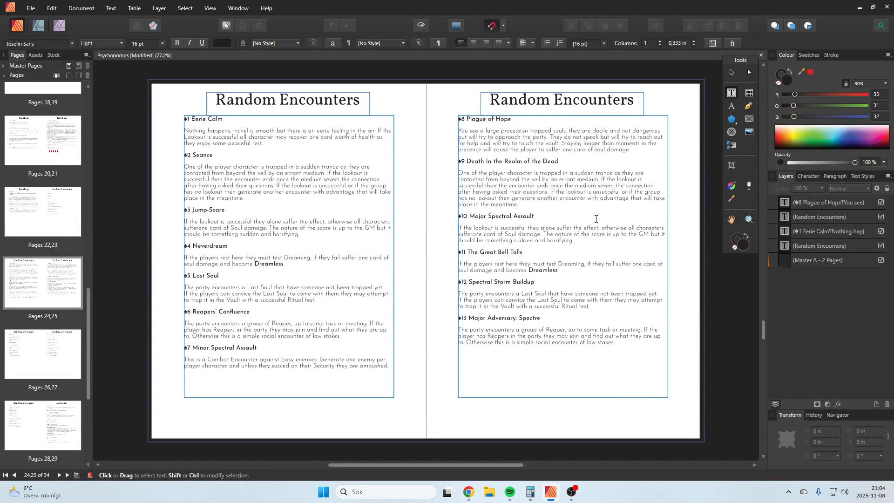
pyautogui.click(646, 154)
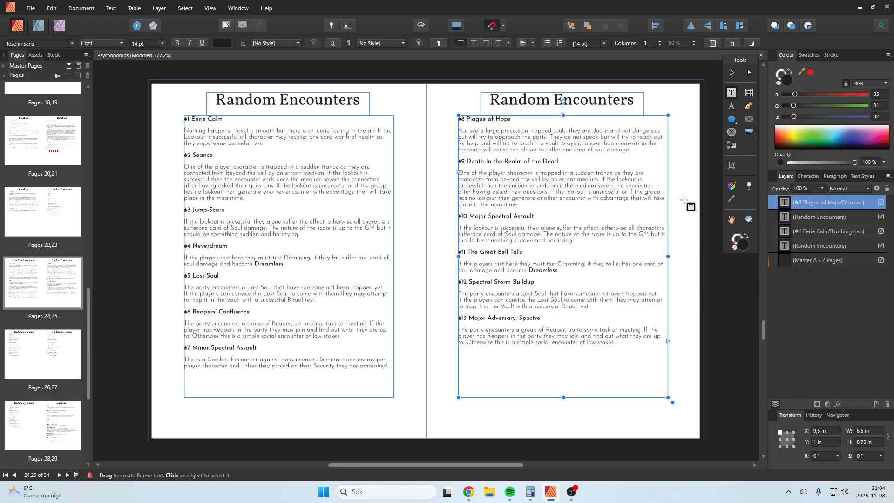
pyautogui.write('.')
pyautogui.press('Escape')
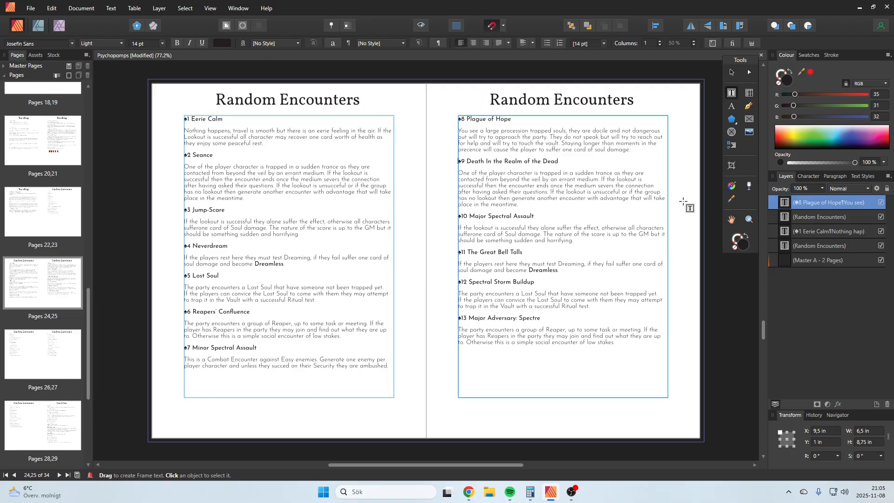
pyautogui.press('Return')
pyautogui.write('Additionally')
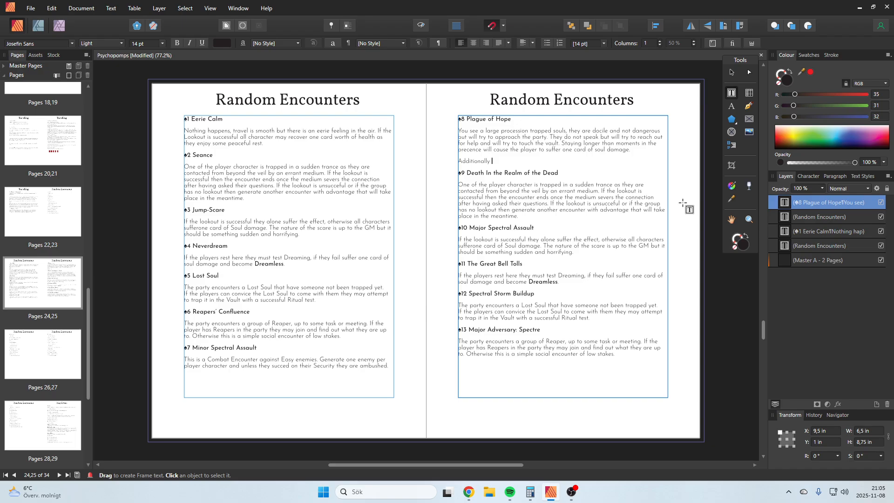
pyautogui.write('every')
pyautogui.press('BackSpace')
pyautogui.press('BackSpace')
pyautogui.press('BackSpace')
pyautogui.press('BackSpace')
pyautogui.press('BackSpace')
pyautogui.press('BackSpace')
pyautogui.write('for')
pyautogui.press('BackSpace')
pyautogui.press('BackSpace')
pyautogui.press('BackSpace')
# - Continue the new Plague of Hope paragraph with "during every other encounter during this Journey the all characters must"
pyautogui.write('during ')
pyautogui.write('every othe')
pyautogui.write('r c')
pyautogui.write('ncounter ')
pyautogui.write('during th')
pyautogui.write('is Journ')
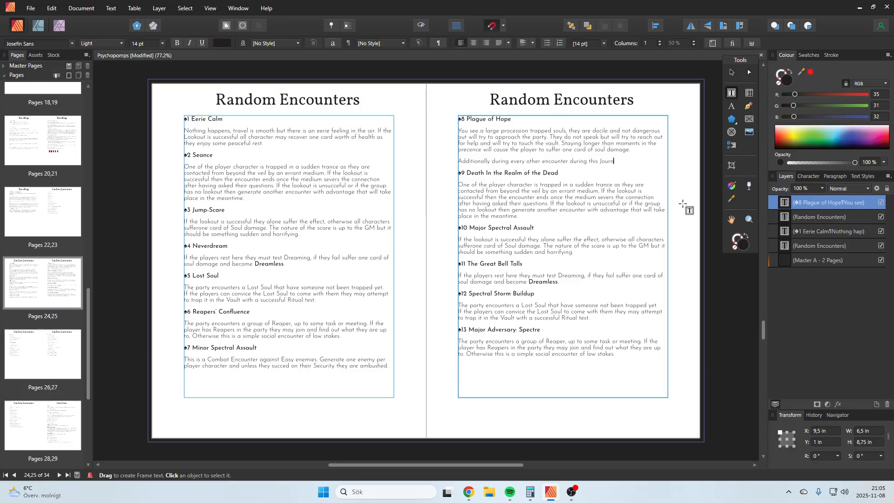
pyautogui.write('ey the all characters must s')
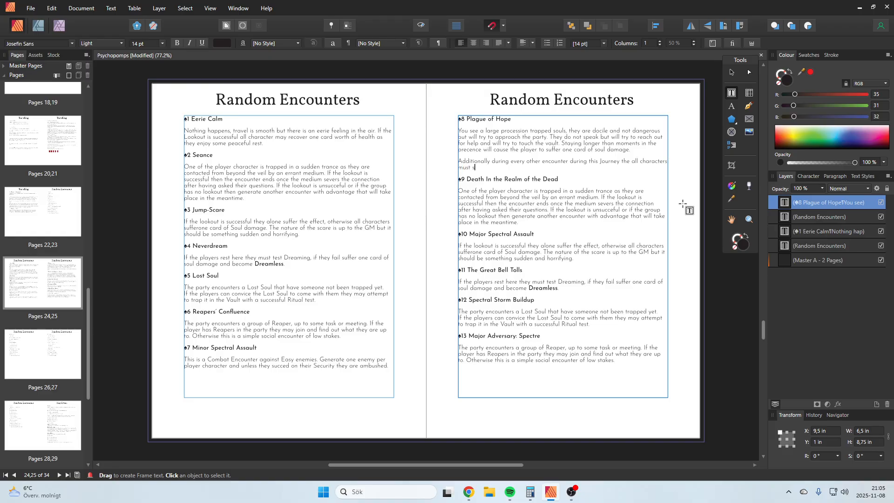
# - Complete the sentence with "succeed on a Healing test or suffer another card of soul damage."
pyautogui.write('ucceed on ')
pyautogui.write('a Healing ')
pyautogui.write('T')
pyautogui.write('test or suffer')
pyautogui.write(' an')
pyautogui.write('other ')
pyautogui.write('card of')
pyautogui.write(' soul damage. ')
# - Add the closing sentence "This effect only goes away if all character succeed on the Healing test" to Plague of Hope
pyautogui.write('Th')
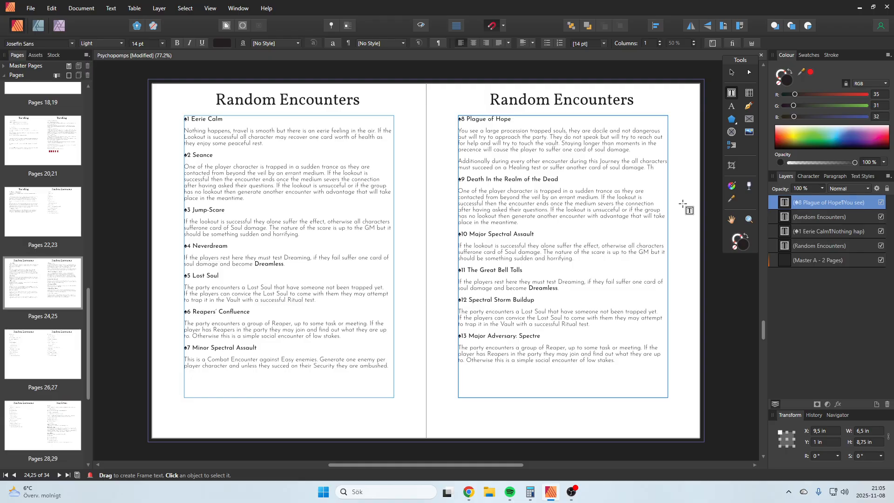
pyautogui.write('is effet only')
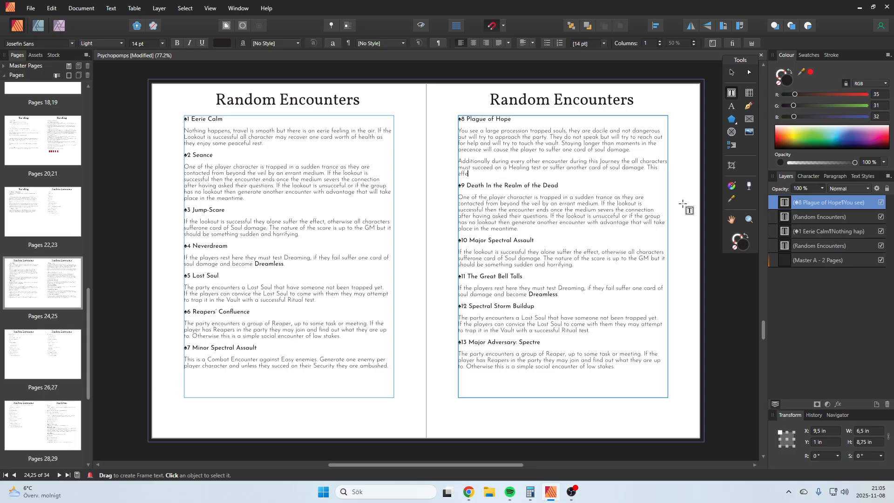
pyautogui.press('BackSpace')
pyautogui.press('BackSpace')
pyautogui.press('BackSpace')
pyautogui.press('BackSpace')
pyautogui.write('ct only goes away if all character succeed on the')
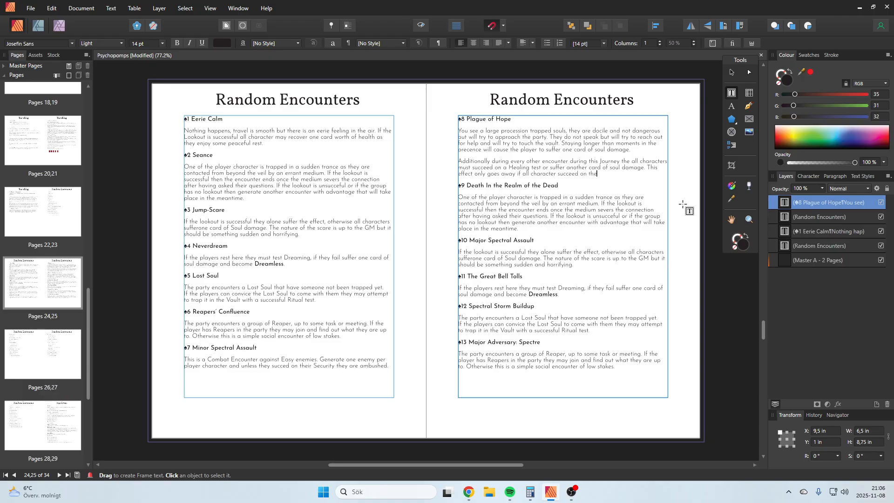
pyautogui.write(' healing test')
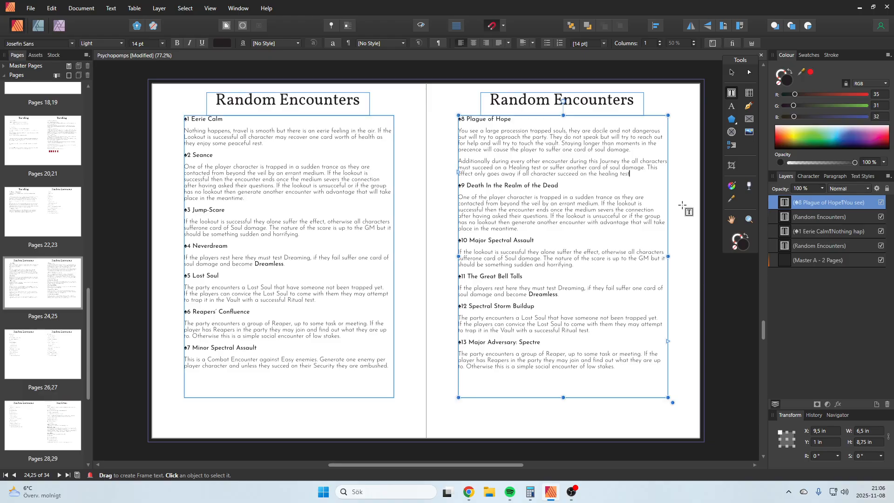
pyautogui.press('BackSpace')
pyautogui.write('H')
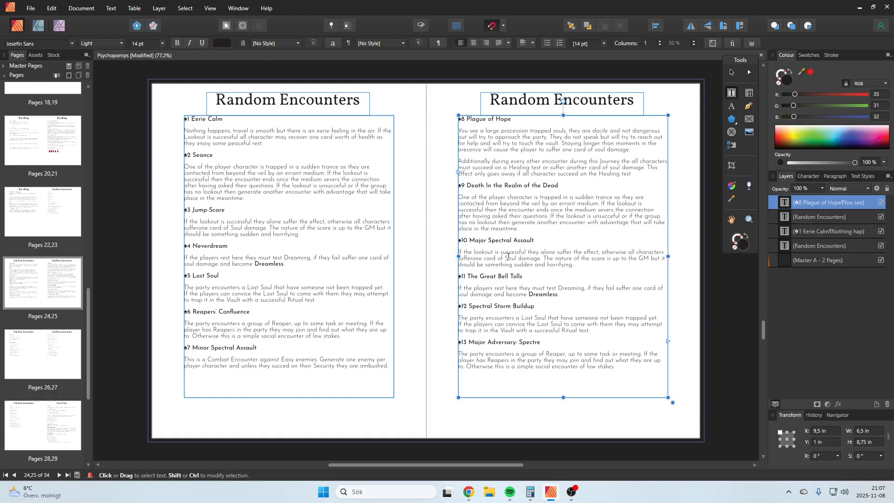
# - Replace the Death In the Realm of the Dead text with "The group finds the mangled corpses of another group of Psychopomps and tracks"
pyautogui.moveTo(532, 228); pyautogui.dragTo(436, 198)
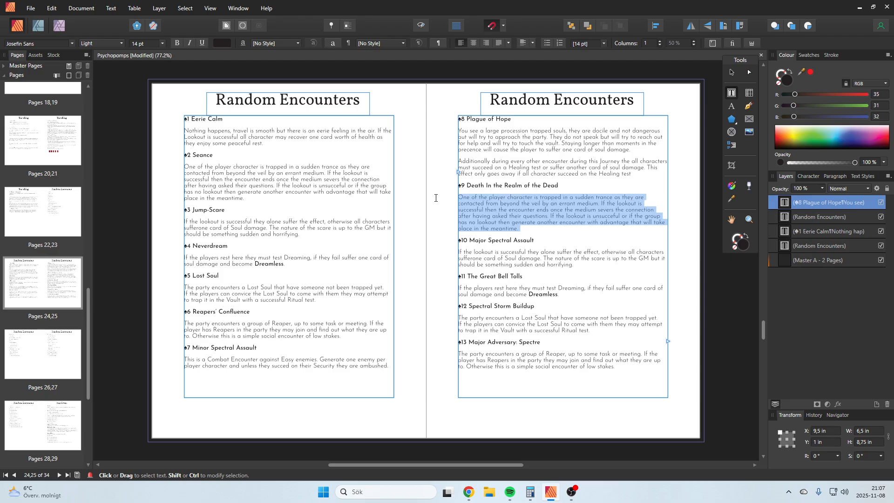
pyautogui.write('The grou')
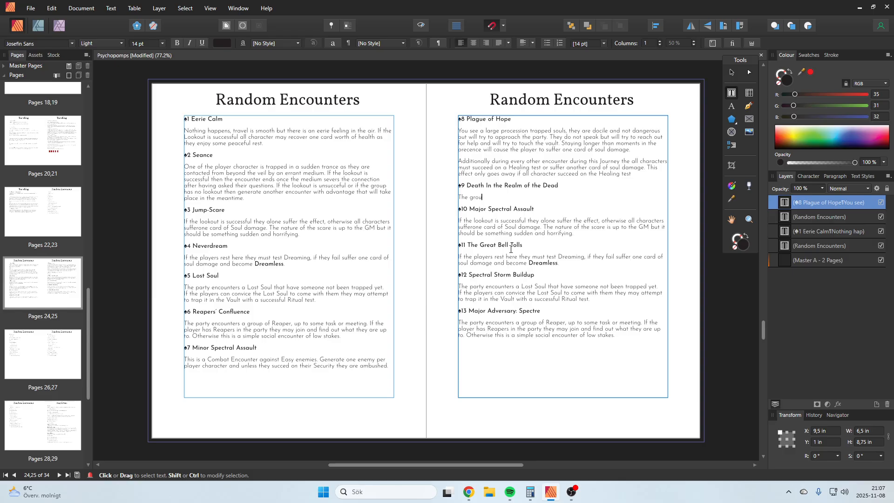
pyautogui.write('p finds the mangled corpses of another group of ')
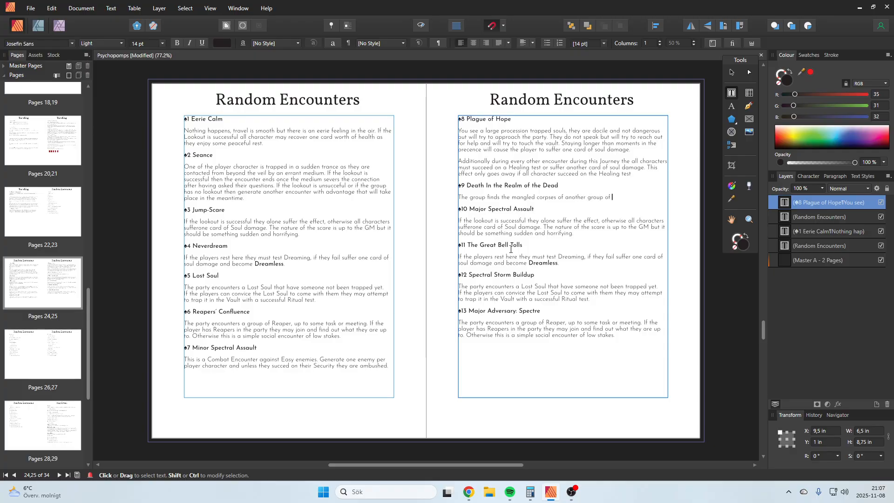
pyautogui.write('Psychopomps')
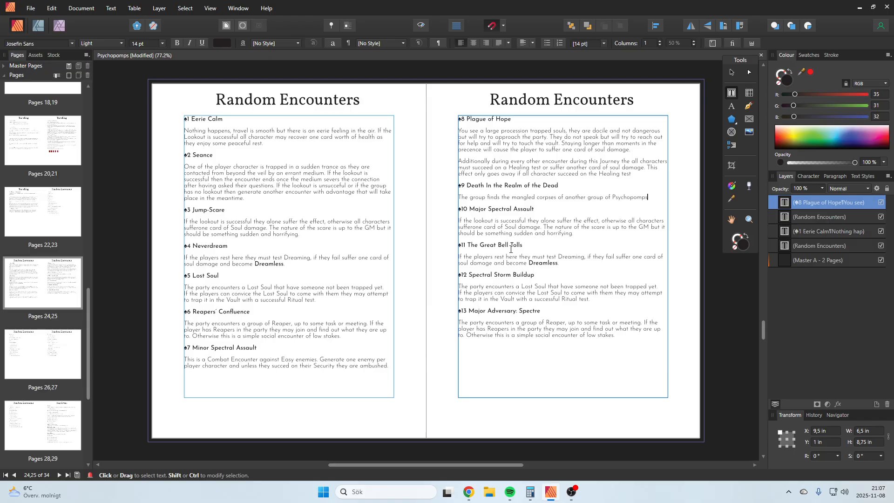
pyautogui.write(' and tracks ')
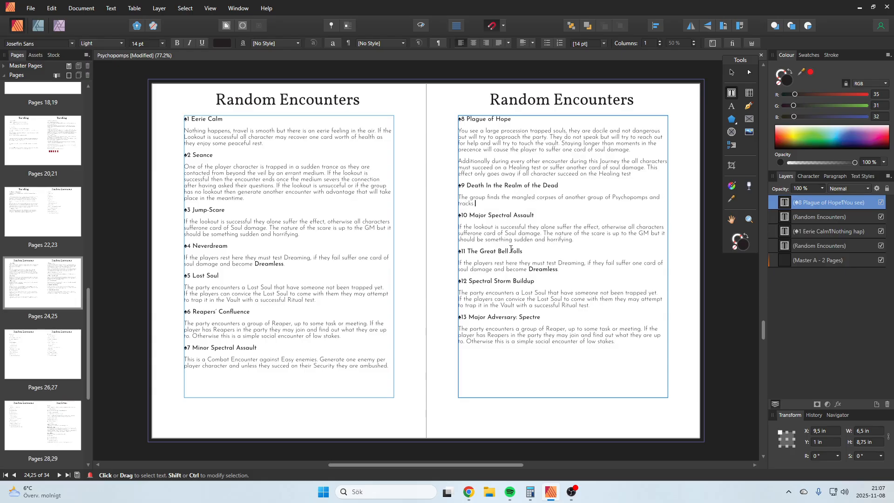
# - Continue the entry 9 description with "to follow. If they do they encounter a Hard Enemy, but wounded with half health remaining. If they"
pyautogui.write('to follow. If t hey')
pyautogui.press('BackSpace')
pyautogui.press('BackSpace')
pyautogui.press('BackSpace')
pyautogui.write('hey do')
pyautogui.write(' they enc')
pyautogui.write('on')
pyautogui.write('unt')
pyautogui.write('er a ')
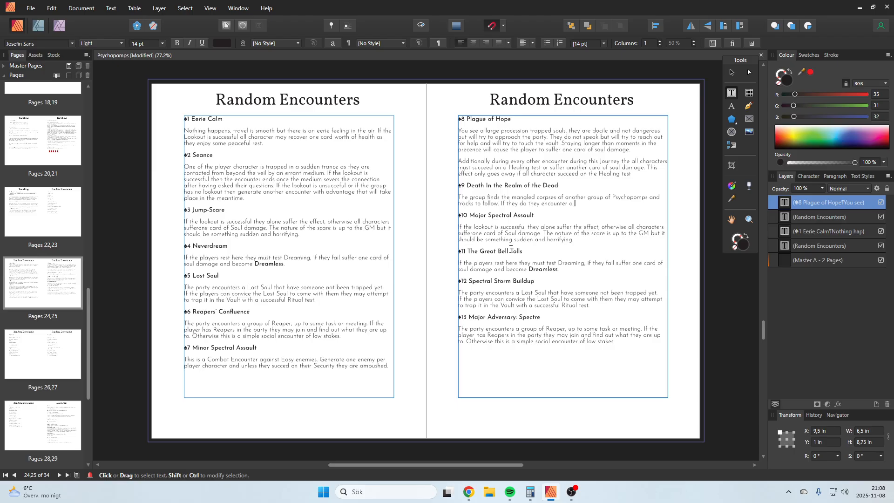
pyautogui.write('Hard Enemy')
pyautogui.write(', but wounded with half heal')
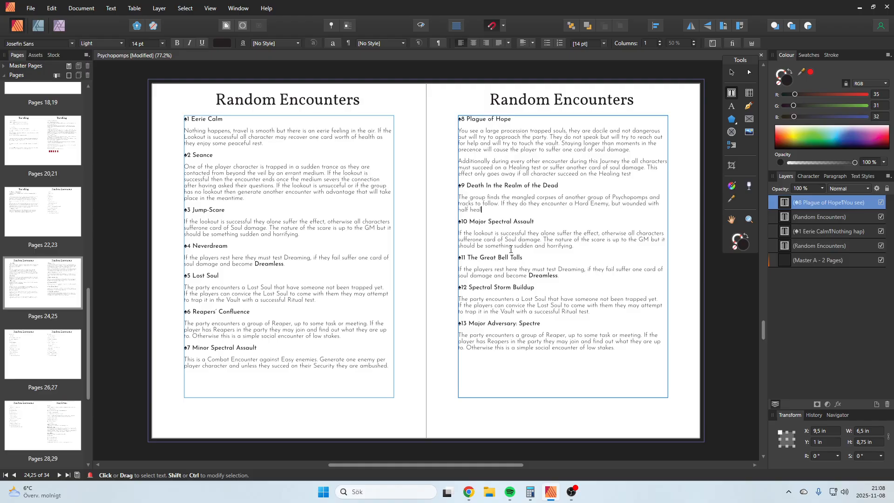
pyautogui.write('th remaining. If they s')
pyautogui.press('BackSpace')
# - Finish the entry 9 description with "choose to fight and defeat them they find a second, intact, or damaged Soul Vault."
pyautogui.write('choose to figf')
pyautogui.press('BackSpace')
pyautogui.write('ht and de')
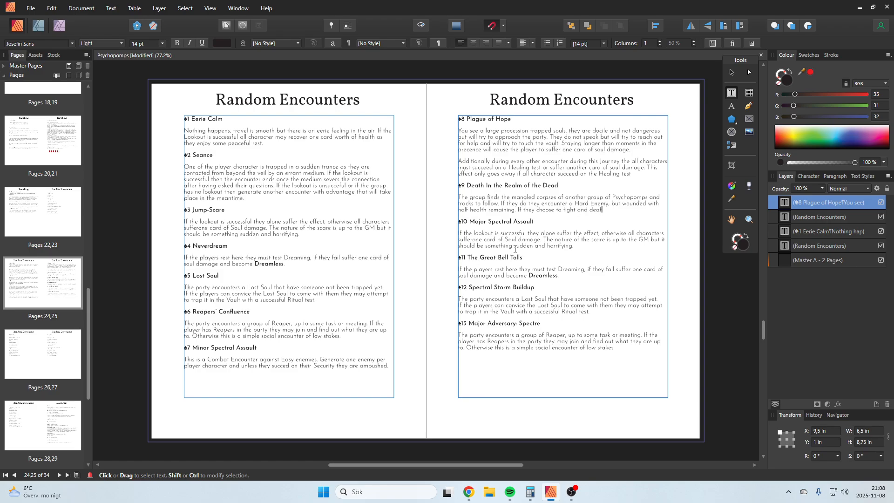
pyautogui.write('feat them t')
pyautogui.write('hey find ')
pyautogui.write('a second ')
pyautogui.write(' intoct')
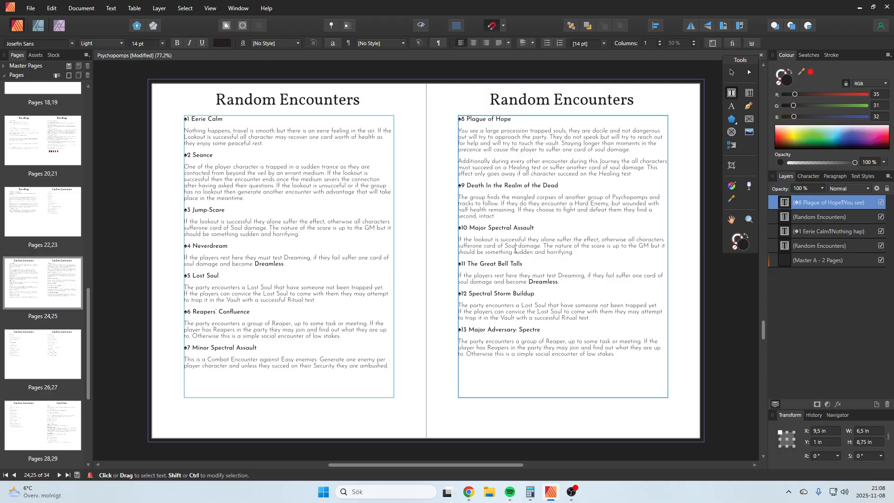
pyautogui.write(', or damga')
pyautogui.press('BackSpace')
pyautogui.press('BackSpace')
pyautogui.write('ged ')
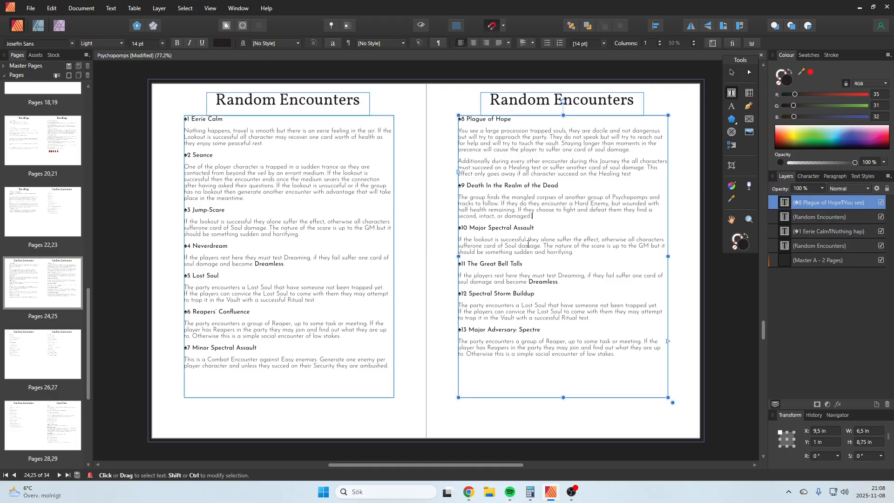
pyautogui.write('Soul Vault.')
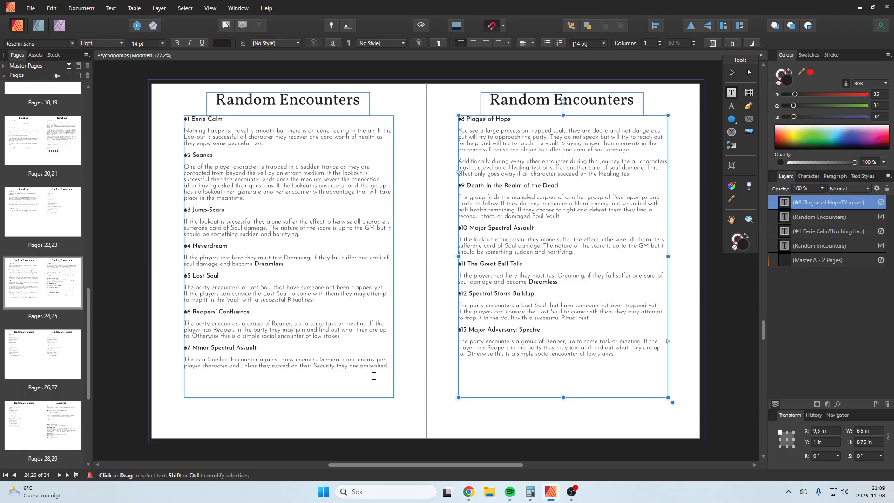
# - Replace the Major Spectral Assault description with a copy of the Minor Spectral Assault text, changing the enemies from Easy to Medium
pyautogui.moveTo(387, 366); pyautogui.dragTo(191, 358)
pyautogui.hotkey('ctrl', 'c')
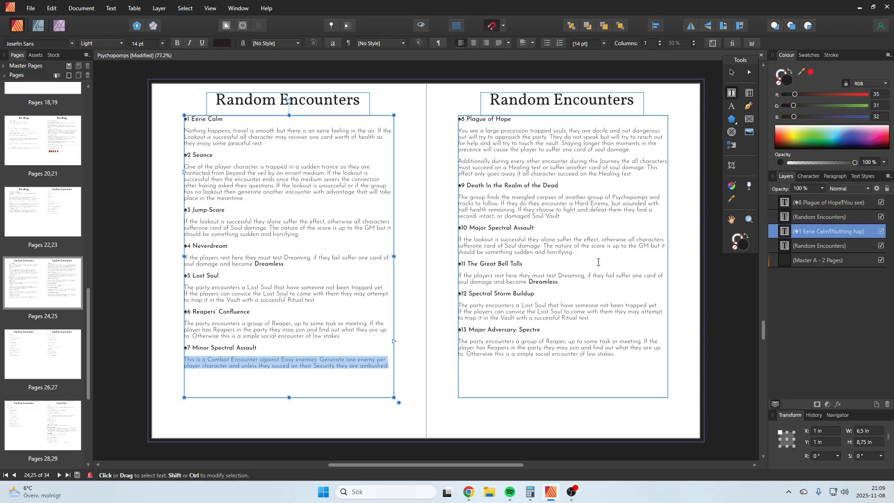
pyautogui.moveTo(591, 254); pyautogui.dragTo(454, 238)
pyautogui.hotkey('ctrl', 'v')
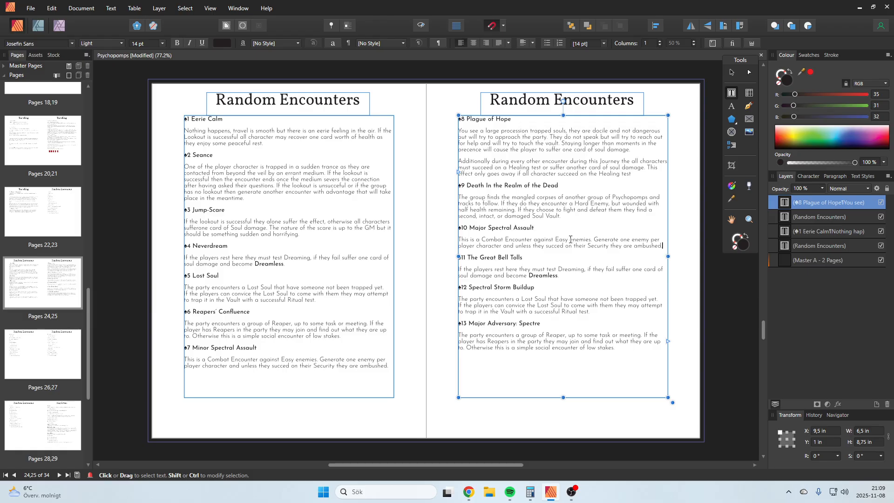
pyautogui.doubleClick(563, 239)
pyautogui.write('M')
pyautogui.write('edium')
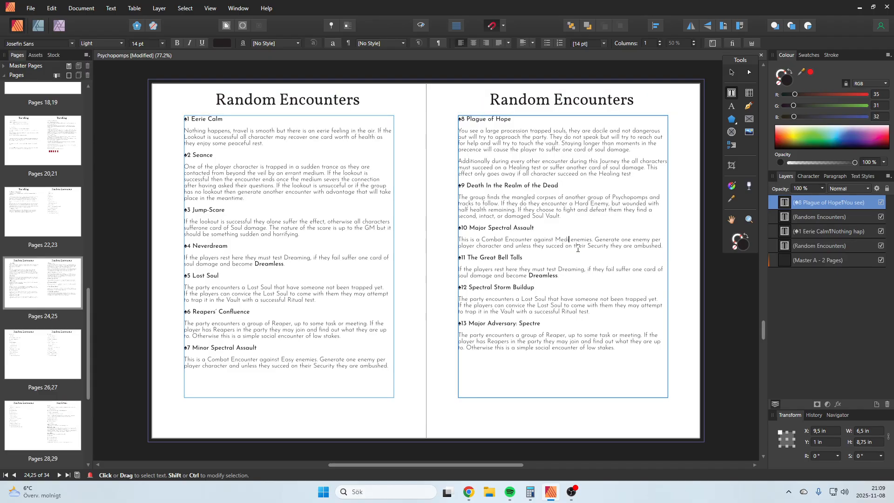
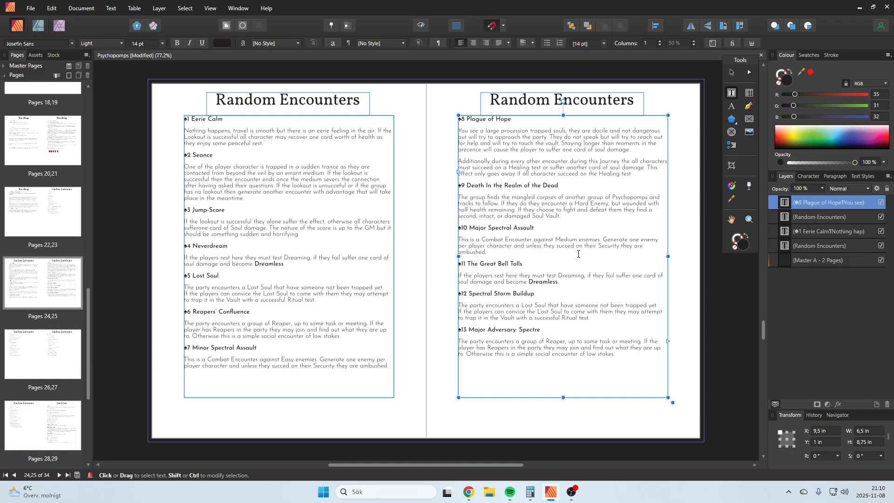
# - Replace the Great Bell Tolls description with "The Great Bell of Death Tolls from a nearby tower. All players suffer"
pyautogui.moveTo(562, 284); pyautogui.dragTo(459, 275)
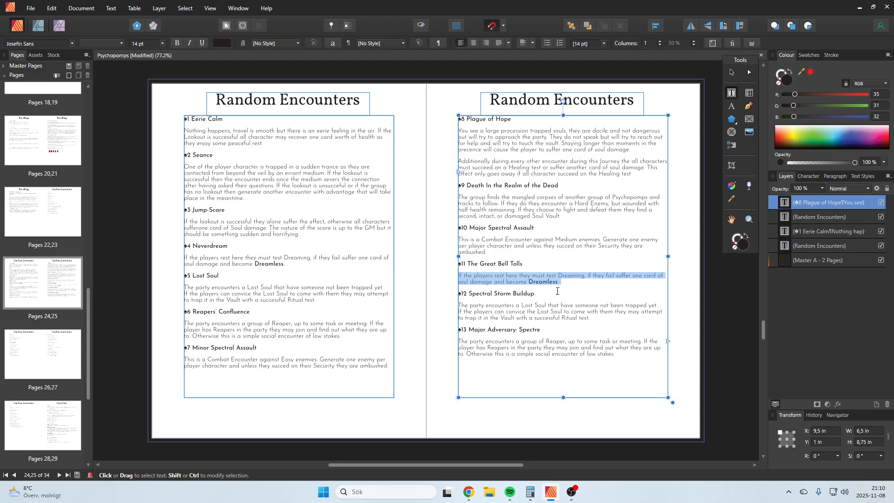
pyautogui.write('The ')
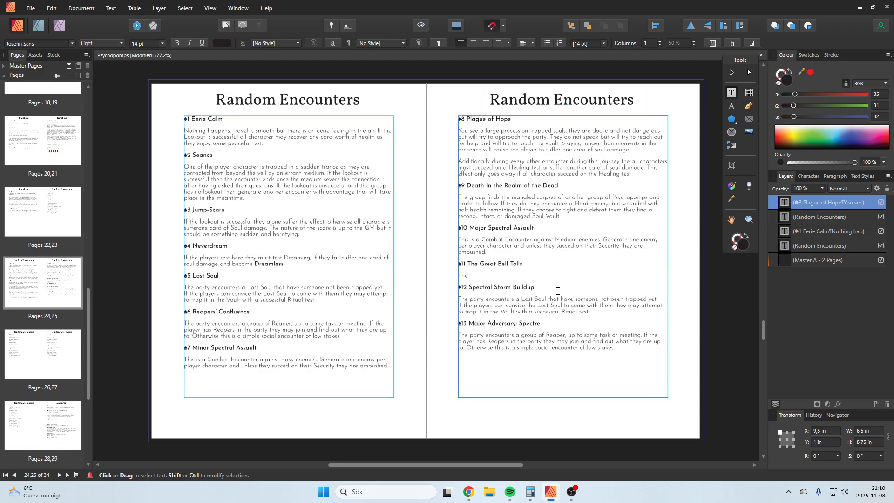
pyautogui.write('Great Bell of Death Tolls a')
pyautogui.write('from a nearby tower')
pyautogui.write('. All players suffer')
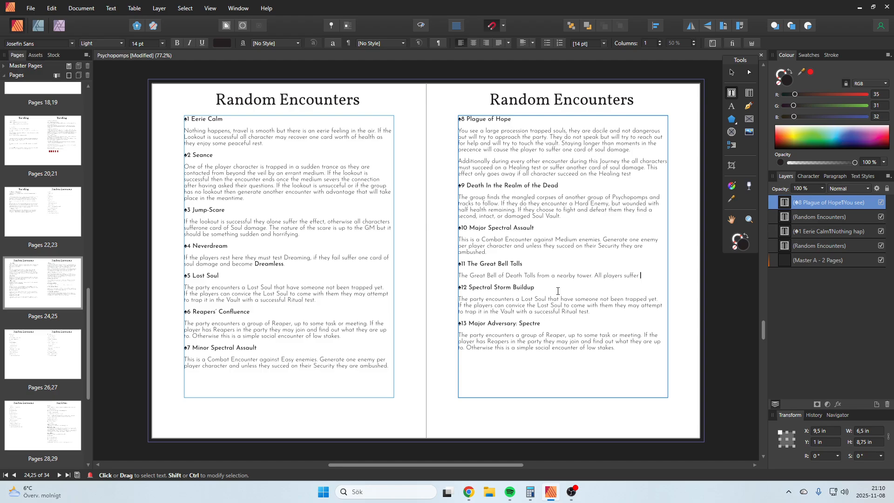
pyautogui.write(' three')
pyautogui.press('BackSpace')
pyautogui.press('BackSpace')
pyautogui.press('BackSpace')
pyautogui.press('BackSpace')
pyautogui.press('BackSpace')
pyautogui.press('BackSpace')
pyautogui.write('one')
pyautogui.press('BackSpace')
pyautogui.press('BackSpace')
pyautogui.press('BackSpace')
pyautogui.press('BackSpace')
# - Complete the Great Bell Tolls sentence with "Health damage at Disadvantage."
pyautogui.write('Health damage')
pyautogui.write(' ot Disadvant')
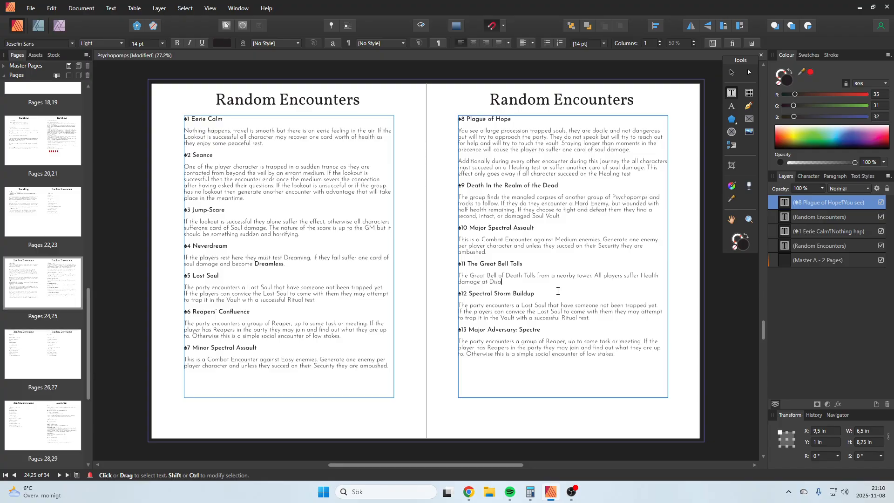
pyautogui.write('age.')
pyautogui.write('The Se')
pyautogui.press('BackSpace')
pyautogui.press('BackSpace')
pyautogui.press('BackSpace')
pyautogui.press('BackSpace')
pyautogui.press('BackSpace')
pyautogui.press('BackSpace')
pyautogui.press('BackSpace')
pyautogui.write('If S')
pyautogui.press('BackSpace')
pyautogui.write('Security was successfu')
pyautogui.press('BackSpace')
pyautogui.press('BackSpace')
pyautogui.press('BackSpace')
pyautogui.press('BackSpace')
pyautogui.press('BackSpace')
pyautogui.press('BackSpace')
pyautogui.press('BackSpace')
pyautogui.press('BackSpace')
pyautogui.press('BackSpace')
pyautogui.press('BackSpace')
pyautogui.press('BackSpace')
pyautogui.press('BackSpace')
pyautogui.press('BackSpace')
pyautogui.press('BackSpace')
pyautogui.press('BackSpace')
pyautogui.press('BackSpace')
pyautogui.press('BackSpace')
pyautogui.press('BackSpace')
pyautogui.press('BackSpace')
pyautogui.press('BackSpace')
# - Add the sentence "Security may attempt Magick, if they fail the Soul Vault is damaged." to The Great Bell Tolls
pyautogui.write('Security')
pyautogui.write('y attempt ')
pyautogui.write('Magick')
pyautogui.write(', if they ha')
pyautogui.write('v')
pyautogui.press('BackSpace')
pyautogui.press('BackSpace')
pyautogui.press('BackSpace')
pyautogui.write('fail the Soul')
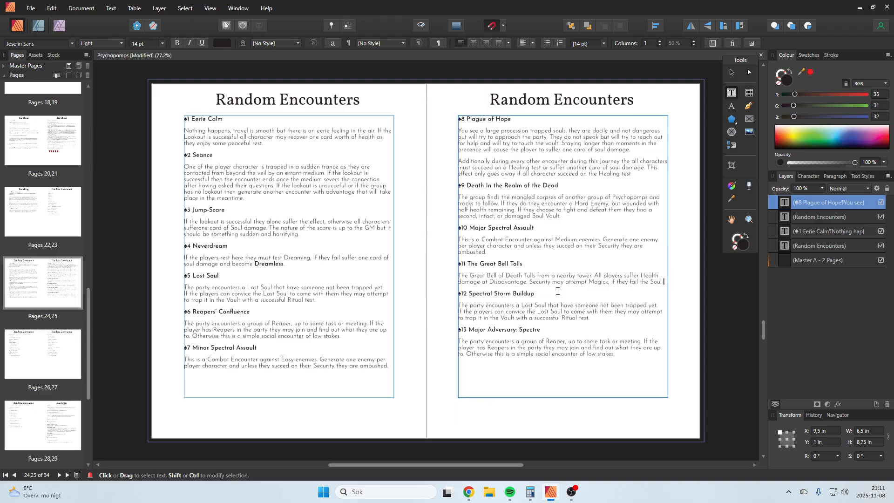
pyautogui.write(' Vault is damaged.')
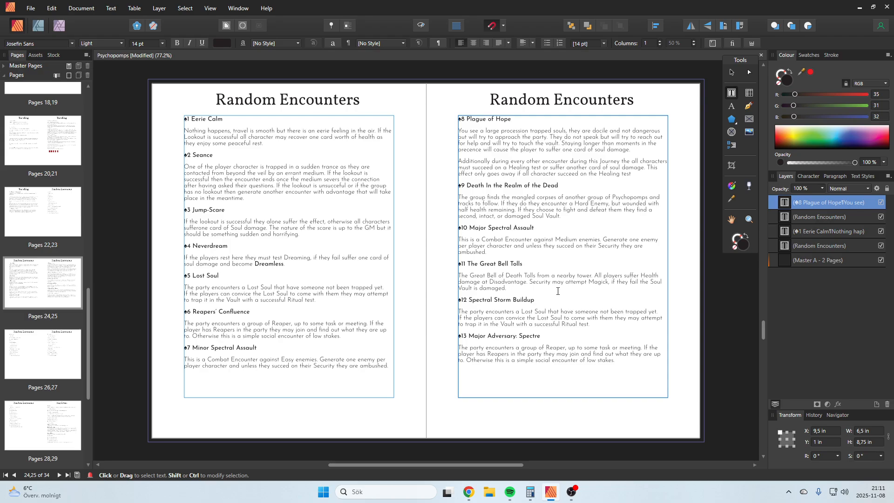
# - End The Great Bell Tolls with "The players need to reach the tower and defeat a Hard Enemy or repeat this effect."
pyautogui.write('The p')
pyautogui.write('layers need ')
pyautogui.write('to rea')
pyautogui.write('ch the ')
pyautogui.write('tower and')
pyautogui.write(' defea')
pyautogui.write('t a H')
pyautogui.write('ard e')
pyautogui.write('nemy ')
pyautogui.write('or repeat this ee')
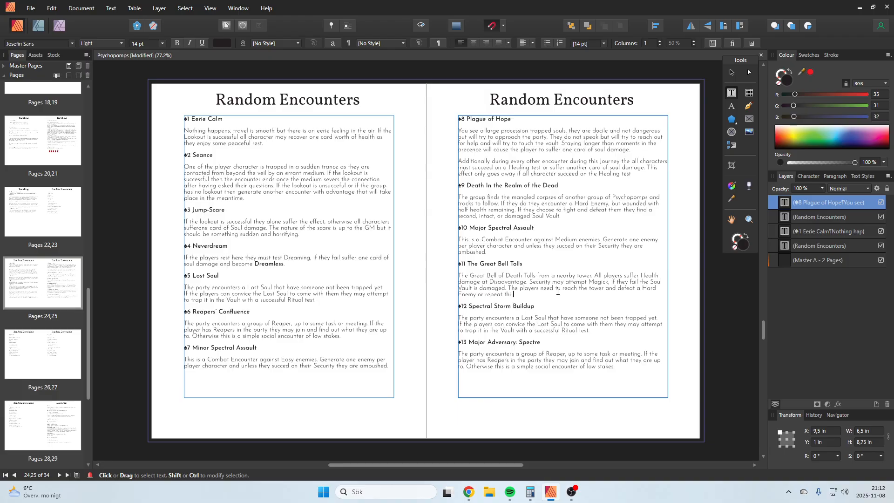
pyautogui.press('BackSpace')
pyautogui.write('ffect.')
pyautogui.press('BackSpace')
pyautogui.press('BackSpace')
pyautogui.write('t')
pyautogui.press('Escape')
# - Replace the Spectral Storm Buildup description with "A Spectral Storm is building, if Lookout was successful it break out"
pyautogui.moveTo(599, 336); pyautogui.dragTo(461, 318)
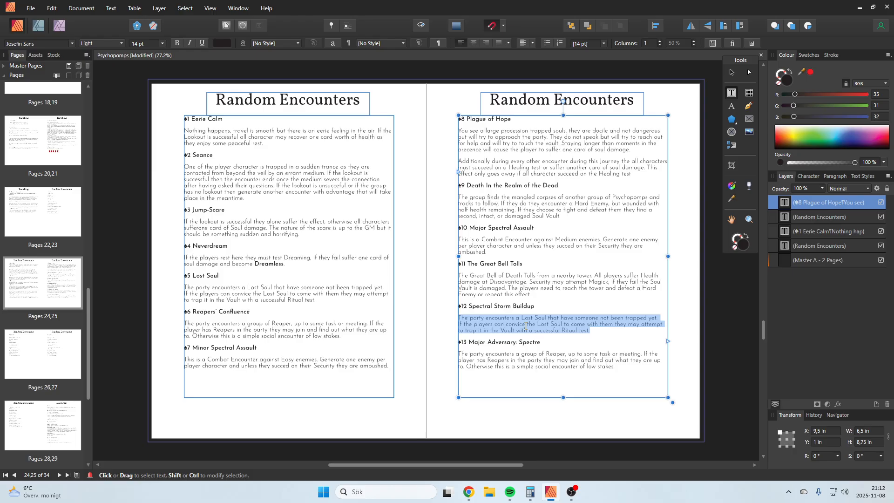
pyautogui.write('A')
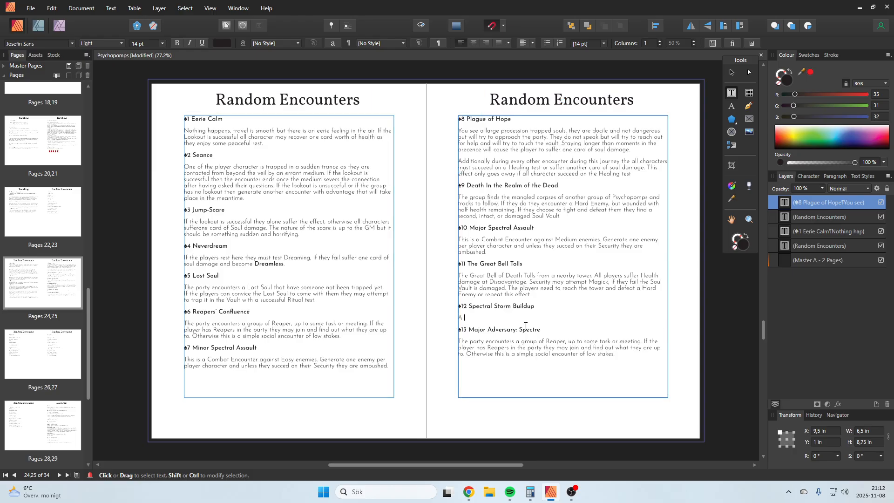
pyautogui.write(' Storm is')
pyautogui.press('BackSpace')
pyautogui.press('BackSpace')
pyautogui.press('BackSpace')
pyautogui.press('BackSpace')
pyautogui.press('BackSpace')
pyautogui.press('BackSpace')
pyautogui.press('BackSpace')
pyautogui.write('pectral Storm is g')
pyautogui.write('uilding, if Lookout was successful it break out ')
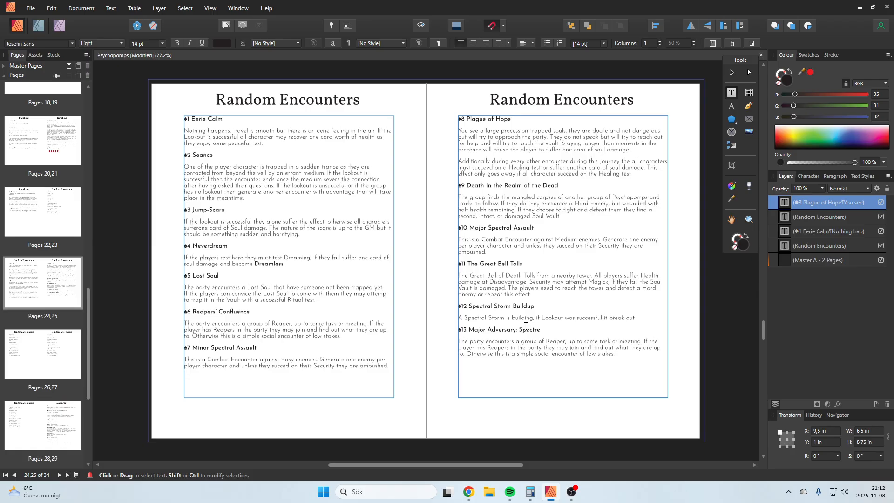
# - Finish the Spectral Storm Buildup description with "here once the players leave, if they were unsuccessful it breaks out immediately."
pyautogui.write('here once the players leave, if they were unsucc')
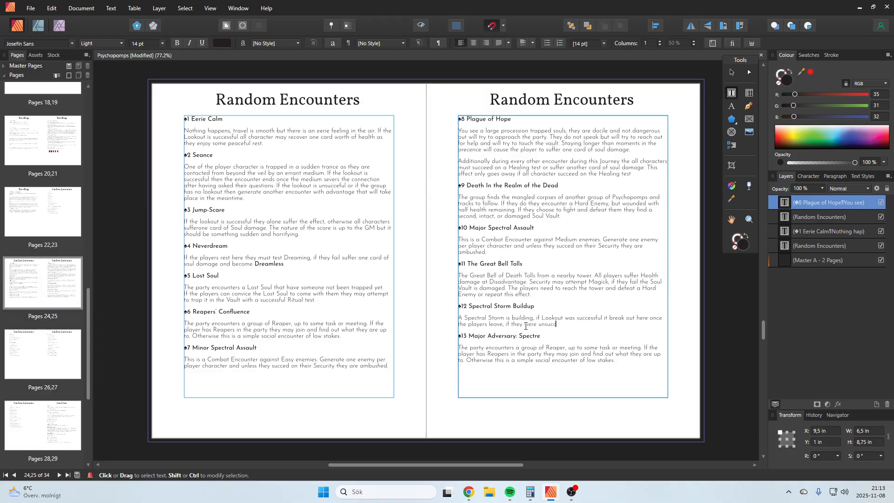
pyautogui.write('essful it breaks out immediately')
pyautogui.press('Escape')
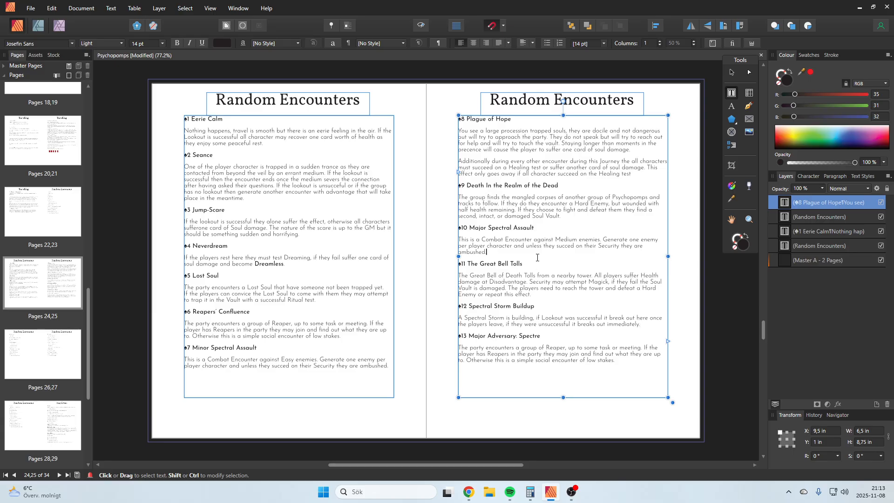
# - Replace the Major Adversary: Spectre description with a copy of the Major Spectral Assault text
pyautogui.moveTo(537, 255); pyautogui.dragTo(459, 241)
pyautogui.hotkey('ctrl', 'c')
pyautogui.tripleClick(623, 360)
pyautogui.hotkey('ctrl', 'v')
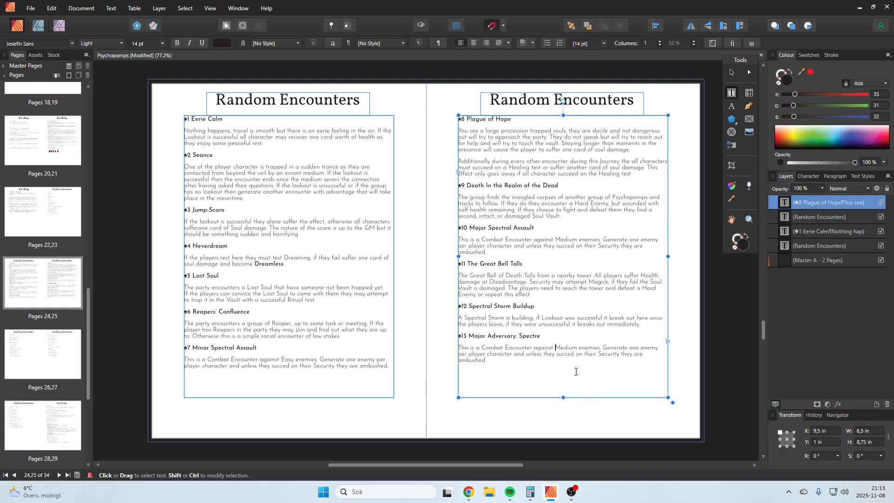
# - In the Major Adversary: Spectre text, change "Medium enemies" to "multiple enemies" and "one enemy" to "one Hard enemy"
pyautogui.moveTo(578, 347); pyautogui.dragTo(558, 347)
pyautogui.write('multiple')
pyautogui.doubleClick(637, 348)
pyautogui.click(639, 348)
pyautogui.write('Hard')
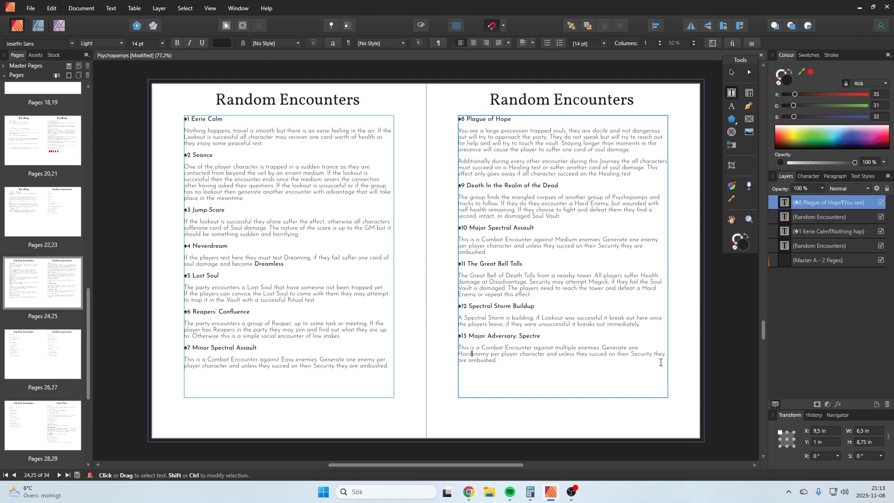
# - In the Major Adversary: Spectre text, follow "one Hard enemy" with "and Medium and Easy enemies equal to half the amounts of players each"
pyautogui.click(477, 354)
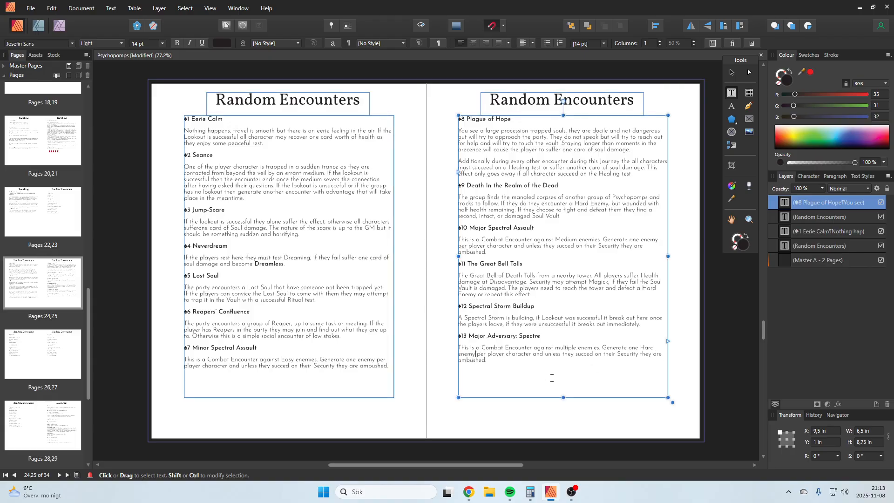
pyautogui.write('and')
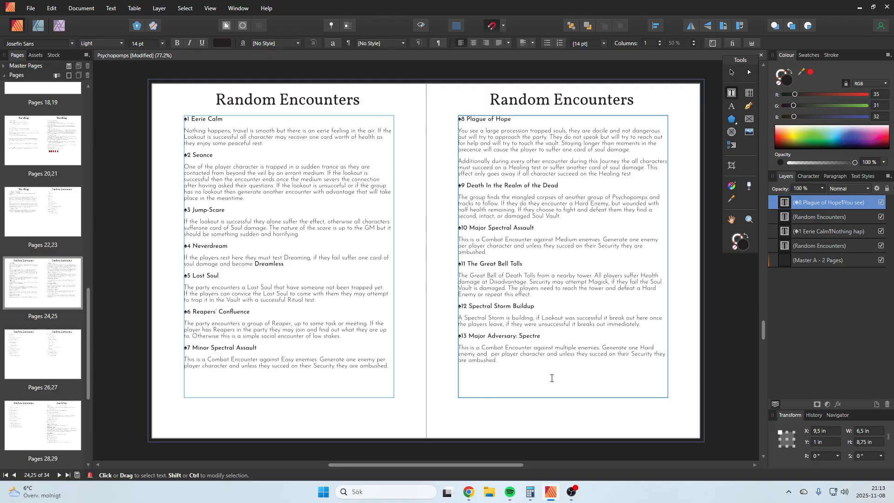
pyautogui.click(552, 378)
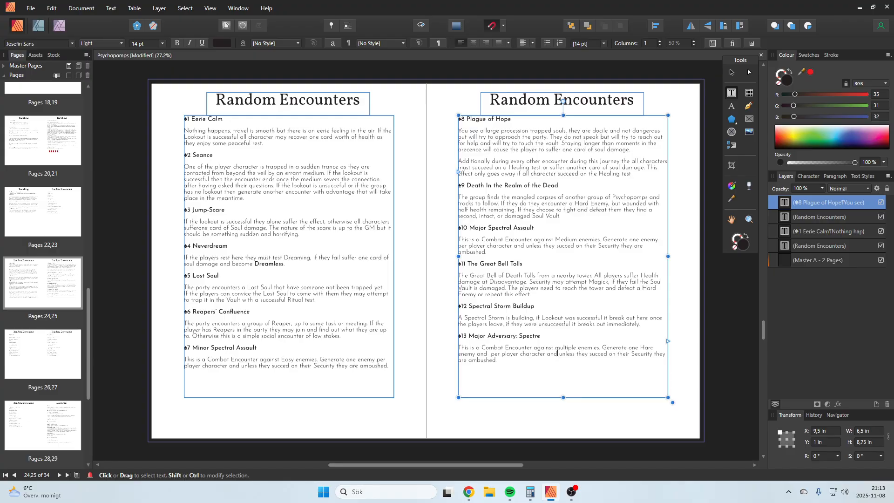
pyautogui.moveTo(558, 352); pyautogui.dragTo(491, 354)
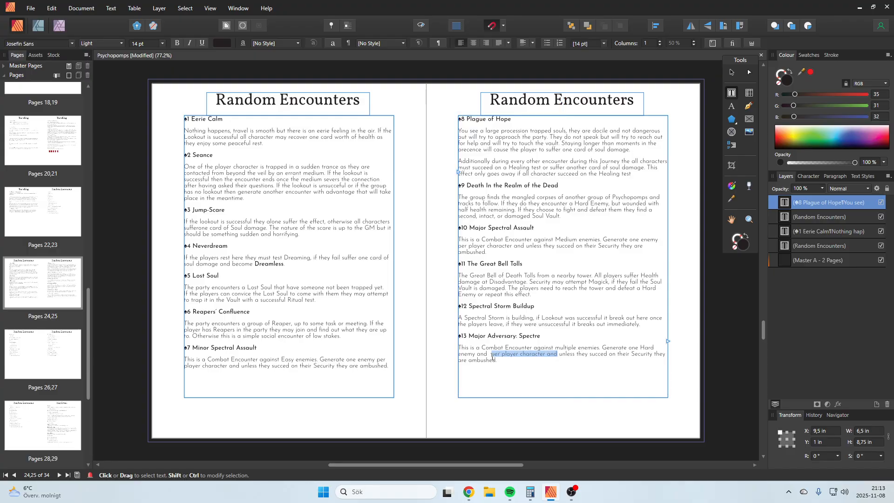
pyautogui.press('BackSpace')
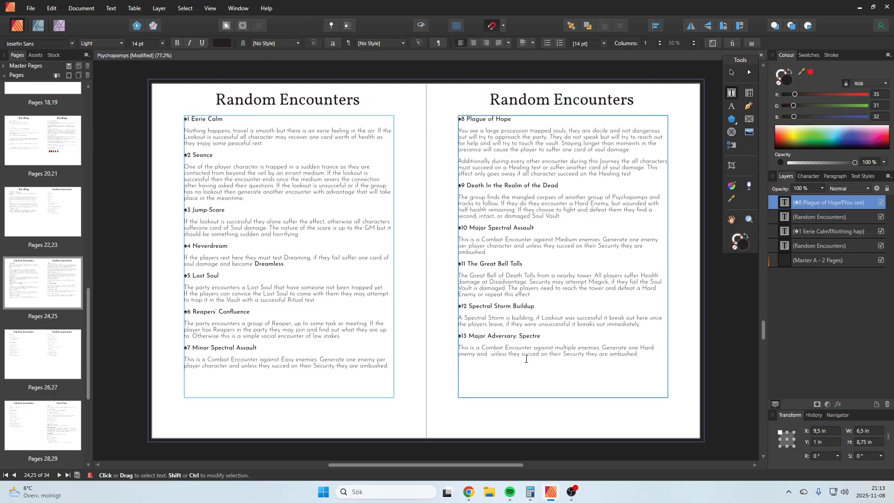
pyautogui.write('Medium and Easy enem')
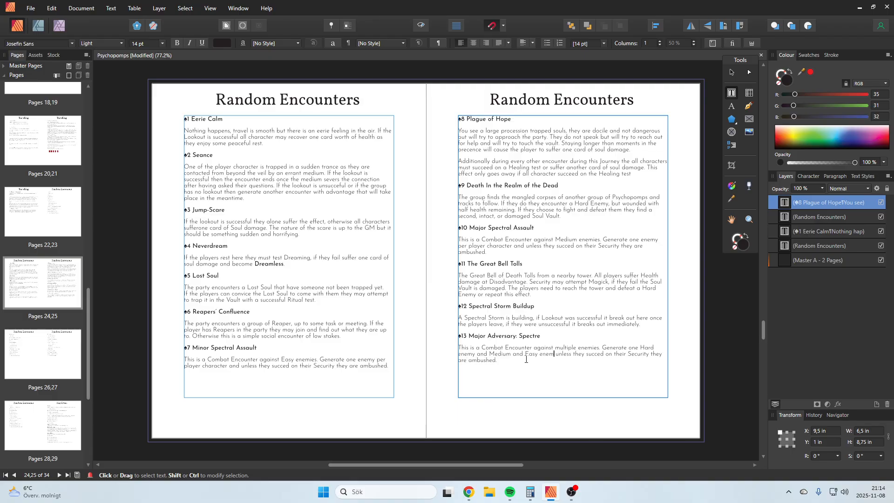
pyautogui.write('iesequal to half the amounts of s')
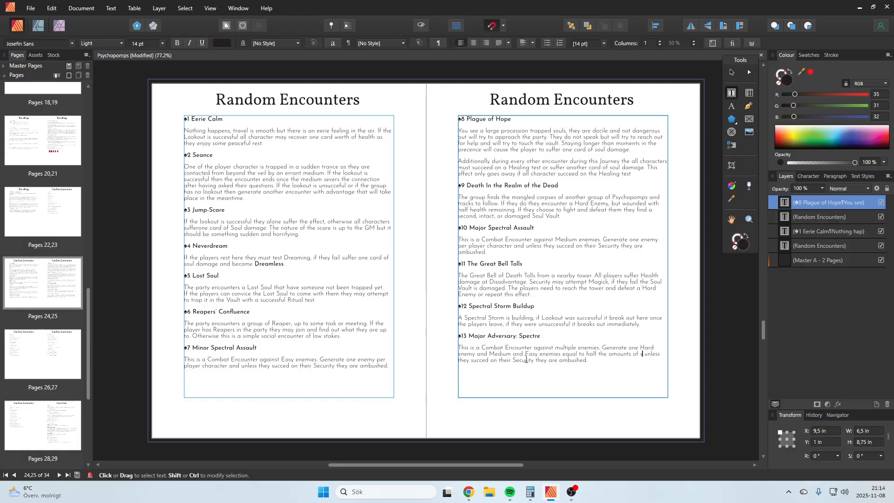
pyautogui.write('layers e')
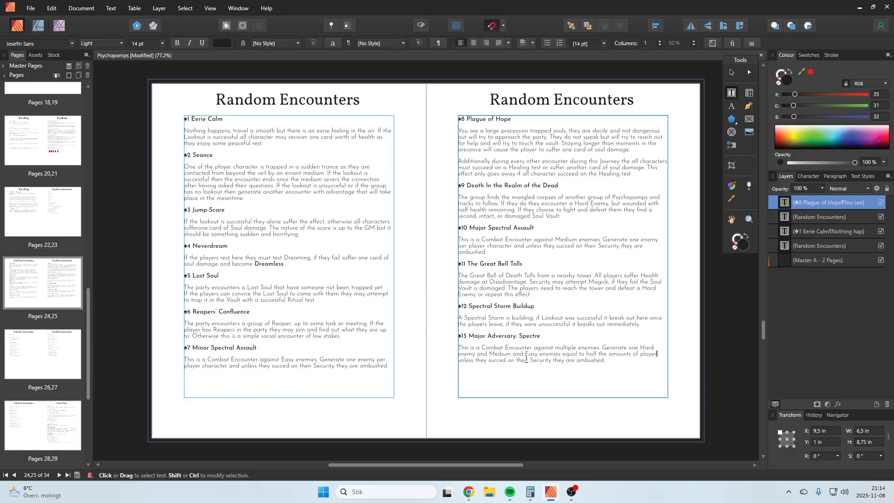
pyautogui.write('ach')
pyautogui.write(',')
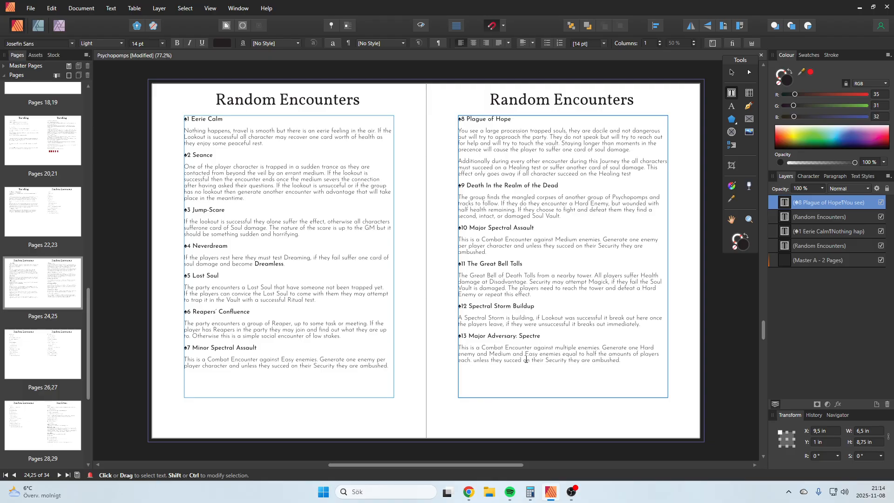
# - Rewrite the end of the Major Adversary: Spectre description as a sentence reading "If Security failed their test the players are ambushed."
pyautogui.write('.U')
pyautogui.press('BackSpace')
pyautogui.write('U')
pyautogui.press('Escape')
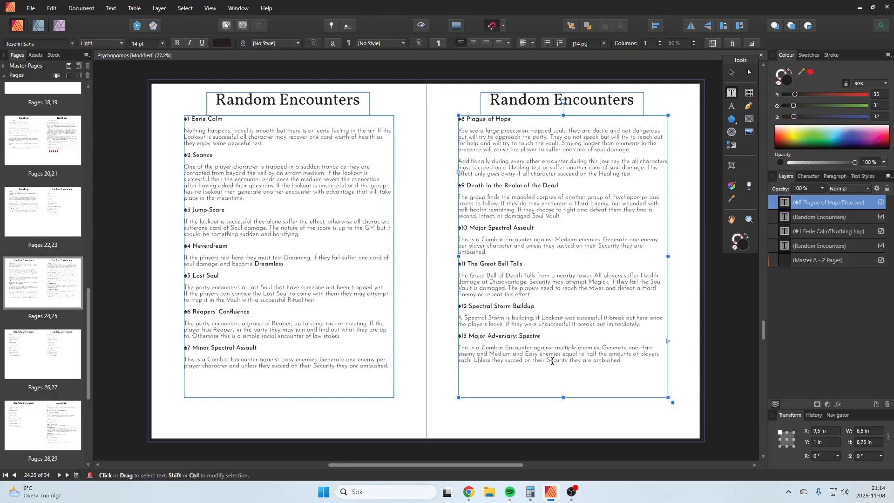
pyautogui.moveTo(544, 362); pyautogui.dragTo(476, 363)
pyautogui.write('If')
pyautogui.click(507, 369)
pyautogui.press('Left')
pyautogui.write('failed the')
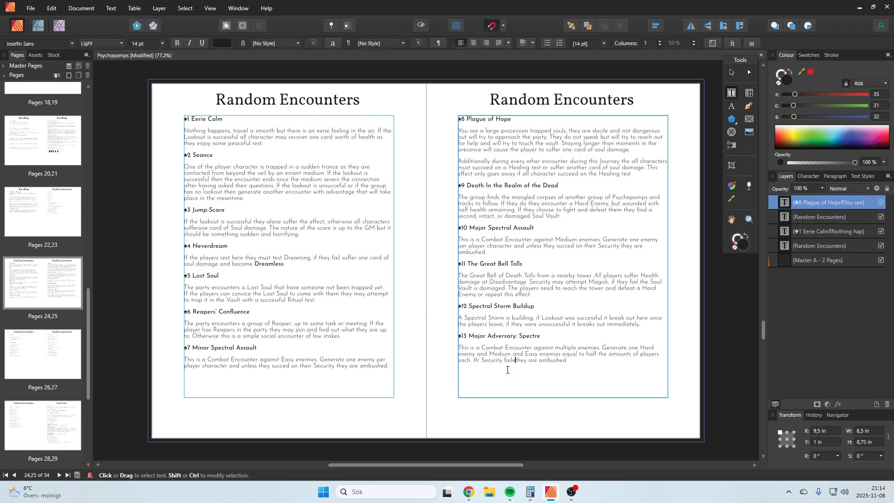
pyautogui.write('ir test the players are')
pyautogui.press('Delete')
pyautogui.press('Delete')
pyautogui.press('Delete')
pyautogui.press('Delete')
pyautogui.press('Delete')
pyautogui.press('Delete')
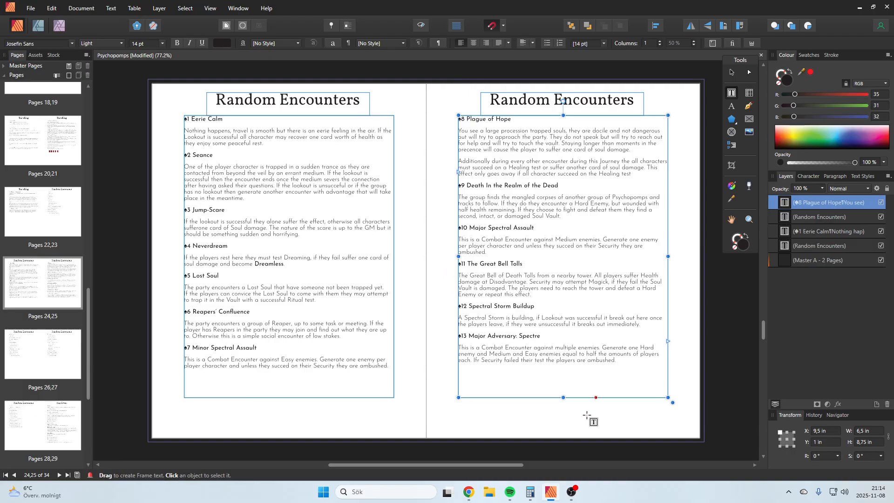
# - Duplicate page 26, the Wilderness Random Encounters page, so the copy sits beside the original
pyautogui.click(573, 494)
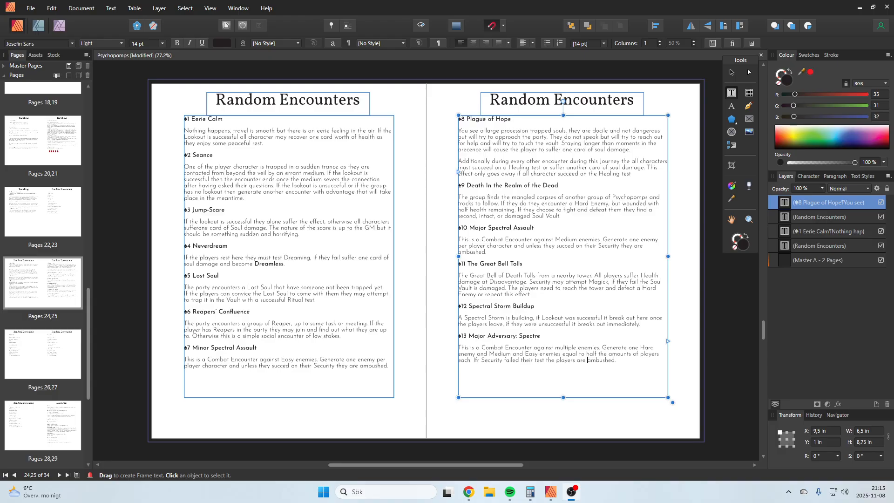
pyautogui.click(50, 357)
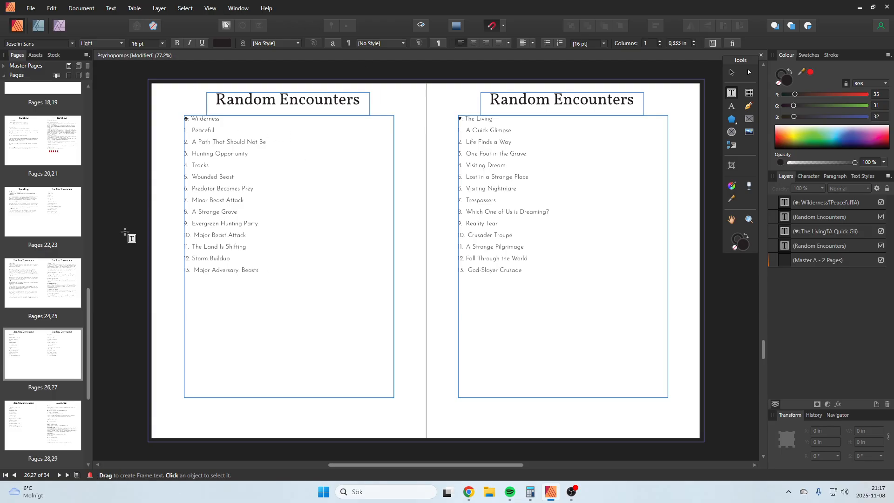
pyautogui.doubleClick(32, 371)
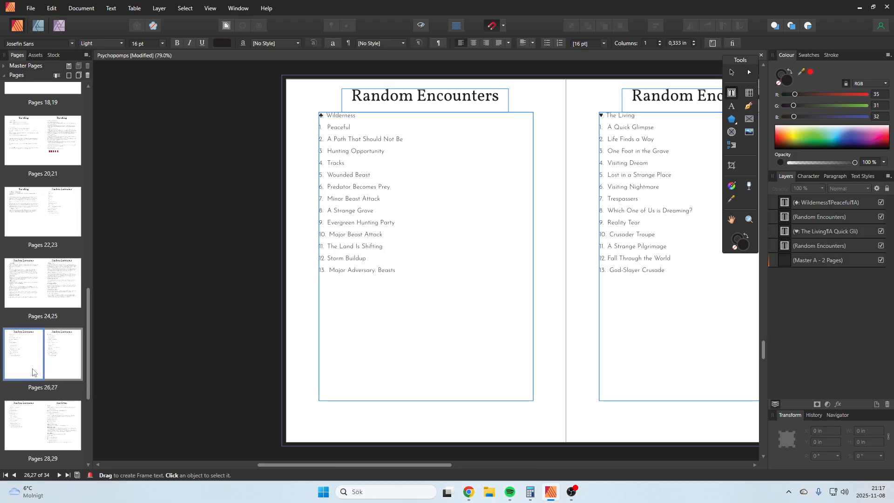
pyautogui.rightClick(33, 371)
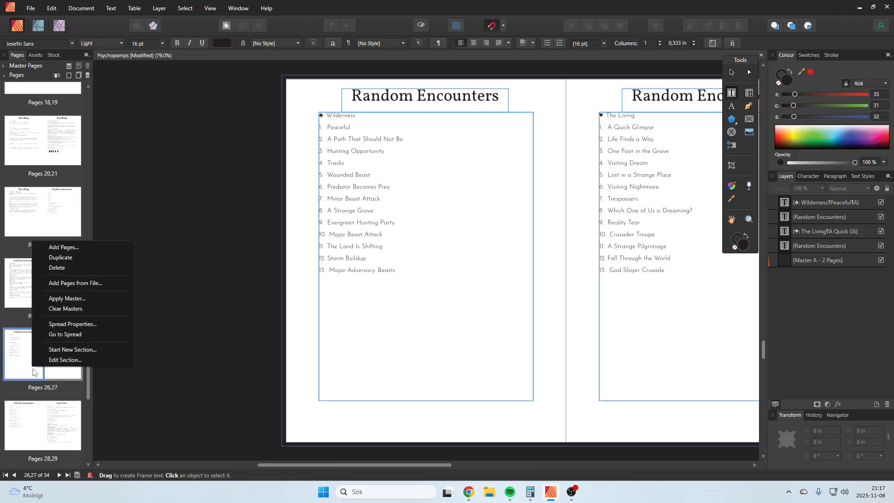
pyautogui.click(80, 258)
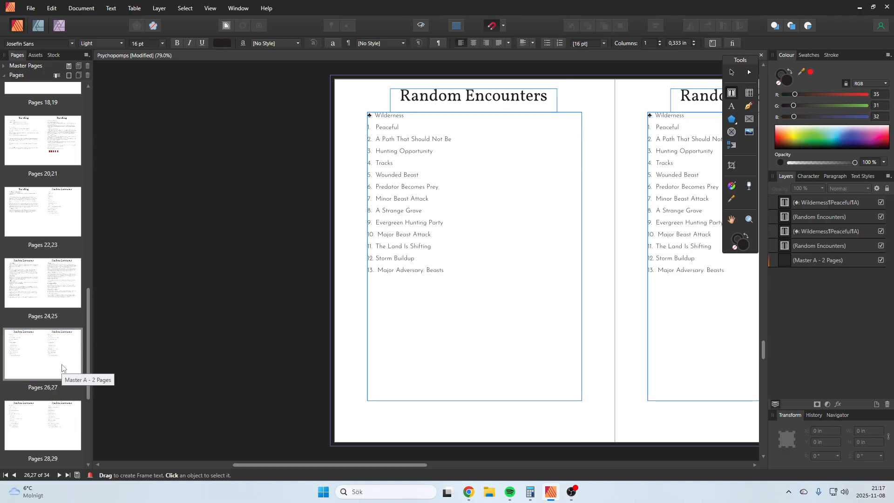
pyautogui.doubleClick(62, 369)
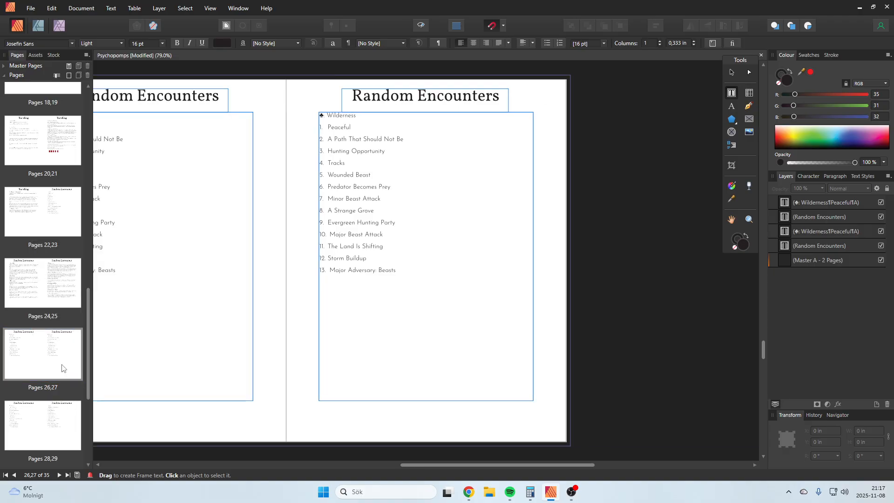
# - Copy the Spirits encounter texts 1 to 7 from page 24 over the numbered Wilderness list on page 27
pyautogui.doubleClick(55, 285)
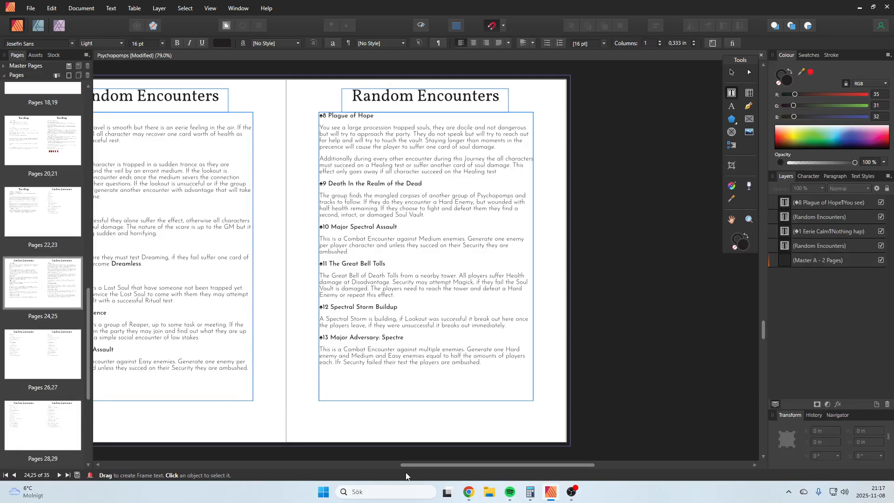
pyautogui.moveTo(451, 466); pyautogui.dragTo(342, 468)
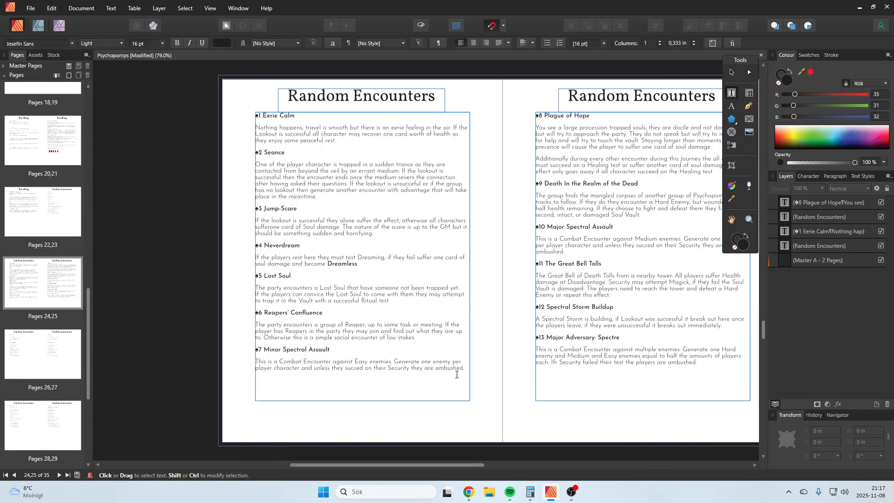
pyautogui.moveTo(465, 368); pyautogui.dragTo(247, 115)
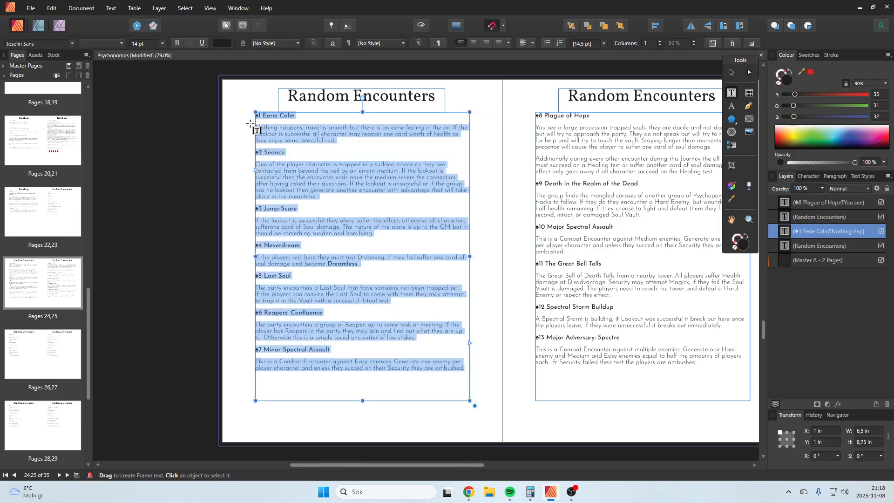
pyautogui.click(49, 349)
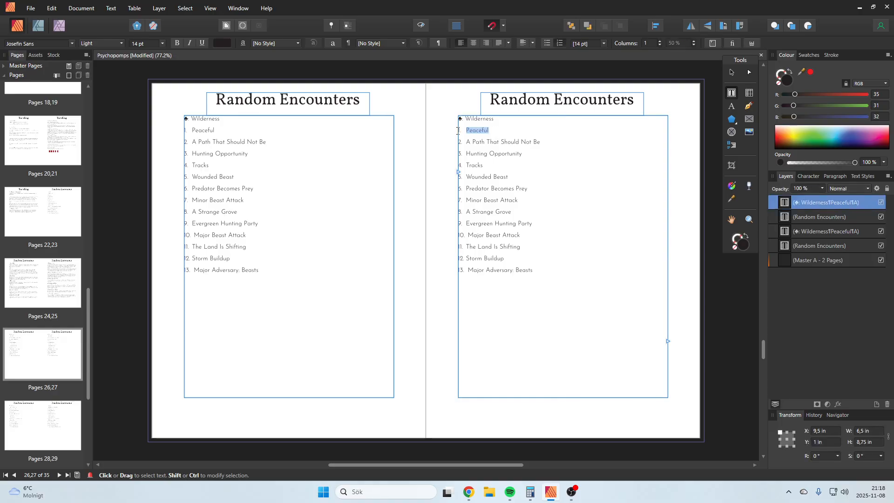
pyautogui.keyDown('shift'); pyautogui.click(533, 269); pyautogui.keyUp('shift')
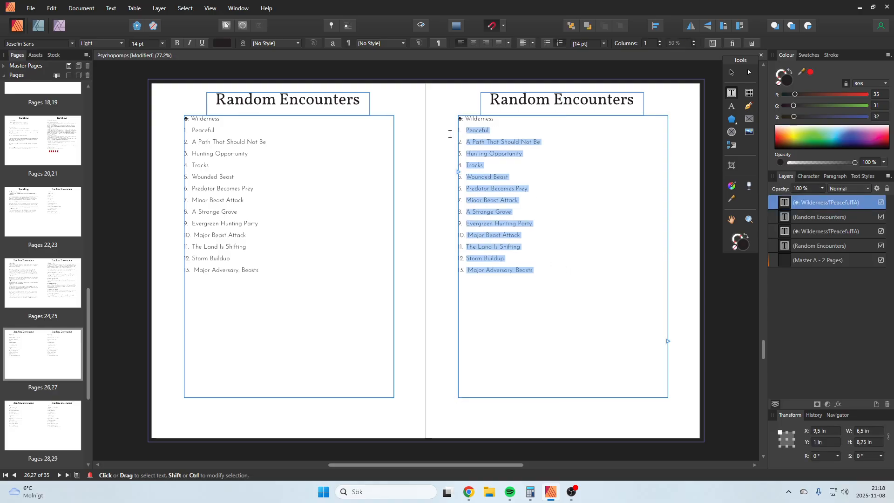
pyautogui.hotkey('ctrl', 'v')
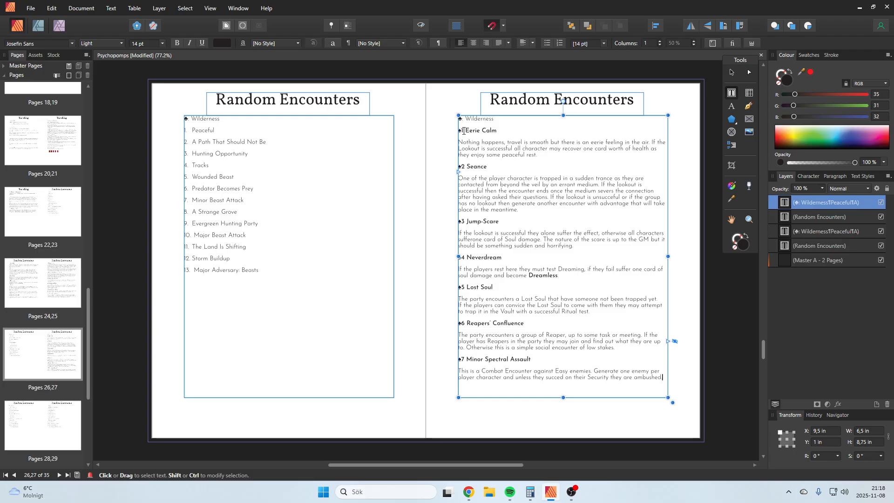
# - Change the suit symbol of the Eerie Calm heading on page 27 to ♣ and delete the Wilderness line above it
pyautogui.click(186, 119)
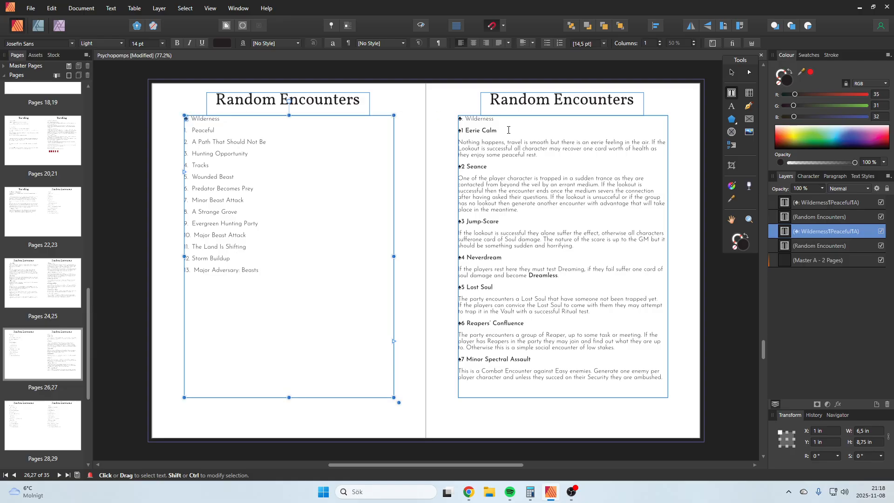
pyautogui.click(462, 130)
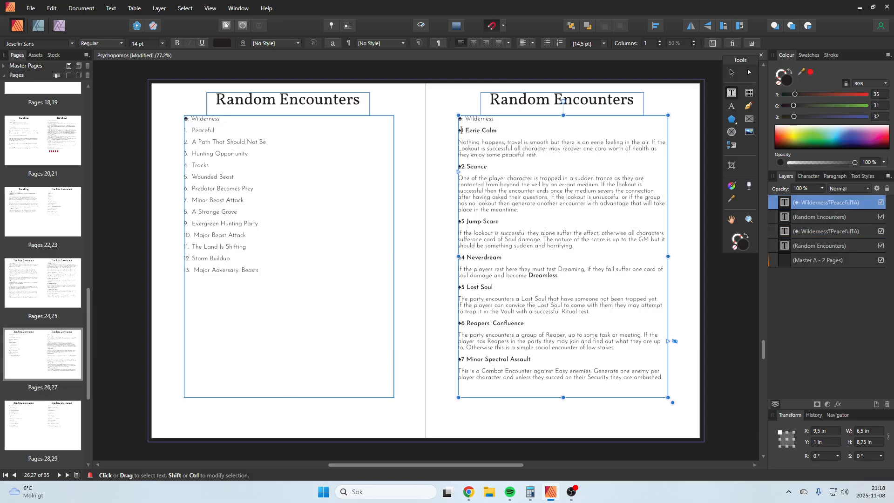
pyautogui.write('♣')
pyautogui.moveTo(500, 120); pyautogui.dragTo(456, 119)
pyautogui.press('BackSpace')
pyautogui.press('Delete')
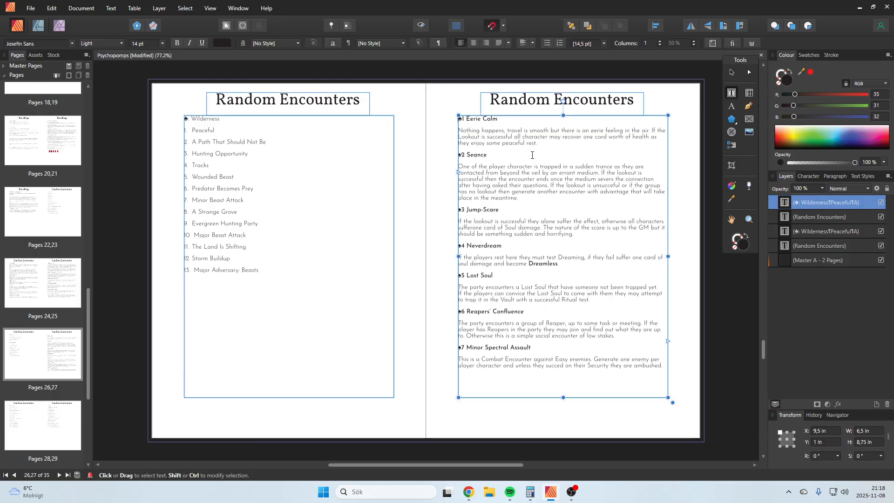
# - Replace the spade symbols with ♣ in headings 2 to 7 on page 27
pyautogui.moveTo(462, 156); pyautogui.dragTo(458, 156)
pyautogui.write('♣')
pyautogui.moveTo(463, 211); pyautogui.dragTo(459, 210)
pyautogui.write('♣')
pyautogui.moveTo(462, 246); pyautogui.dragTo(459, 275)
pyautogui.write('♣')
pyautogui.write('♣')
pyautogui.moveTo(464, 311); pyautogui.dragTo(459, 311)
pyautogui.write('♣')
pyautogui.moveTo(464, 348); pyautogui.dragTo(459, 347)
pyautogui.write('♣')
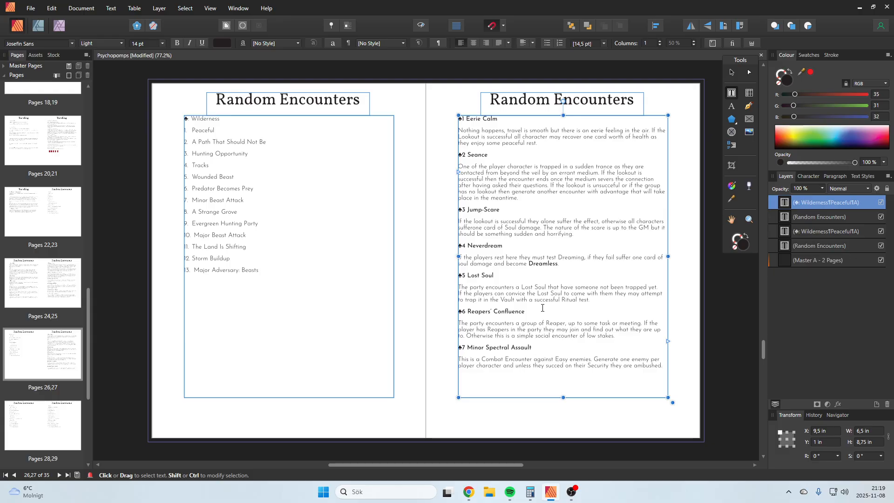
# - Rename headings 1 and 2 on page 27 to "Peaceful" and "A Path That Should Not Be"
pyautogui.tripleClick(495, 122)
pyautogui.write('Peace')
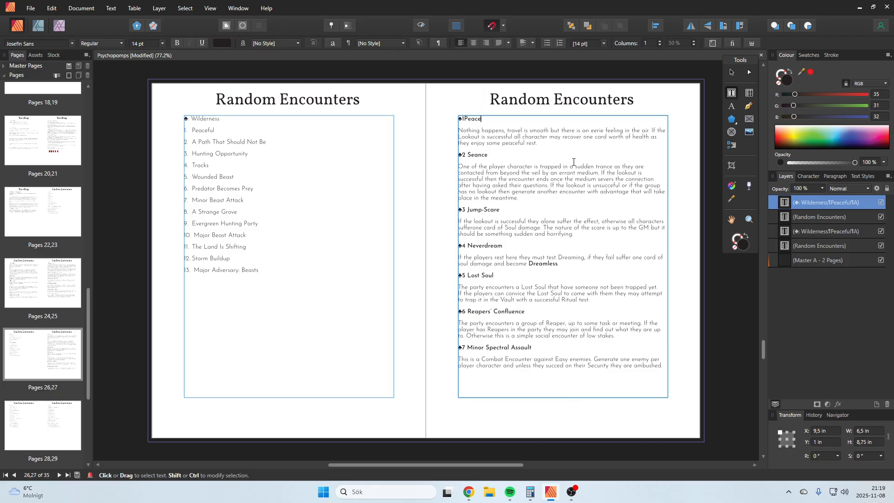
pyautogui.write('ful')
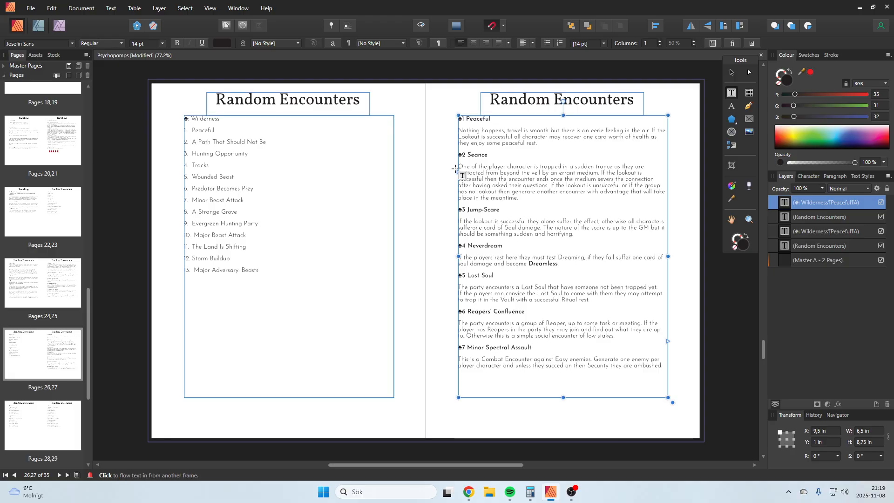
pyautogui.moveTo(489, 156); pyautogui.dragTo(469, 157)
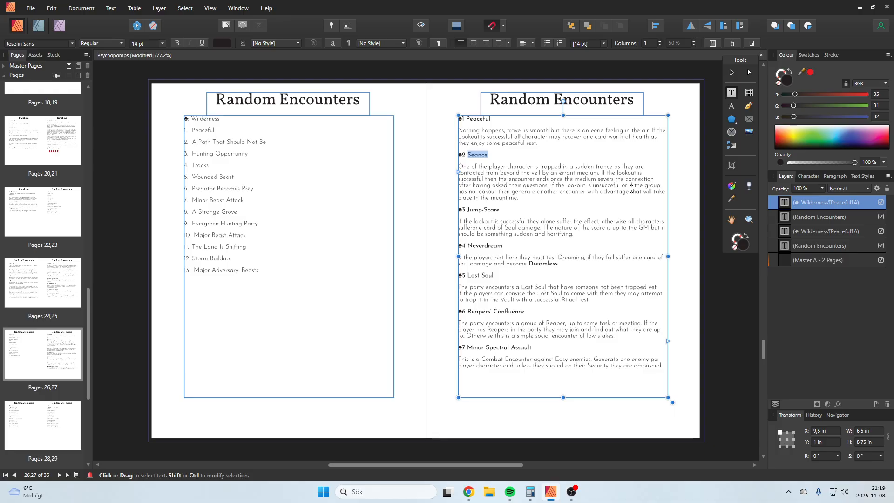
pyautogui.write('A Pa')
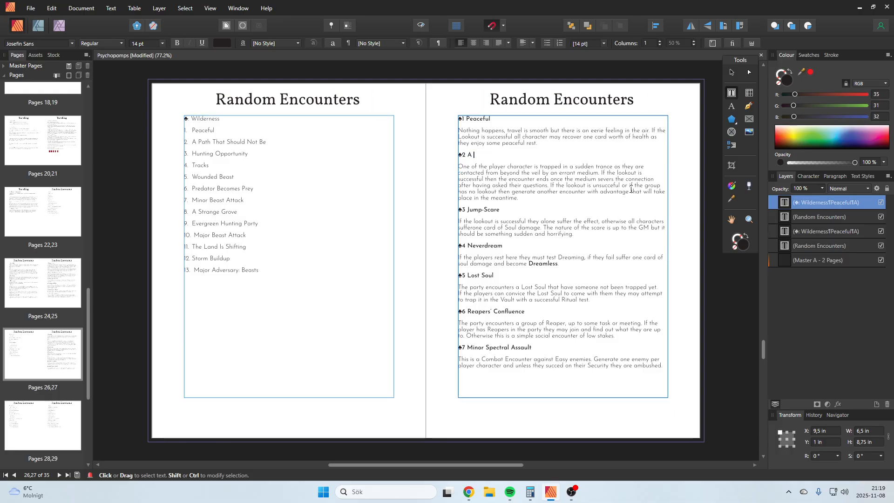
pyautogui.write('th That Should Not Be')
pyautogui.press('Escape')
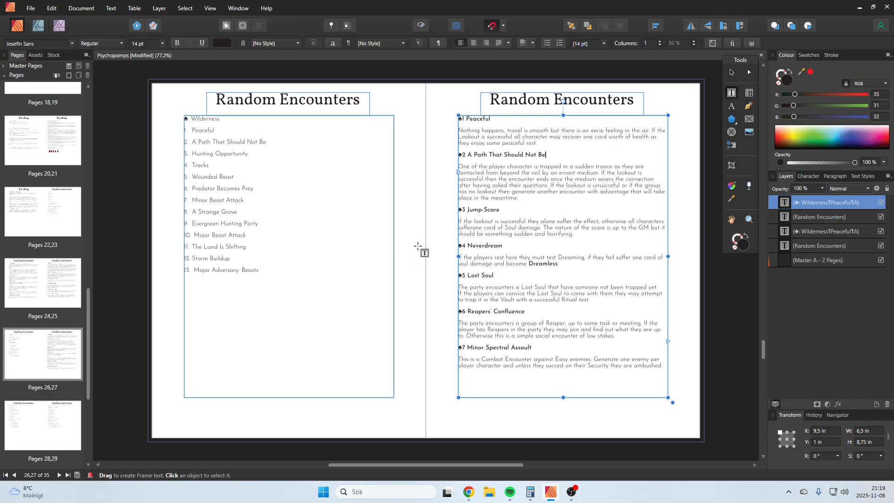
# - Rename headings 3 and 4 on page 27 to "Hunting Opportunity" and "Tracks"
pyautogui.tripleClick(511, 210)
pyautogui.write('H')
pyautogui.press('BackSpace')
pyautogui.write('Hu')
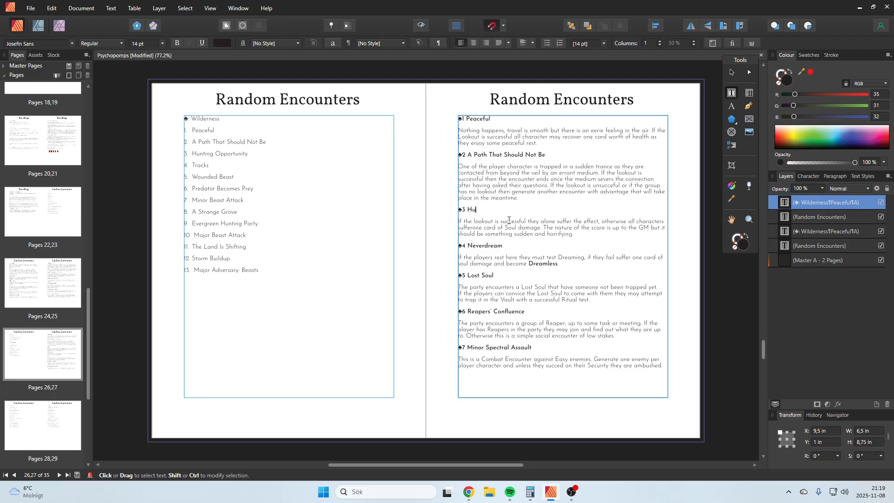
pyautogui.write('nting Opportunity')
pyautogui.press('Escape')
pyautogui.moveTo(506, 245); pyautogui.dragTo(467, 246)
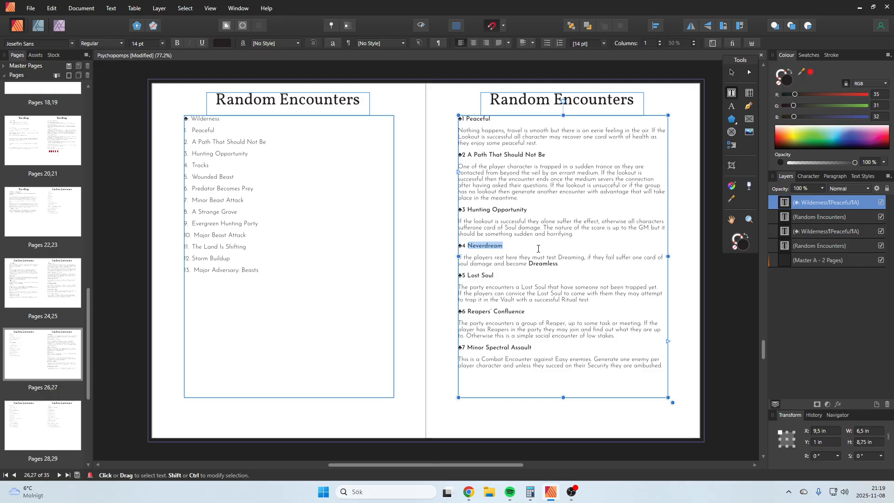
pyautogui.press('BackSpace')
pyautogui.write('Tracks')
# - Rename headings 5 and 6 on page 27 to "Wounded Beast" and "Predator Becomes Prey"
pyautogui.moveTo(493, 275); pyautogui.dragTo(468, 275)
pyautogui.write('W')
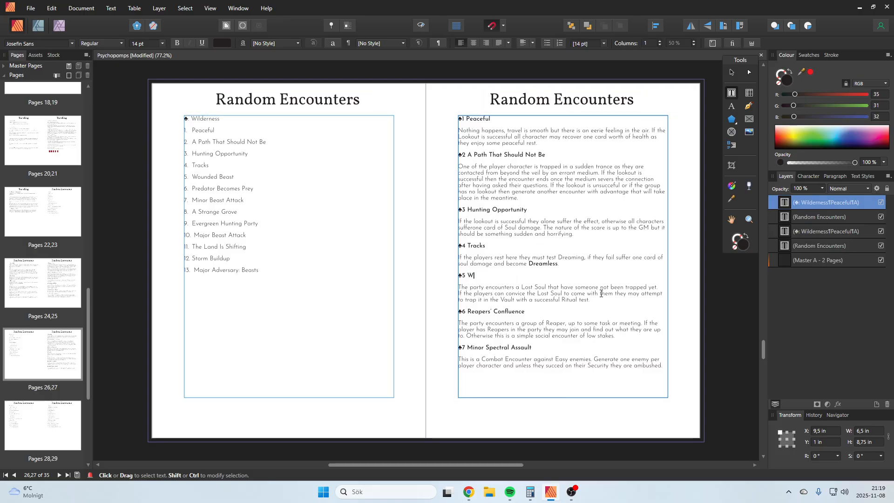
pyautogui.write('ounded Beast')
pyautogui.press('Escape')
pyautogui.tripleClick(531, 311)
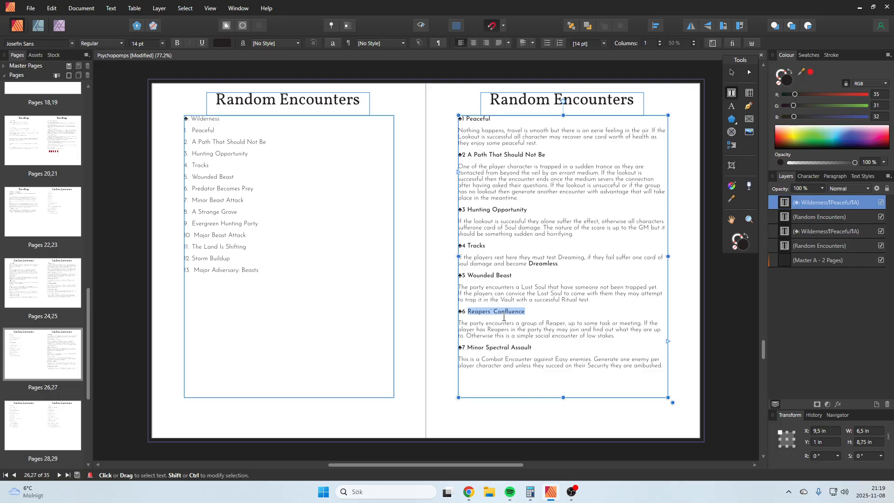
pyautogui.write('Predator Becomes')
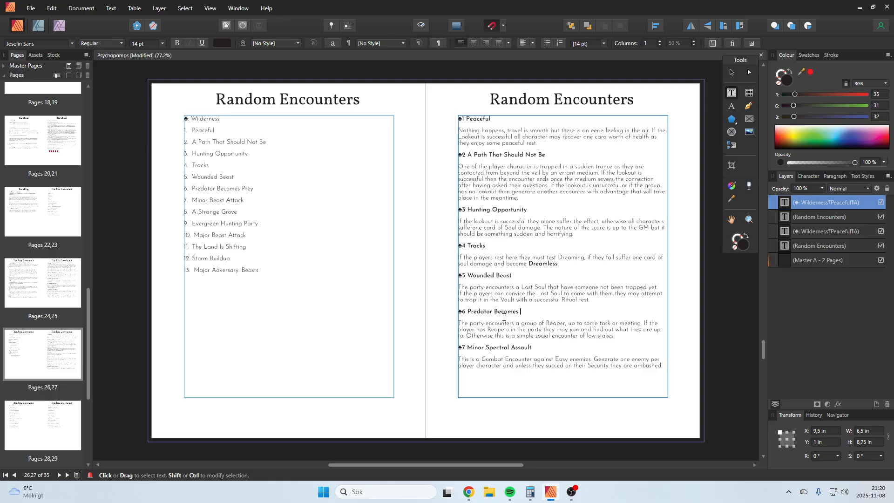
pyautogui.write(' Prey')
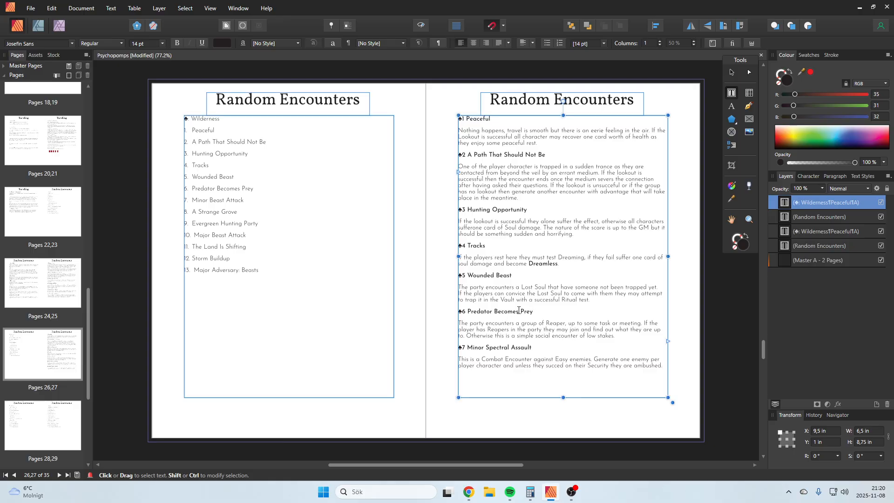
# - Rename heading 7 on page 27 to "Minor Beast Attack"
pyautogui.moveTo(533, 348); pyautogui.dragTo(467, 349)
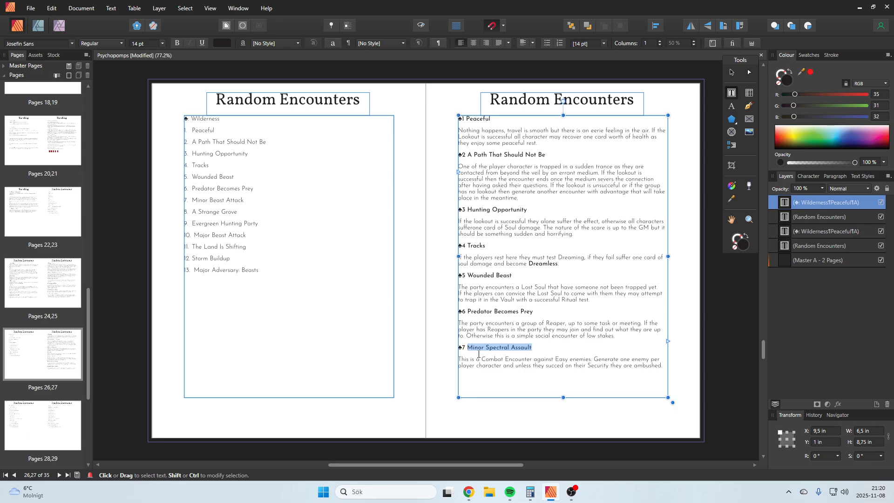
pyautogui.press('Down')
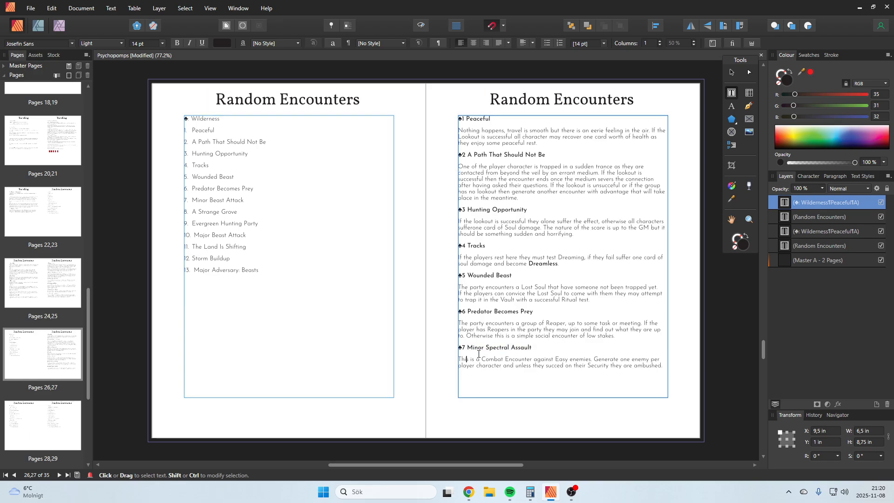
pyautogui.press('Up')
pyautogui.press('End')
pyautogui.hotkey('shift', 'Left')
pyautogui.hotkey('shift', 'Left')
pyautogui.hotkey('shift', 'Left')
pyautogui.hotkey('shift', 'Left')
pyautogui.hotkey('shift', 'Left')
pyautogui.hotkey('shift', 'Left')
pyautogui.hotkey('shift', 'Left')
pyautogui.hotkey('shift', 'Left')
pyautogui.hotkey('shift', 'Left')
pyautogui.hotkey('shift', 'Left')
pyautogui.hotkey('shift', 'Left')
pyautogui.hotkey('shift', 'Left')
pyautogui.hotkey('shift', 'Left')
pyautogui.hotkey('shift', 'Left')
pyautogui.hotkey('shift', 'Left')
pyautogui.hotkey('shift', 'Left')
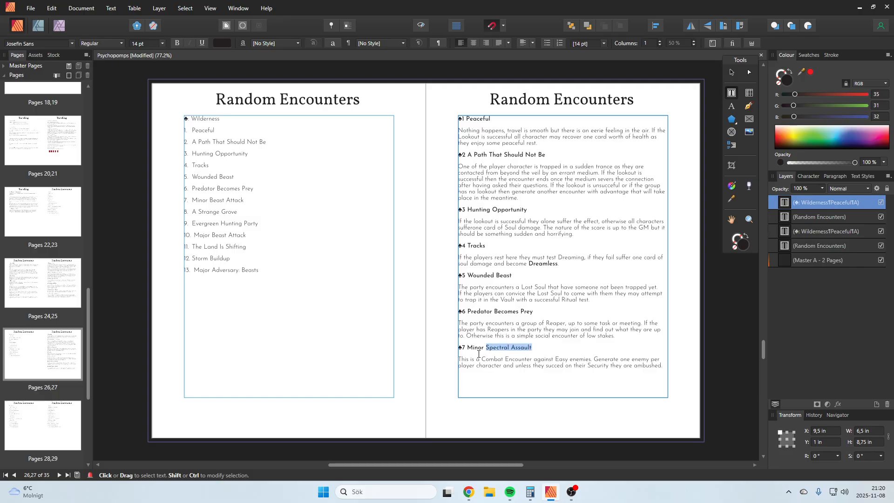
pyautogui.write('Beast Attack')
pyautogui.press('Escape')
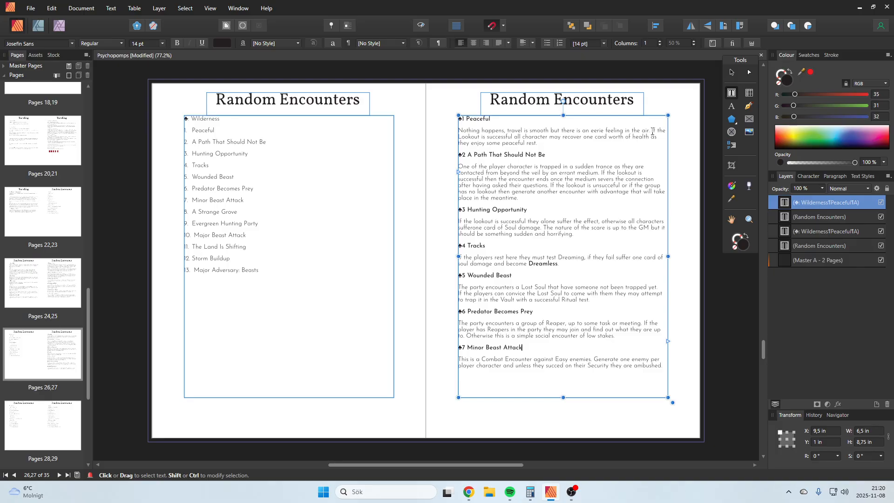
# - Replace the first sentence of the Peaceful description with "The group finds a nice, peaceful place to rest and recouperate."
pyautogui.moveTo(652, 131); pyautogui.dragTo(469, 135)
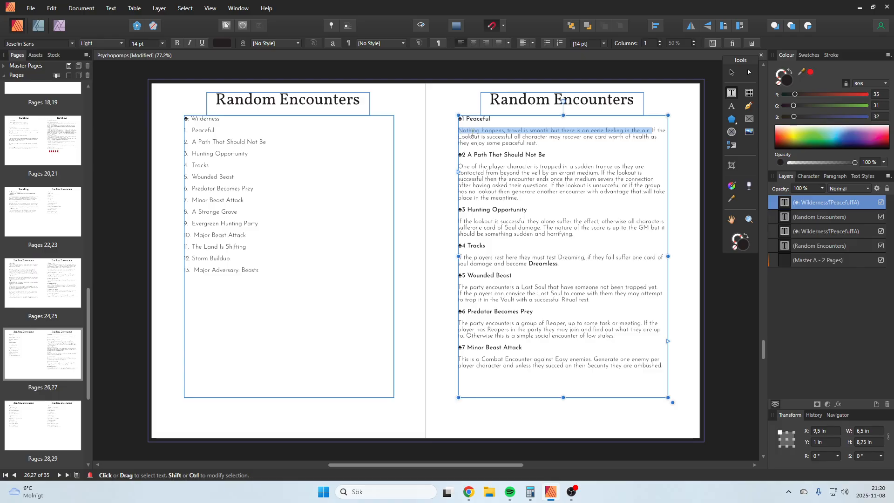
pyautogui.write('A')
pyautogui.write(' peaceful')
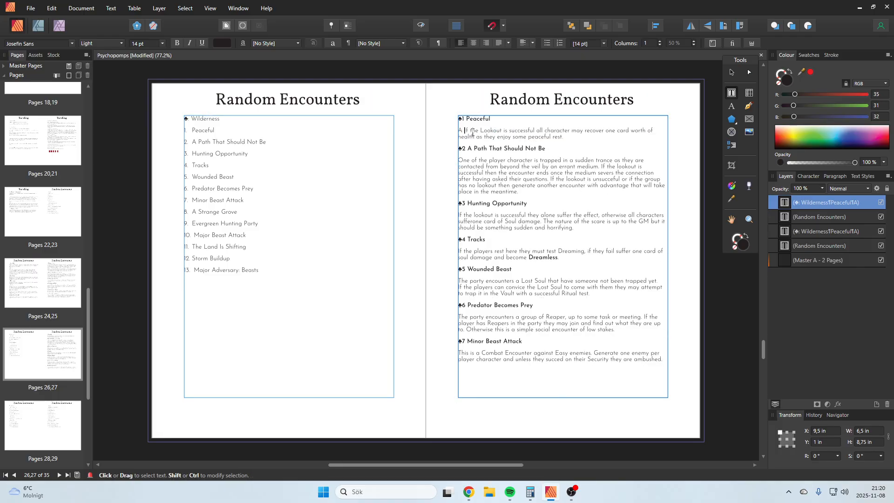
pyautogui.write(' re')
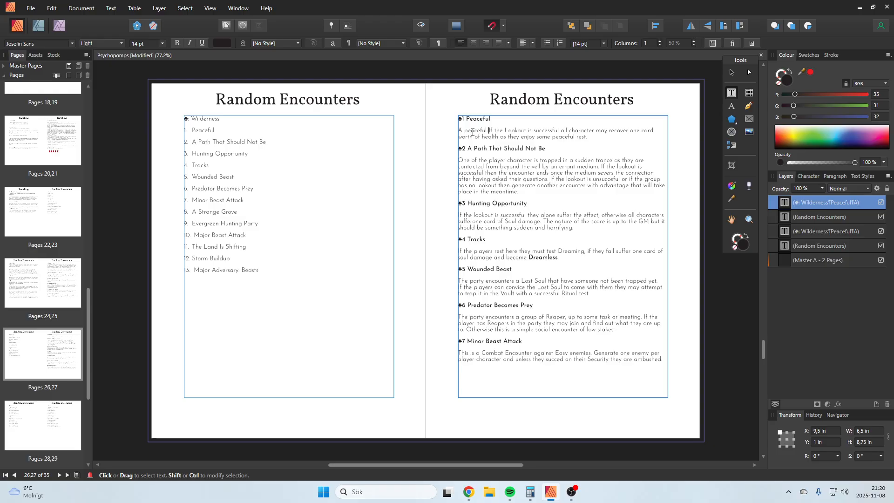
pyautogui.write('st')
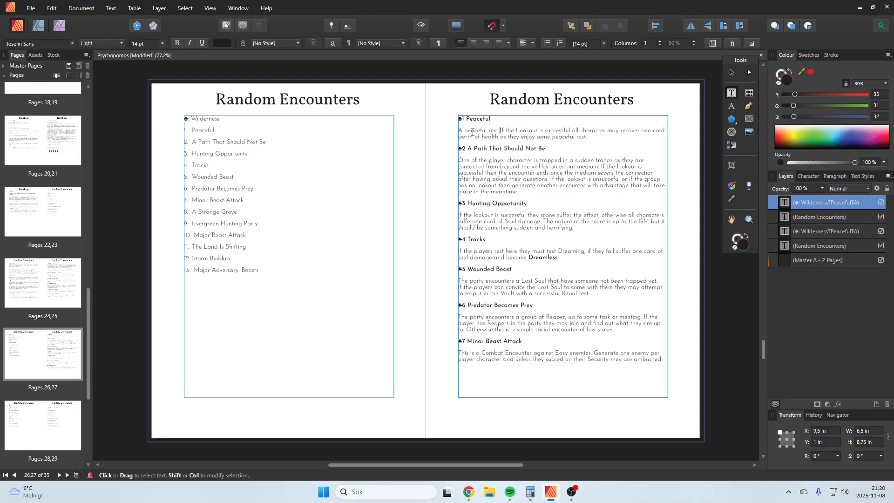
pyautogui.press('BackSpace')
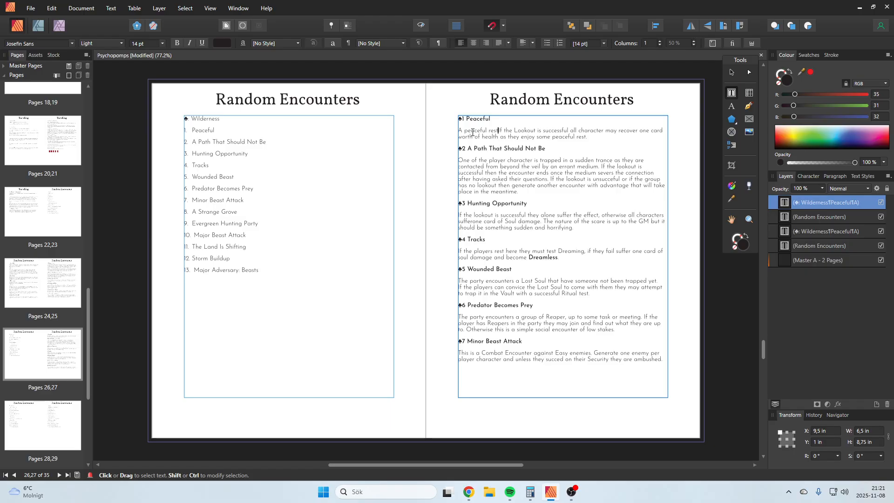
pyautogui.press('BackSpace')
pyautogui.press('BackSpace')
pyautogui.press('BackSpace')
pyautogui.press('BackSpace')
pyautogui.press('BackSpace')
pyautogui.press('BackSpace')
pyautogui.press('BackSpace')
pyautogui.press('BackSpace')
pyautogui.press('BackSpace')
pyautogui.press('BackSpace')
pyautogui.press('BackSpace')
pyautogui.press('BackSpace')
pyautogui.press('BackSpace')
pyautogui.press('BackSpace')
pyautogui.press('BackSpace')
pyautogui.write('The s')
pyautogui.write('roup finds a nic')
pyautogui.write('e place')
pyautogui.press('BackSpace')
pyautogui.press('BackSpace')
pyautogui.press('BackSpace')
pyautogui.press('BackSpace')
pyautogui.press('BackSpace')
pyautogui.press('BackSpace')
pyautogui.write(', peaceful pl')
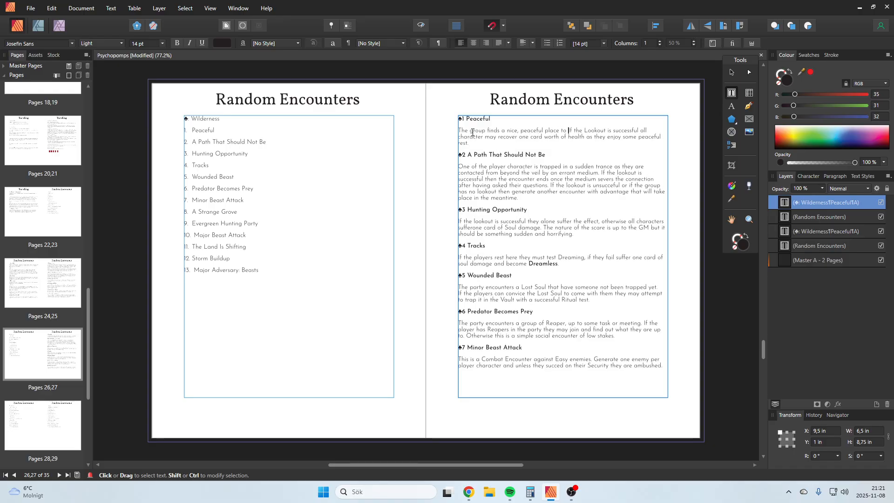
pyautogui.write('ace to rest and recouper')
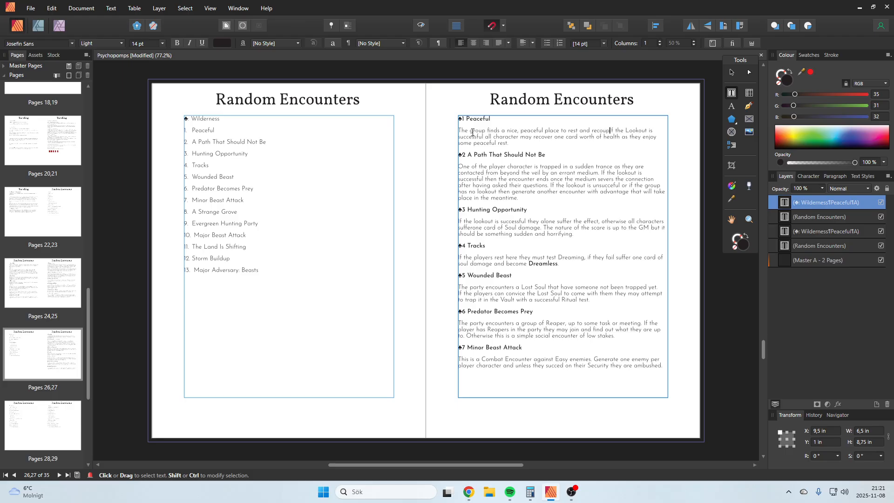
pyautogui.write('ate')
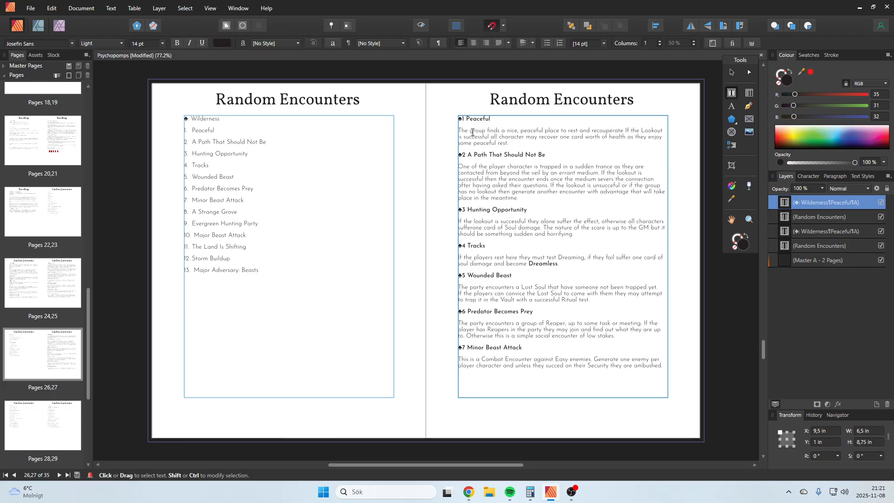
pyautogui.press('Escape')
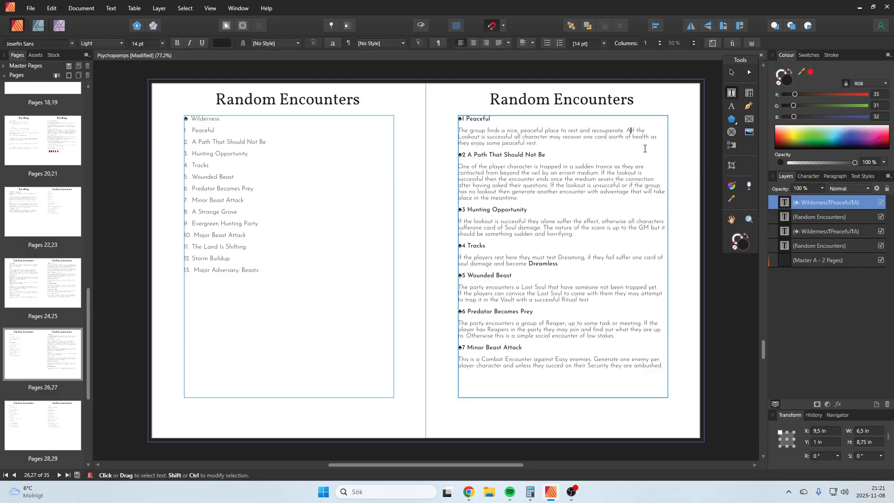
# - Add the sentence "All characters recovers one card of Health." to the Peaceful description before the Lookout sentence
pyautogui.write('All characters recovers')
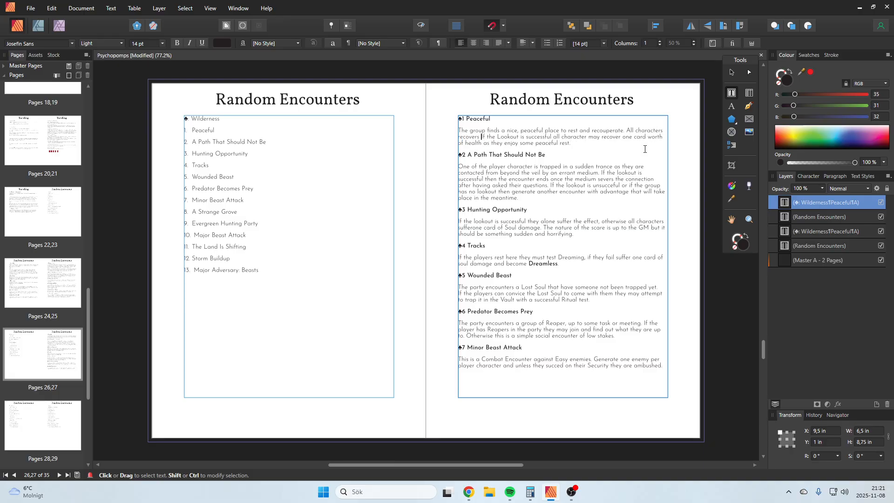
pyautogui.write(' one card of S')
pyautogui.write('o')
pyautogui.press('BackSpace')
pyautogui.press('BackSpace')
pyautogui.write('Health')
pyautogui.press('BackSpace')
pyautogui.write('.')
pyautogui.press('Escape')
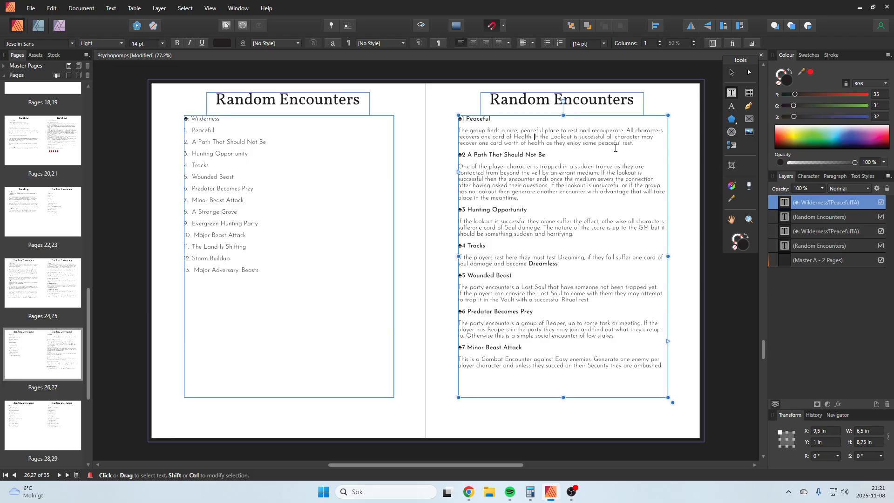
# - End the Peaceful entry's Lookout sentence with "one card worth of Soul as well." and move that sentence into its own paragraph
pyautogui.doubleClick(531, 143)
pyautogui.write('Soul as well')
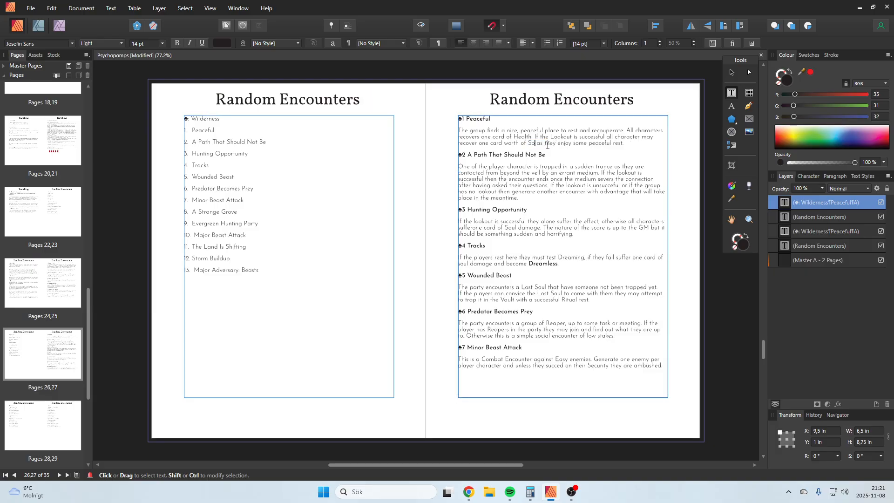
pyautogui.write('l')
pyautogui.press('Delete')
pyautogui.press('Delete')
pyautogui.press('Delete')
pyautogui.press('Delete')
pyautogui.press('Delete')
pyautogui.press('Delete')
pyautogui.press('Delete')
pyautogui.press('Delete')
pyautogui.press('Delete')
pyautogui.press('Delete')
pyautogui.press('Delete')
pyautogui.press('Delete')
pyautogui.press('Delete')
pyautogui.press('Delete')
pyautogui.press('Delete')
pyautogui.press('Delete')
pyautogui.press('Delete')
pyautogui.press('Delete')
pyautogui.press('Delete')
pyautogui.press('Delete')
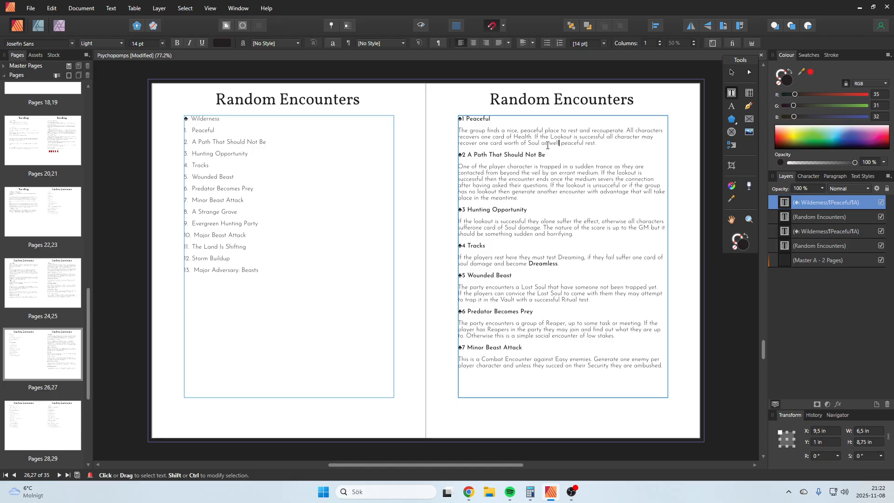
pyautogui.press('Delete')
pyautogui.press('Delete')
pyautogui.press('Delete')
pyautogui.press('Delete')
pyautogui.press('Delete')
pyautogui.press('Delete')
pyautogui.press('Delete')
pyautogui.press('Delete')
pyautogui.press('Delete')
pyautogui.click(534, 136)
pyautogui.press('Return')
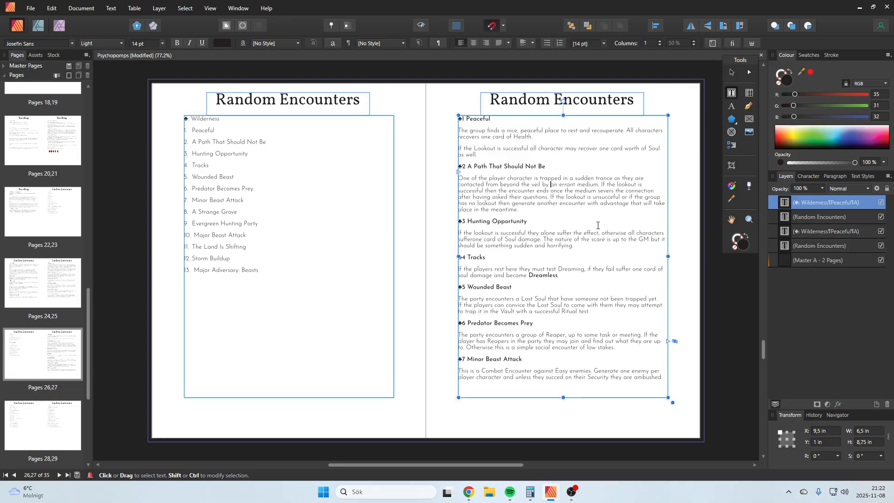
# - Replace the ♣2 description with "They players find a strange path. If the lookout is successful they will know where it leads."
pyautogui.tripleClick(545, 210)
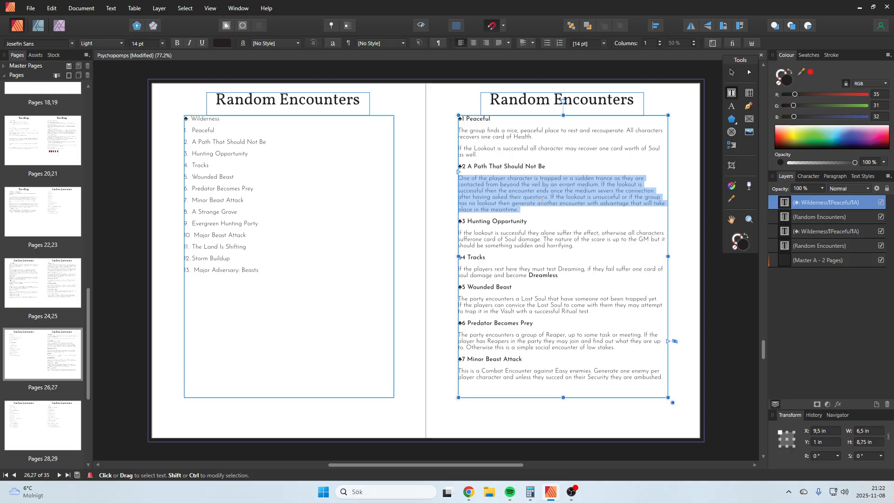
pyautogui.write('T')
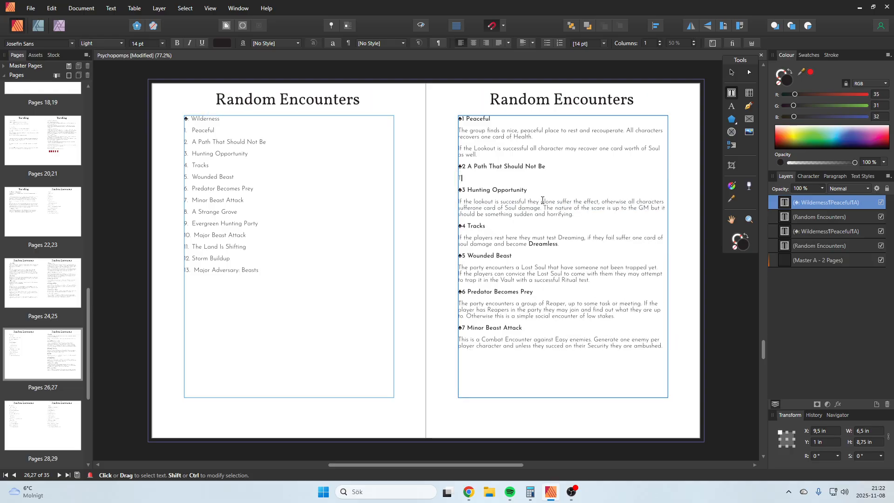
pyautogui.write('hey players f')
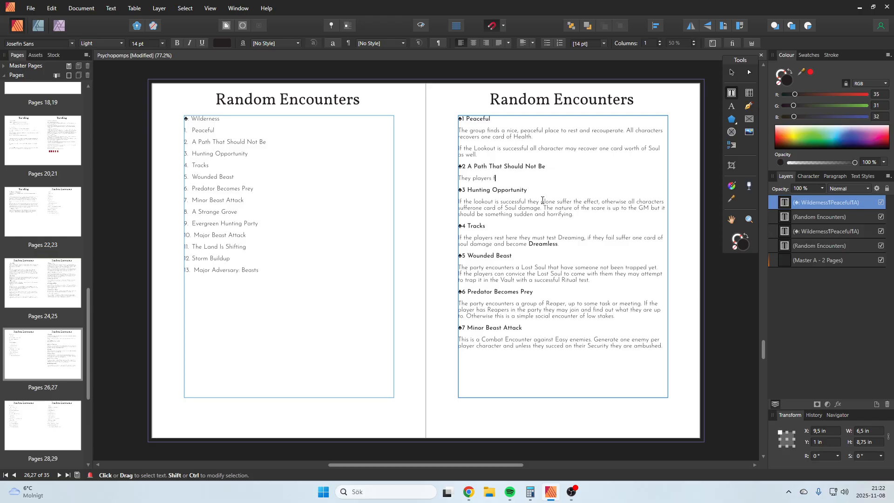
pyautogui.write('ind a strange path. If the lookout is successful they will know where it leads. ')
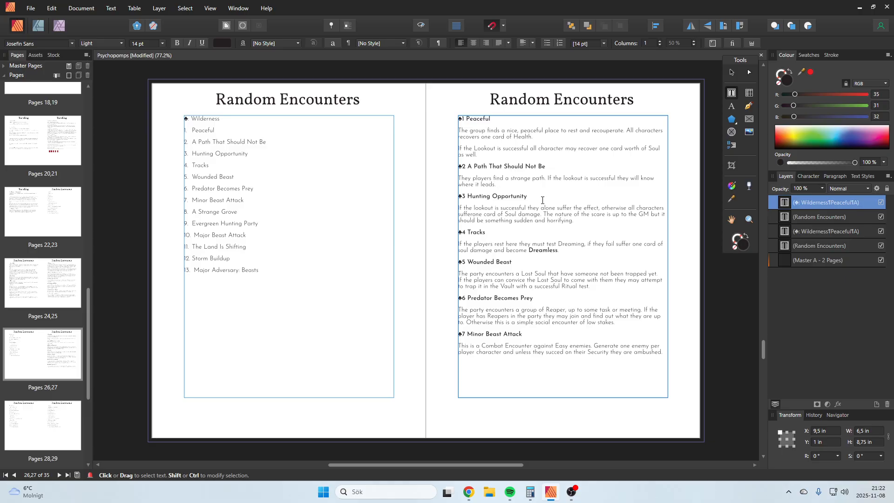
# - Add to ♣2 that taking the path places them in a completely different part of the map, chosen by the GM or randomly determined
pyautogui.write('If tyhey')
pyautogui.press('BackSpace')
pyautogui.press('BackSpace')
pyautogui.press('BackSpace')
pyautogui.press('BackSpace')
pyautogui.write('hey will know where it leads. If t')
pyautogui.write('hey choose to take this')
pyautogui.write(' path')
pyautogui.write(' it places ')
pyautogui.write('them in a')
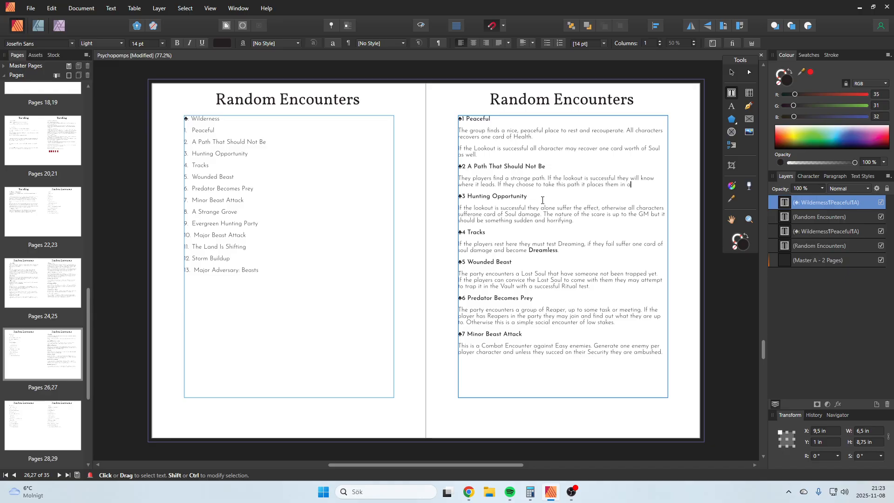
pyautogui.write(' random')
pyautogui.press('BackSpace')
pyautogui.press('BackSpace')
pyautogui.press('BackSpace')
pyautogui.press('BackSpace')
pyautogui.press('BackSpace')
pyautogui.press('BackSpace')
pyautogui.press('BackSpace')
pyautogui.press('BackSpace')
pyautogui.press('BackSpace')
pyautogui.press('BackSpace')
pyautogui.press('BackSpace')
pyautogui.write('in a completely diffe')
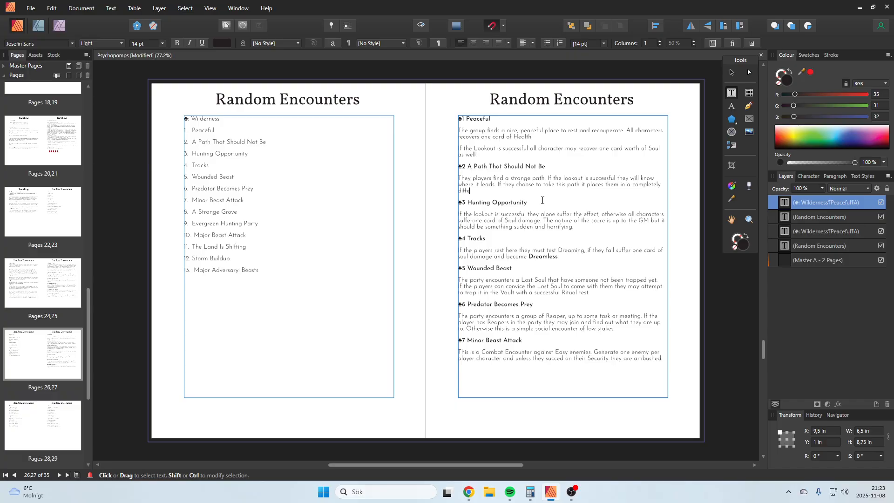
pyautogui.write('rent part of the map, the GM can choose where it takes them ')
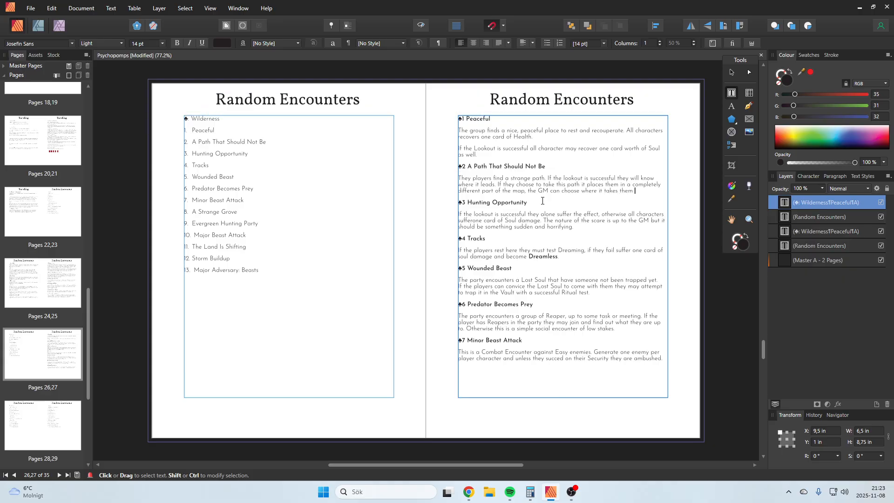
pyautogui.write('or randomly determ')
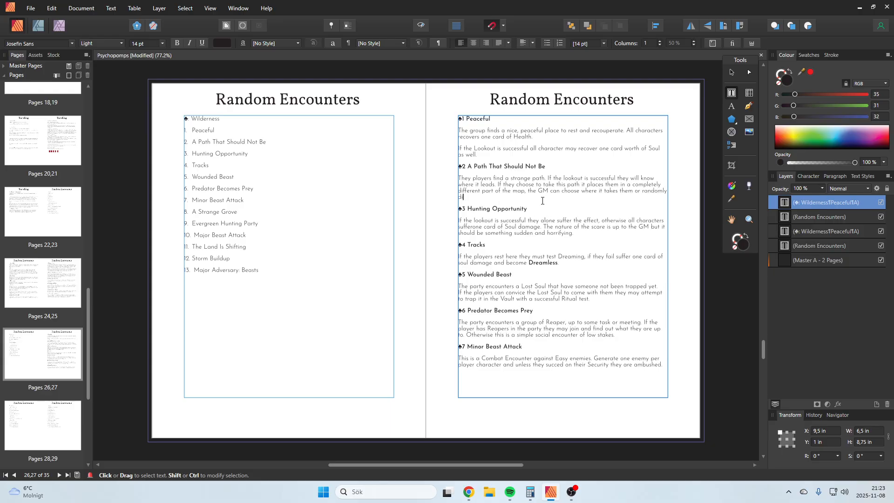
pyautogui.write('ine it as they wish.')
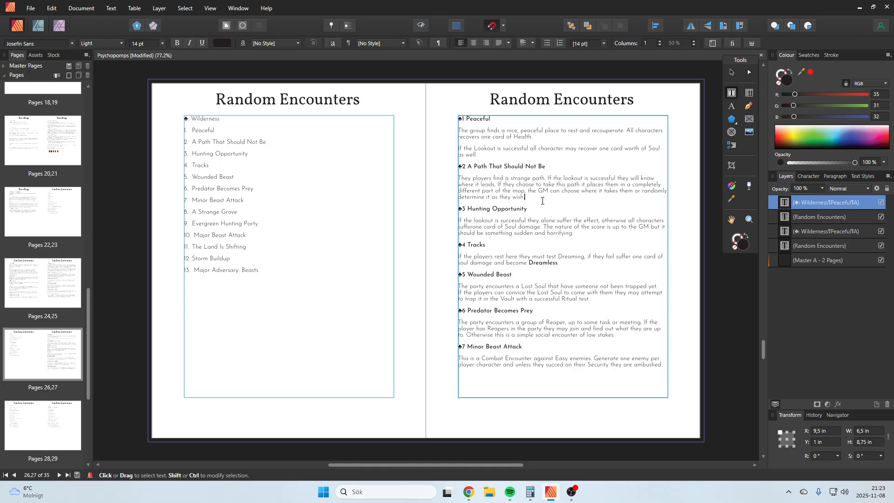
pyautogui.press('Escape')
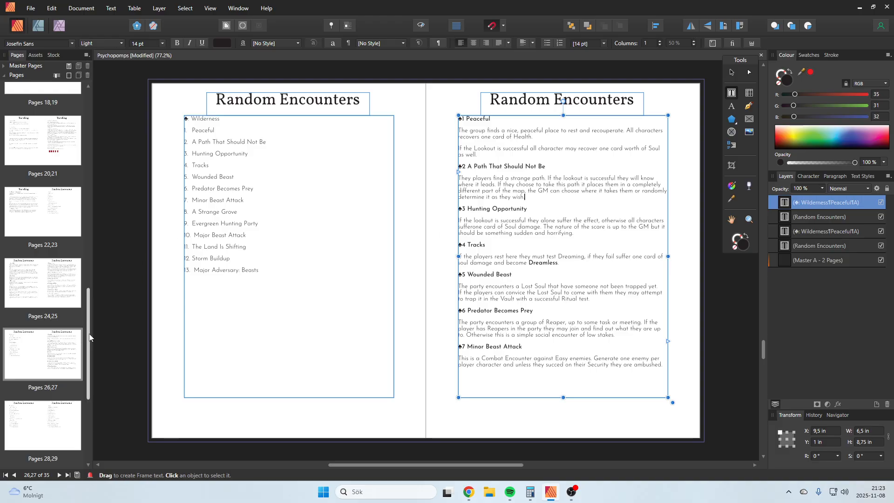
# - Review the Character Creation skills, Game Mechanics, and Health and Soul pages, and return to the Random Encounters spread on pages 26–27
pyautogui.moveTo(90, 337); pyautogui.dragTo(92, 200)
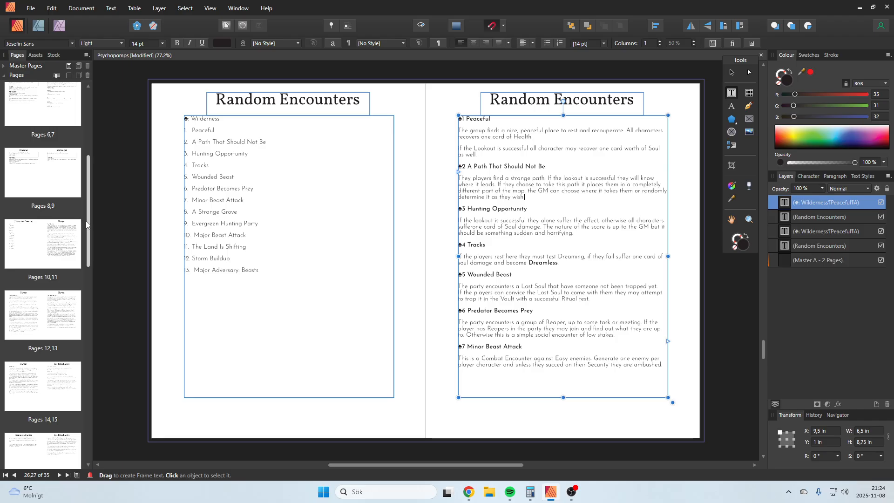
pyautogui.moveTo(89, 228); pyautogui.dragTo(87, 250)
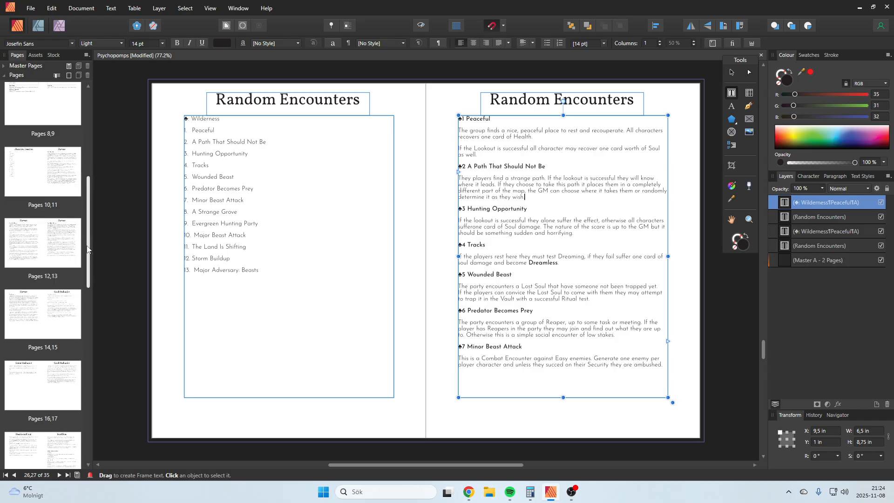
pyautogui.click(16, 174)
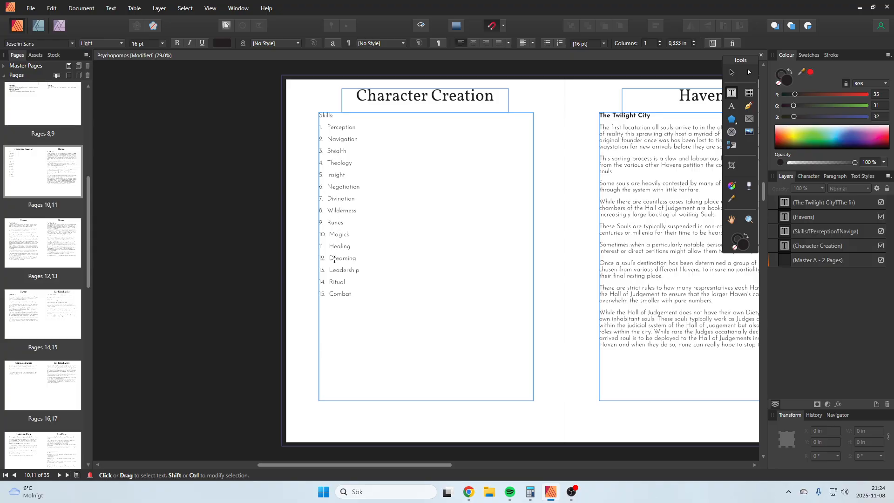
pyautogui.scroll(-3, 91, 250)
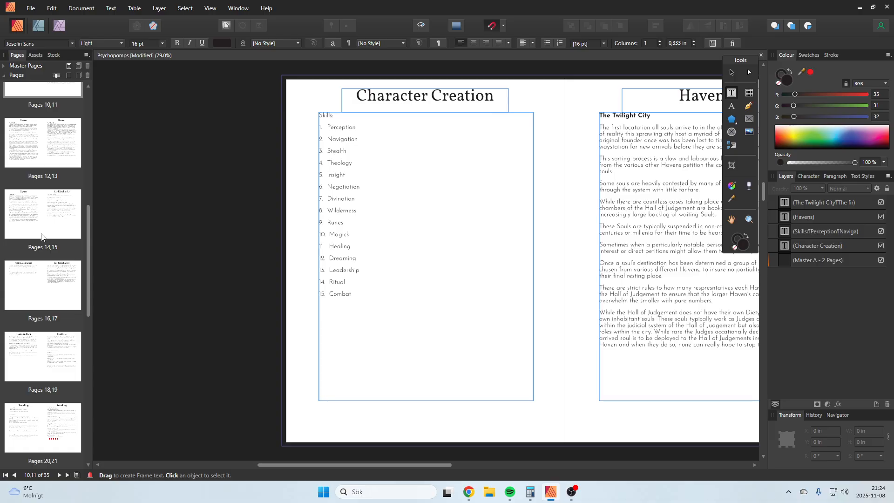
pyautogui.click(41, 236)
pyautogui.click(42, 277)
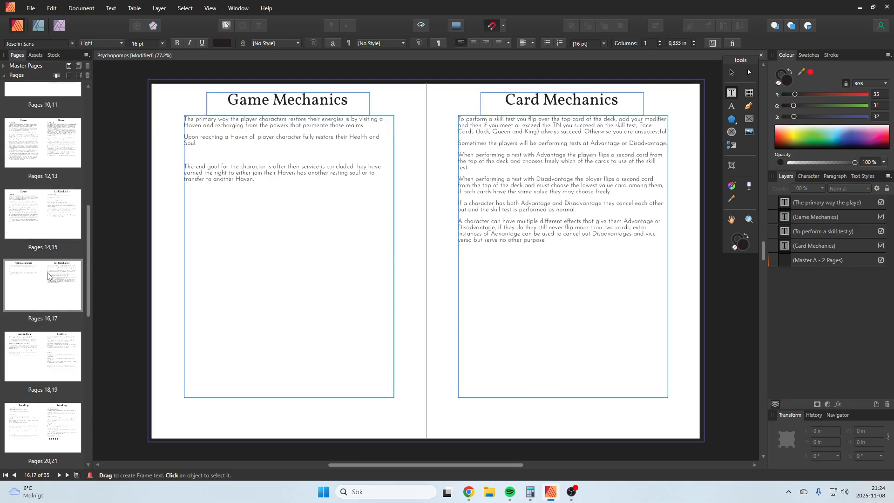
pyautogui.click(53, 358)
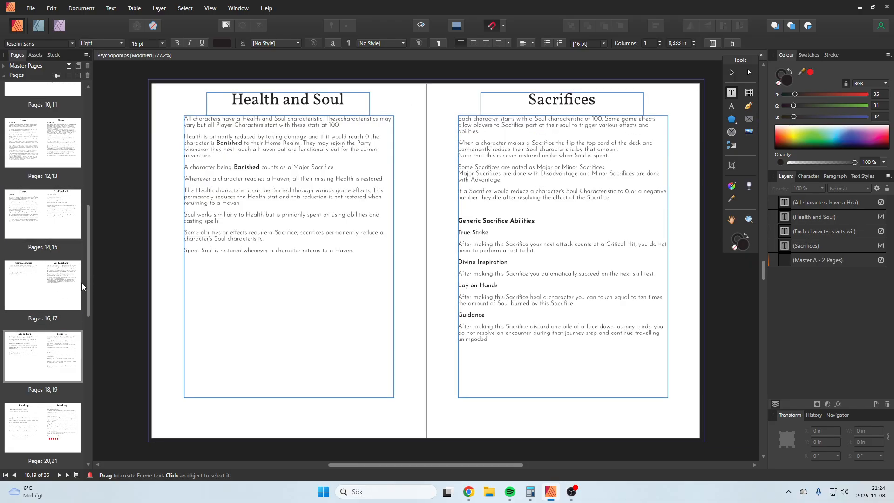
pyautogui.scroll(-8, 68, 339)
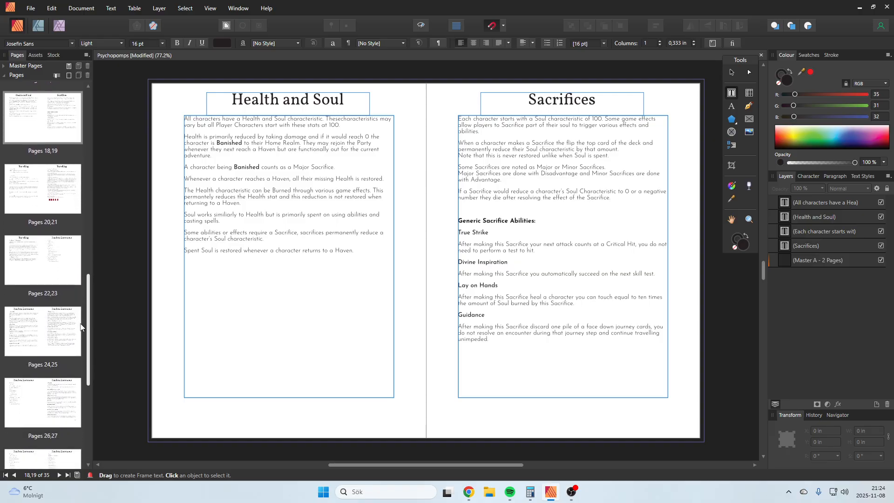
pyautogui.click(47, 374)
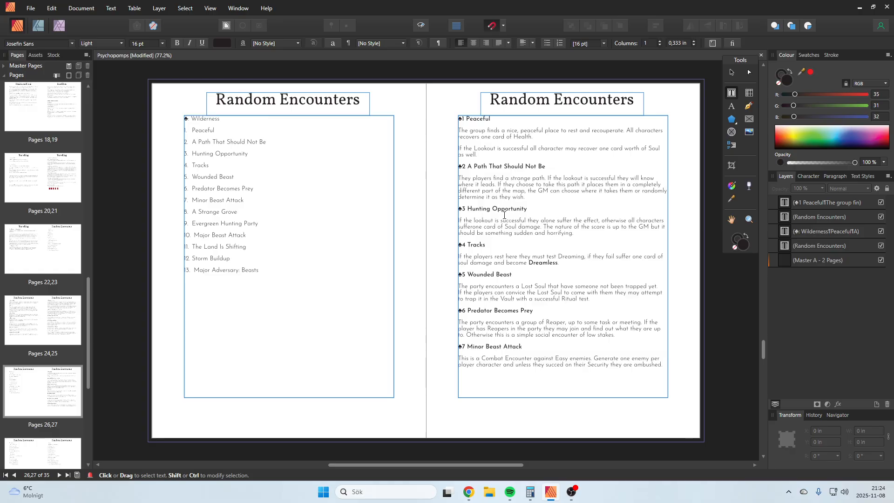
# - Delete the copied description under the ♣3 Hunting Opportunity heading on page 27
pyautogui.tripleClick(585, 234)
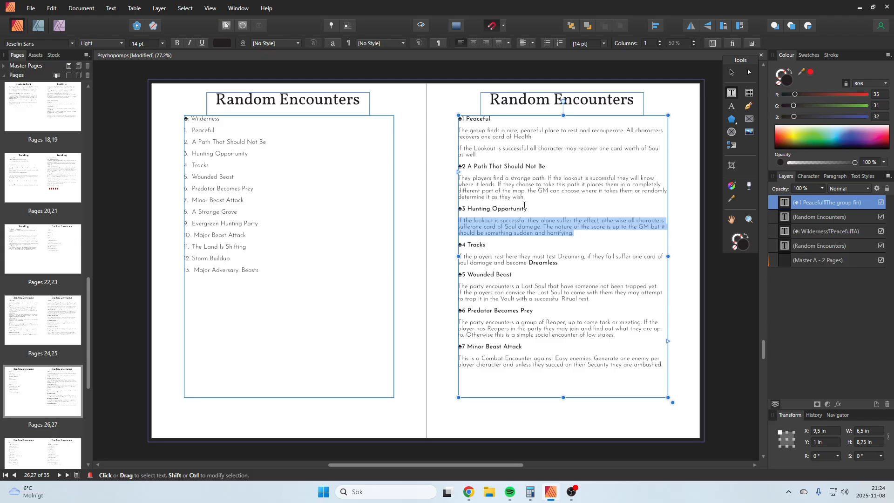
pyautogui.press('BackSpace')
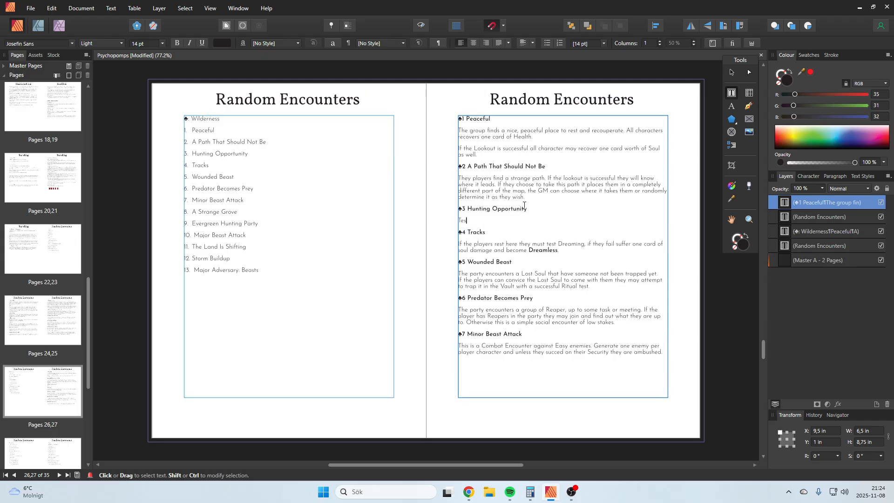
pyautogui.write('The La')
pyautogui.write('okout a')
pyautogui.press('BackSpace')
pyautogui.press('BackSpace')
pyautogui.press('BackSpace')
pyautogui.press('BackSpace')
pyautogui.press('BackSpace')
pyautogui.press('BackSpace')
pyautogui.press('BackSpace')
pyautogui.press('BackSpace')
pyautogui.press('BackSpace')
pyautogui.press('BackSpace')
# - Write under ♣3 Hunting Opportunity: "If the lookout was succeful they find some tracks, they can be follow with a successful Wilderness test."
pyautogui.write('If the lookout was succeful they find some tracks, they can be follow with a succes')
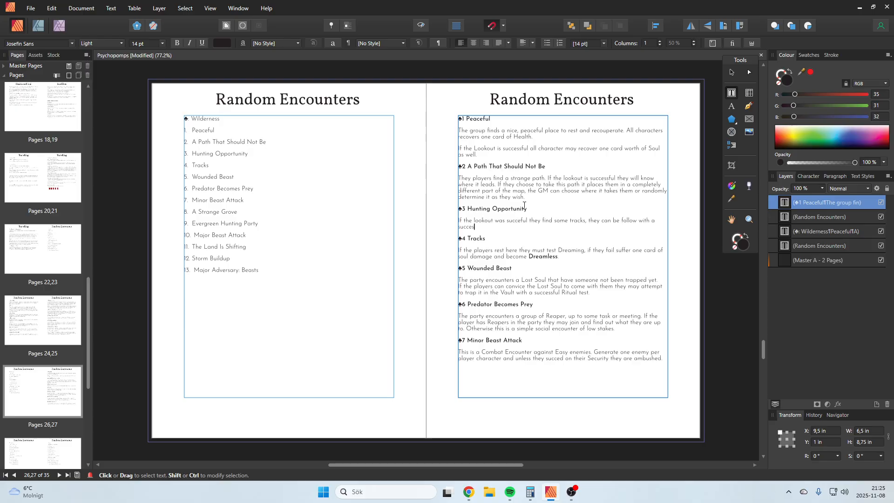
pyautogui.write('sful Wilderness tet')
pyautogui.press('BackSpace')
pyautogui.write('st.')
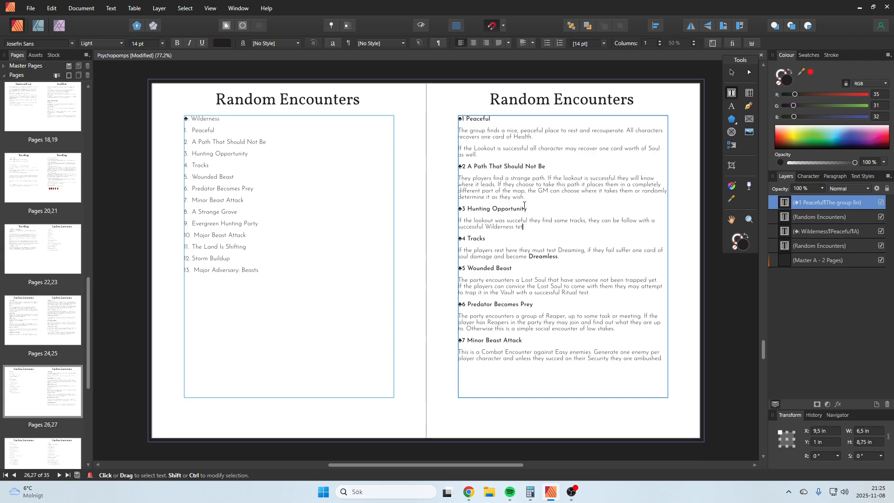
# - Continue the ♣3 description with "If done so the players will encounter a single hostile Medium Enemy"
pyautogui.write(' If done so')
pyautogui.write(' th')
pyautogui.write('e players will e')
pyautogui.write('nd')
pyautogui.write('ount')
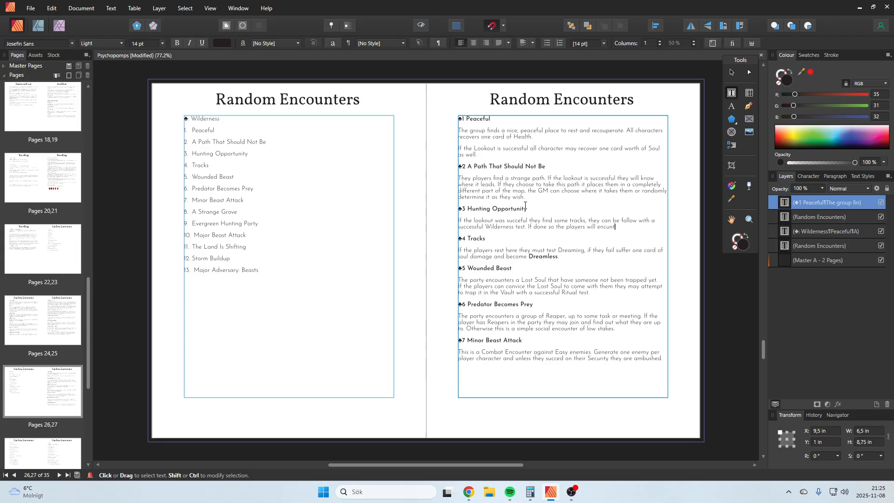
pyautogui.write('er a single hostile Medium Enemy beast')
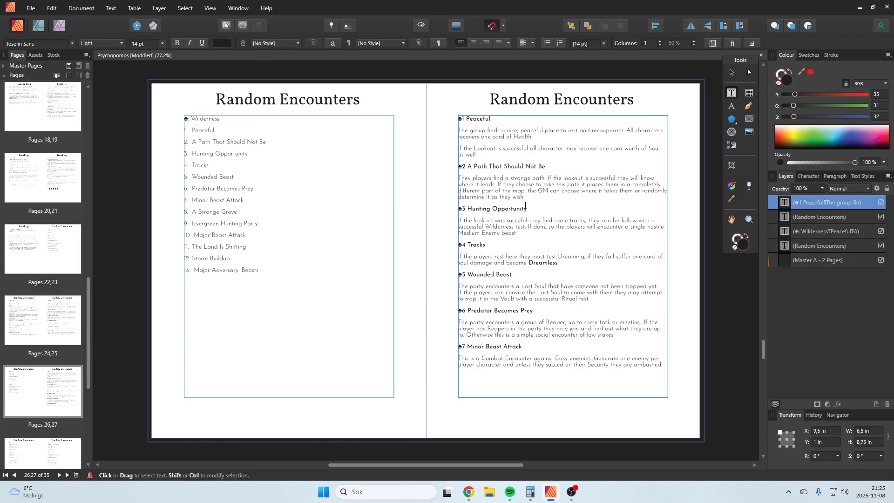
pyautogui.press('BackSpace')
pyautogui.press('BackSpace')
pyautogui.press('BackSpace')
# - End ♣3 with "If it is defeated they will encounter one less enemy the next time they generate an enemy encounter."
pyautogui.write('. IF')
pyautogui.write(' it is defea')
pyautogui.write('ted they ')
pyautogui.write('will enod')
pyautogui.press('BackSpace')
pyautogui.press('BackSpace')
pyautogui.write('counter')
pyautogui.press('BackSpace')
pyautogui.press('BackSpace')
pyautogui.press('BackSpace')
pyautogui.press('BackSpace')
pyautogui.press('BackSpace')
pyautogui.write('unter one less enemy the next')
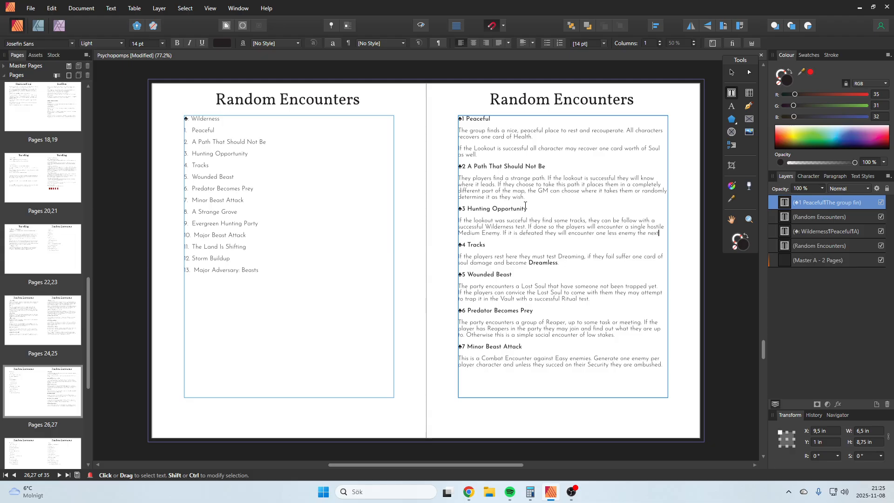
pyautogui.write(' time they generate an enemy e')
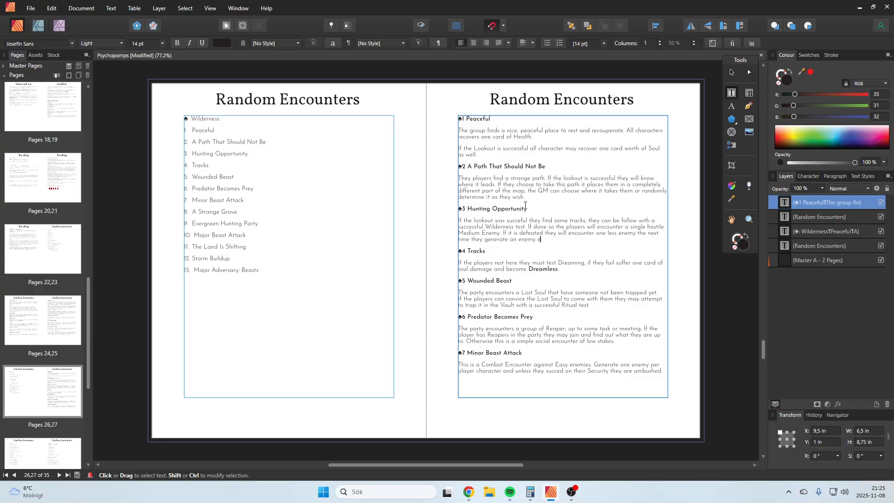
pyautogui.write('ncounter.')
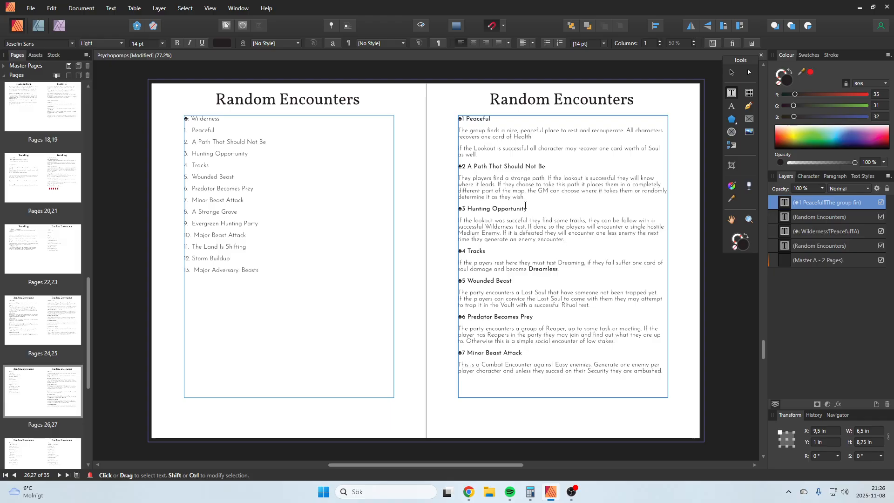
pyautogui.press('Escape')
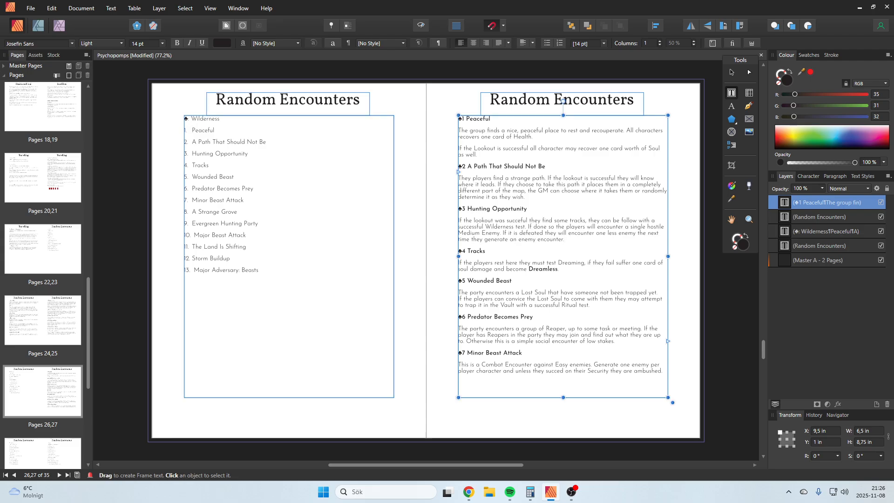
pyautogui.hotkey('alt', 'Tab')
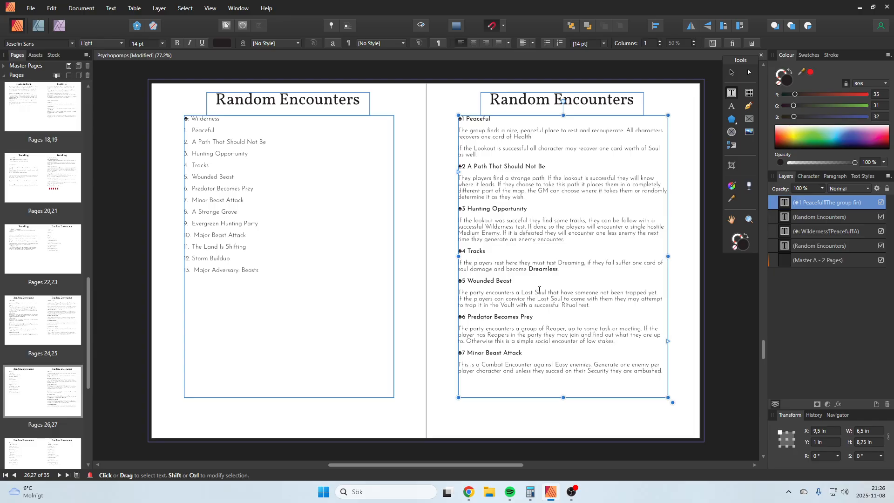
# - Replace the ♣4 Tracks description with "The players find a set of tracks to follow"
pyautogui.tripleClick(577, 267)
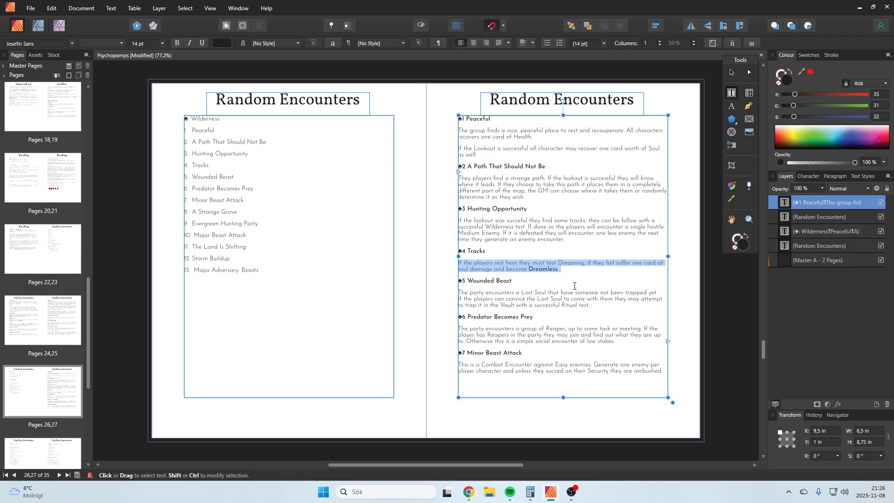
pyautogui.write('The ')
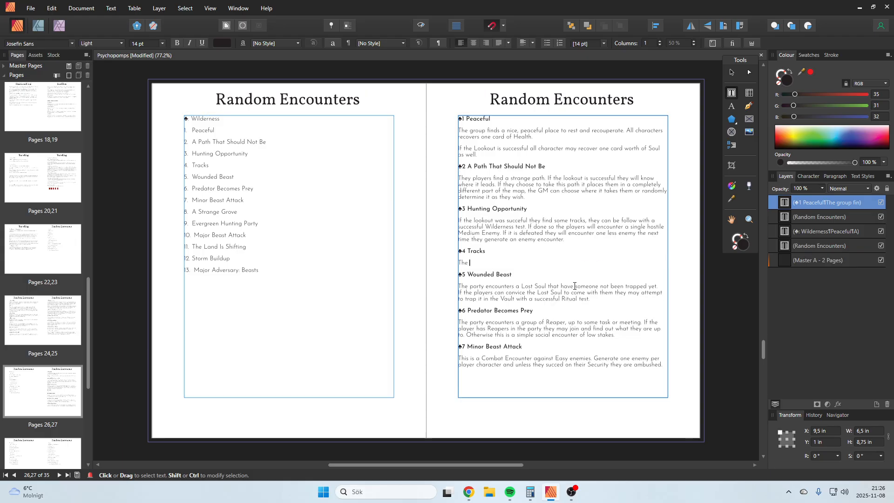
pyautogui.write('players find ')
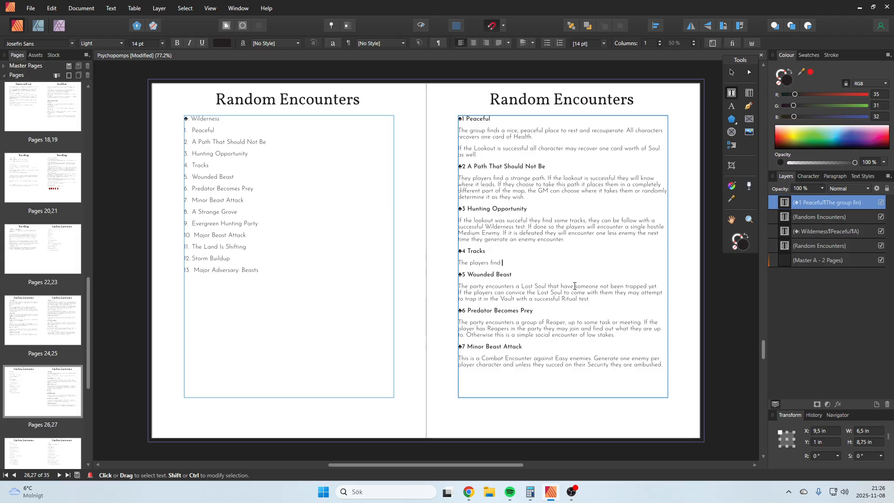
pyautogui.write('a set of tr')
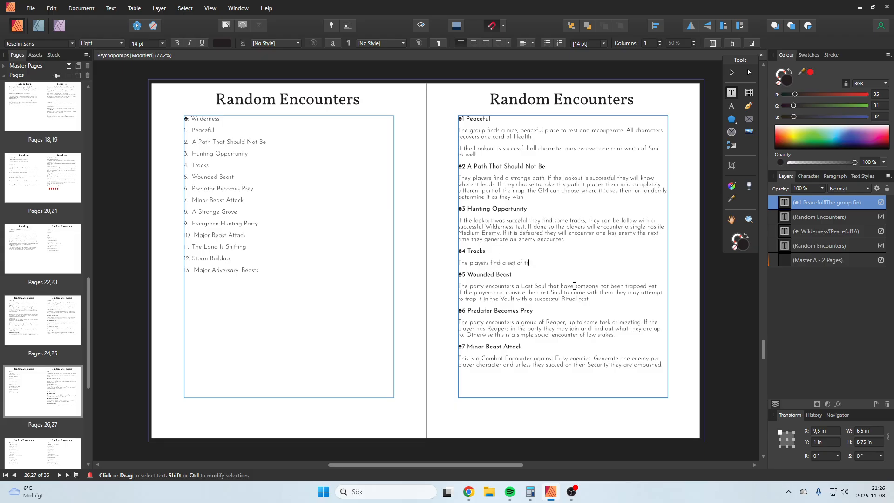
pyautogui.write('acks to follow')
pyautogui.press('Escape')
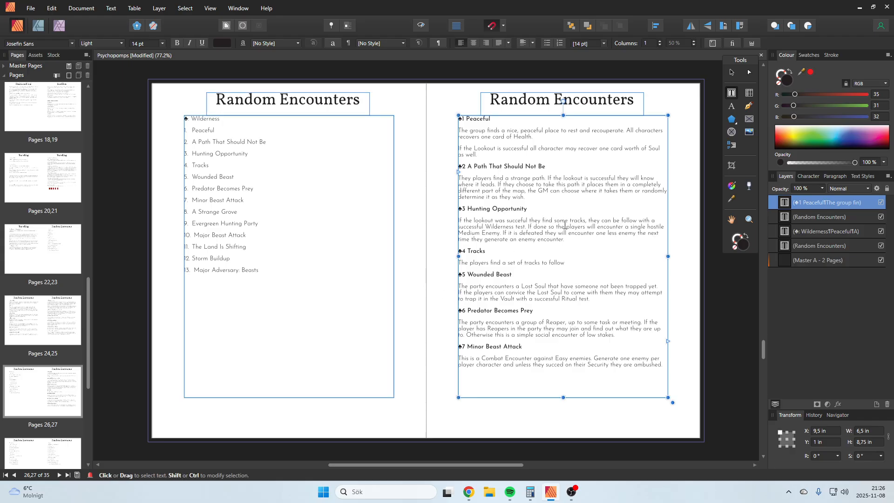
# - Replace the ♣4 Tracks text with a copy of the first sentence from ♣3 Hunting Opportunity, ending it with a period
pyautogui.moveTo(458, 220); pyautogui.dragTo(525, 229)
pyautogui.hotkey('ctrl', 'c')
pyautogui.moveTo(565, 263); pyautogui.dragTo(450, 261)
pyautogui.hotkey('ctrl', 'v')
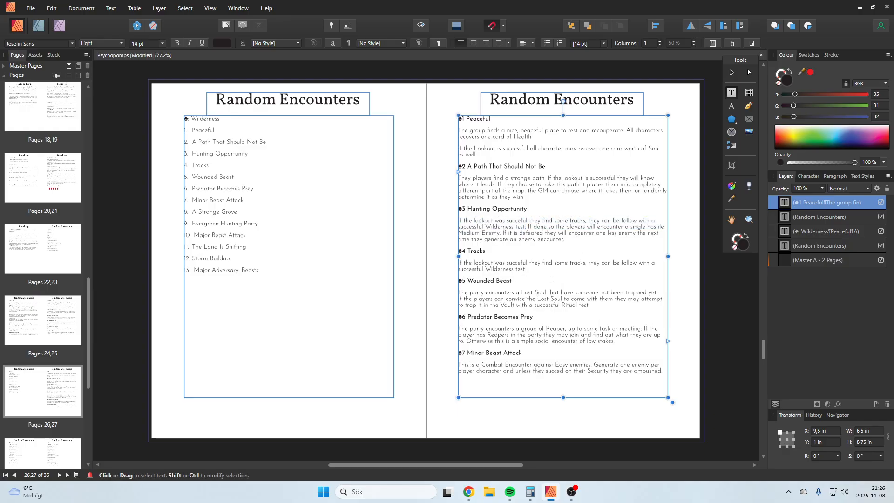
pyautogui.write('.')
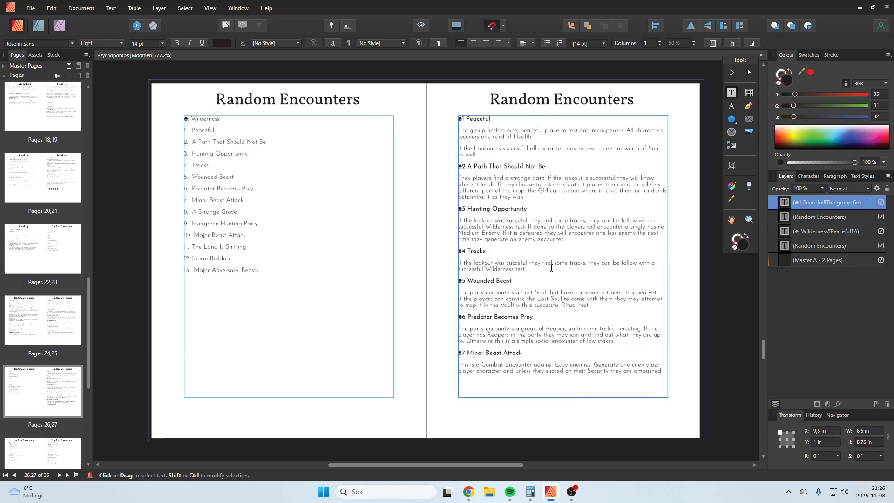
# - Add the sentence "If they do so generate a new encounter with Advantage." to the ♣4 Tracks description
pyautogui.write(' If they do so genera')
pyautogui.press('BackSpace')
pyautogui.press('BackSpace')
pyautogui.press('BackSpace')
pyautogui.press('BackSpace')
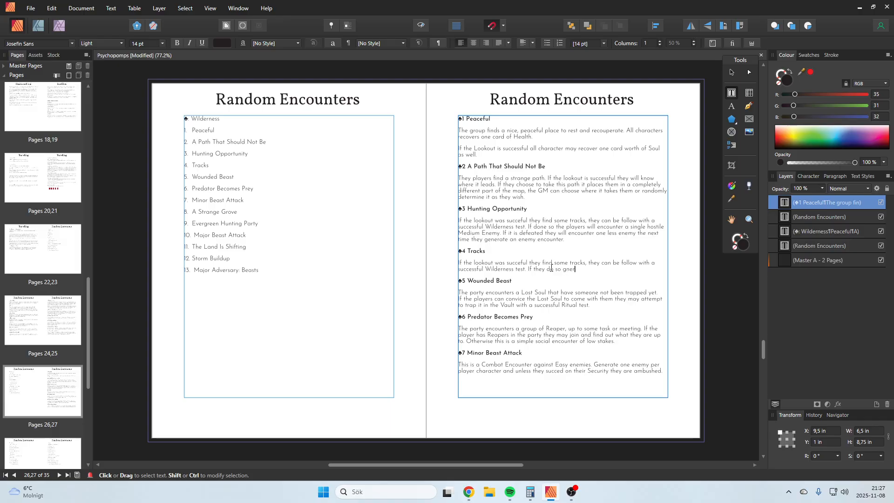
pyautogui.write('enerate a new encounter. with')
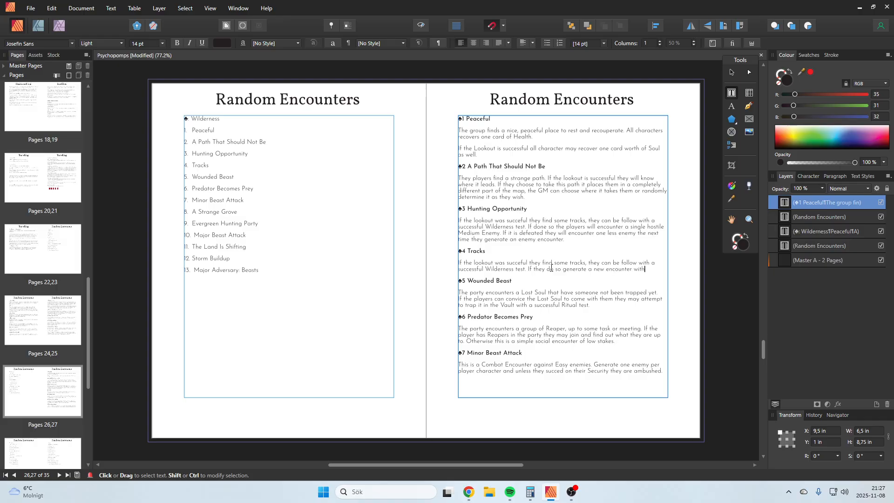
pyautogui.write(' Advantage.')
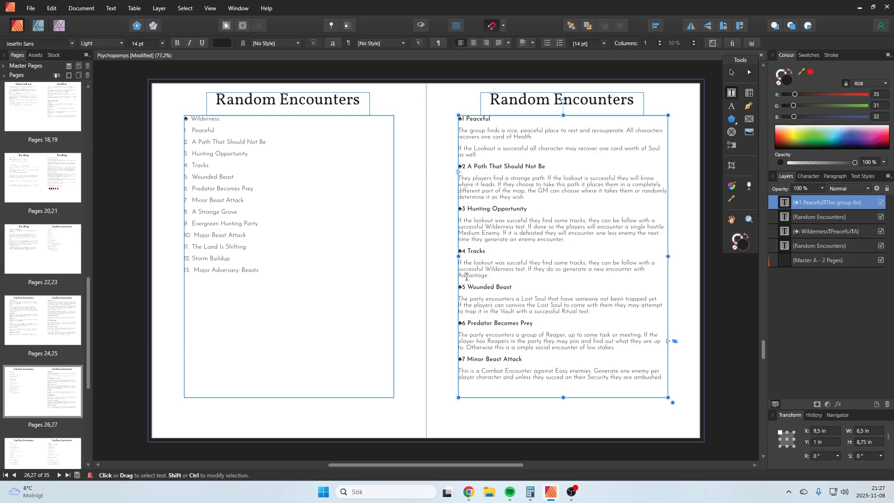
pyautogui.press('Escape')
# - Replace the ♣5 Wounded Beast description with "This a Combat Encounter against a single Hard Enemy with half health."
pyautogui.moveTo(513, 287); pyautogui.dragTo(471, 283)
pyautogui.click(472, 304)
pyautogui.tripleClick(471, 304)
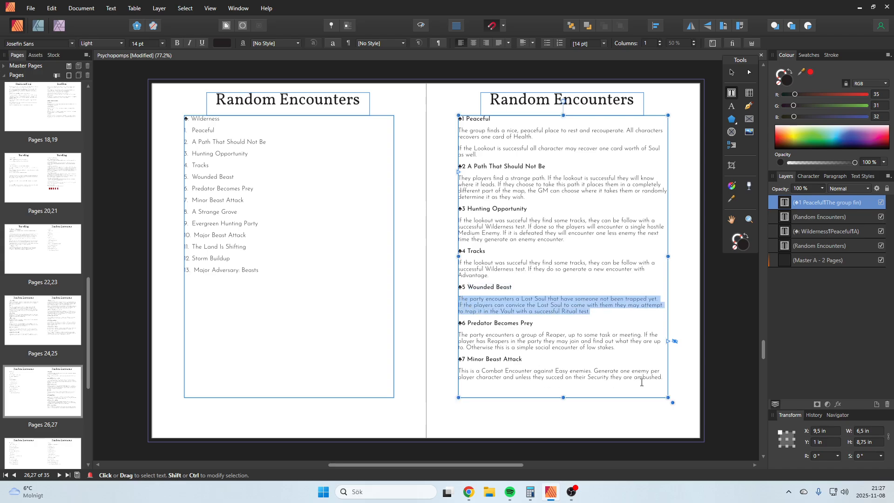
pyautogui.moveTo(663, 378); pyautogui.dragTo(459, 372)
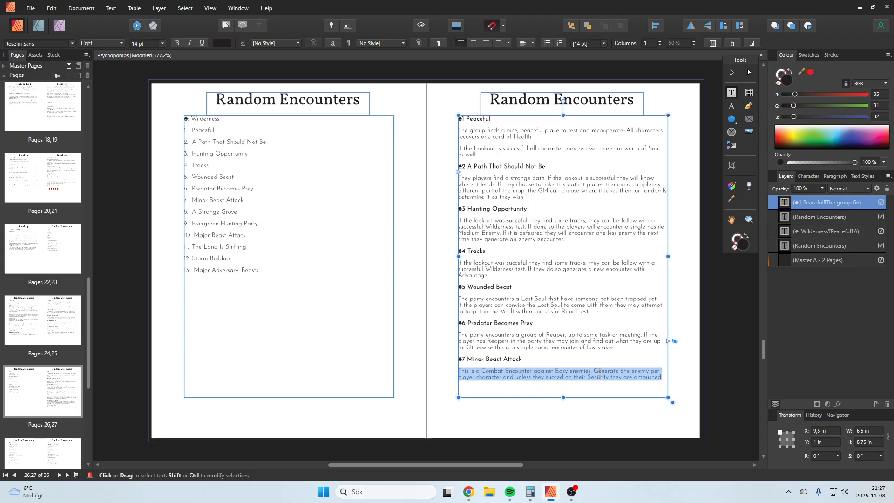
pyautogui.moveTo(592, 309); pyautogui.dragTo(459, 299)
pyautogui.write('T')
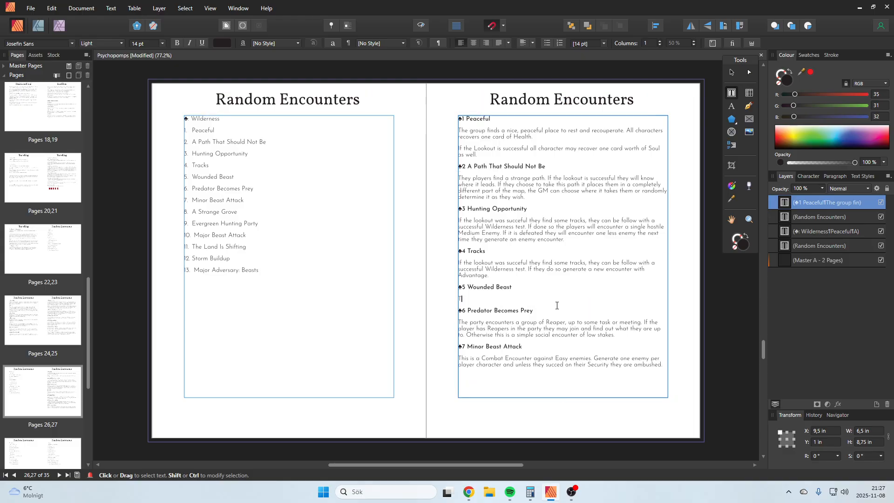
pyautogui.write('his a Comb')
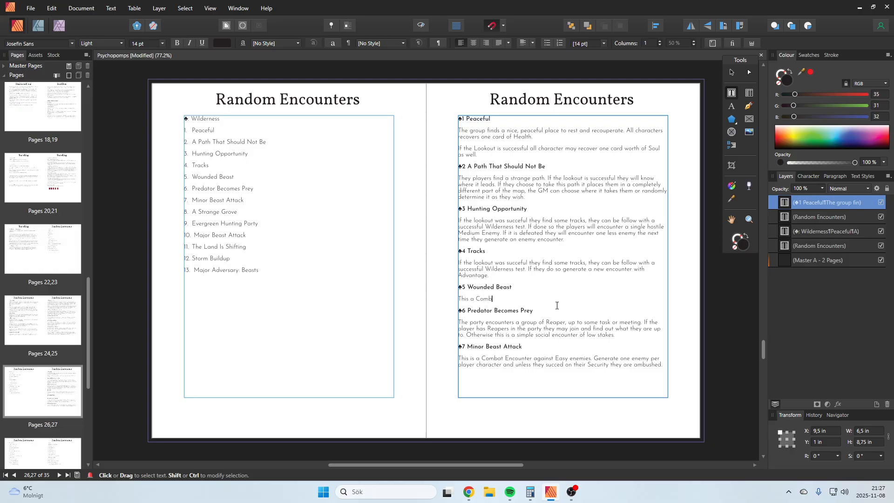
pyautogui.write('at Encounter against a single Hard Enemy with half health.')
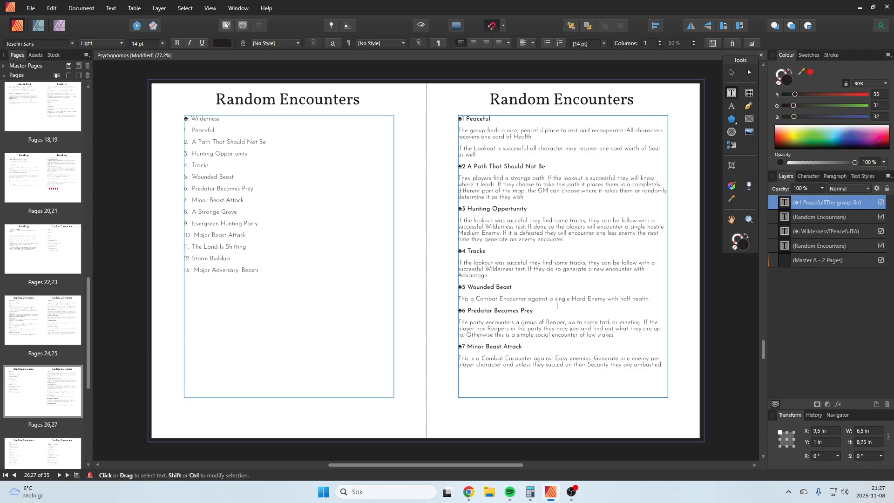
pyautogui.press('Escape')
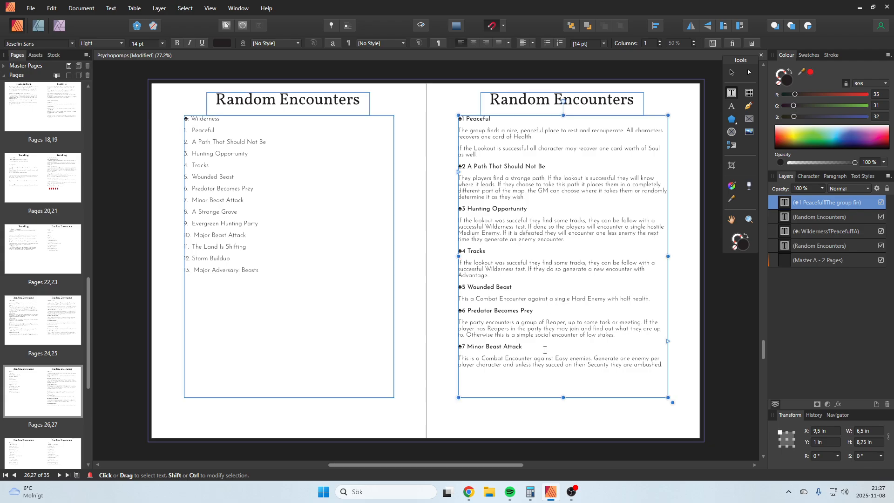
# - Add the sentence "If Security was unsuccessful they become ambushed." to the ♣5 Wounded Beast description
pyautogui.write('If Security was undsuccessf')
pyautogui.write('ul t')
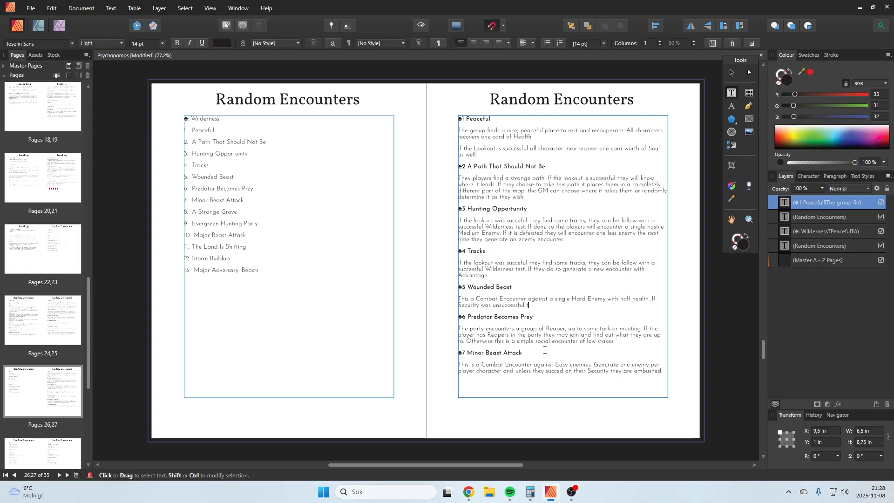
pyautogui.write('hey become ambushed.')
pyautogui.press('Escape')
# - Rewrite the ♣6 Predator Becomes Prey description as "The party encounters a Hunter locked in combat with a group of Medium Enemies."
pyautogui.moveTo(629, 349); pyautogui.dragTo(523, 327)
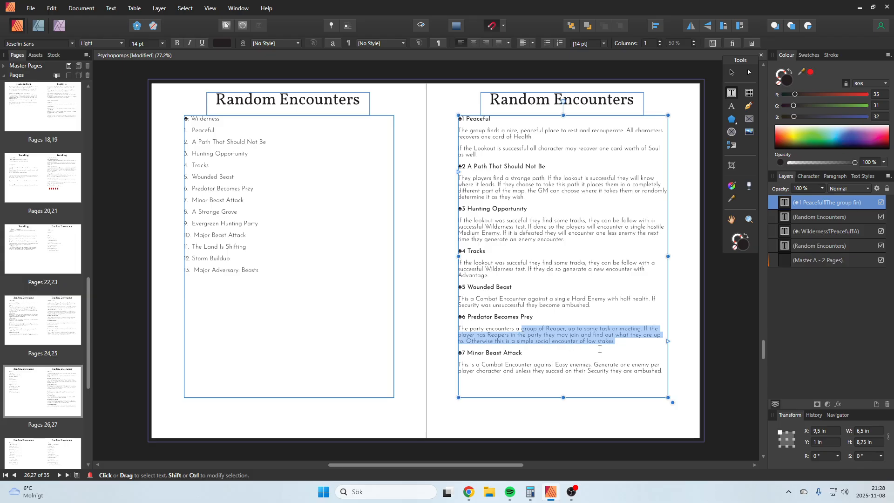
pyautogui.write('Hunter ')
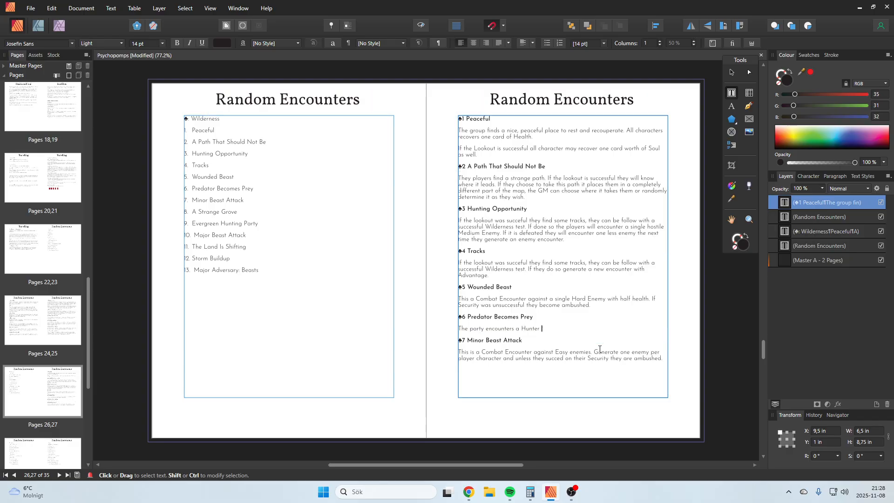
pyautogui.write('locked in combat with')
pyautogui.press('BackSpace')
pyautogui.press('BackSpace')
pyautogui.press('BackSpace')
pyautogui.press('BackSpace')
pyautogui.press('BackSpace')
pyautogui.write('with a group of ')
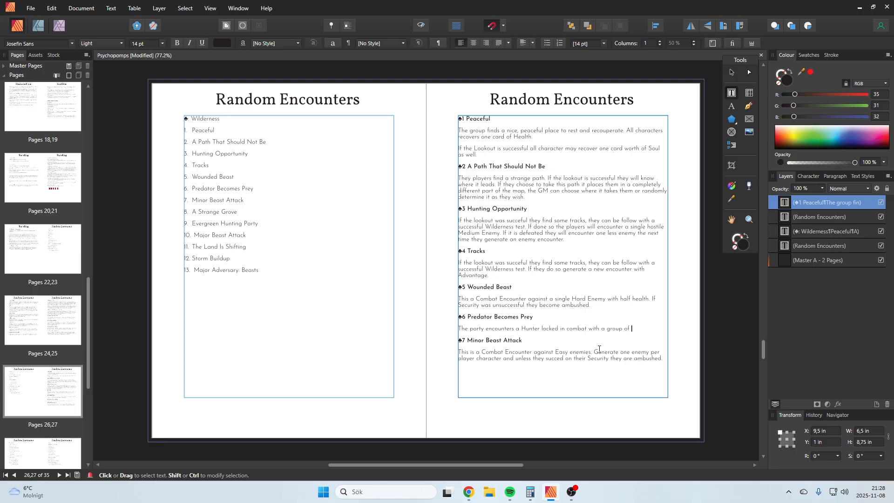
pyautogui.write('Medium Enemies')
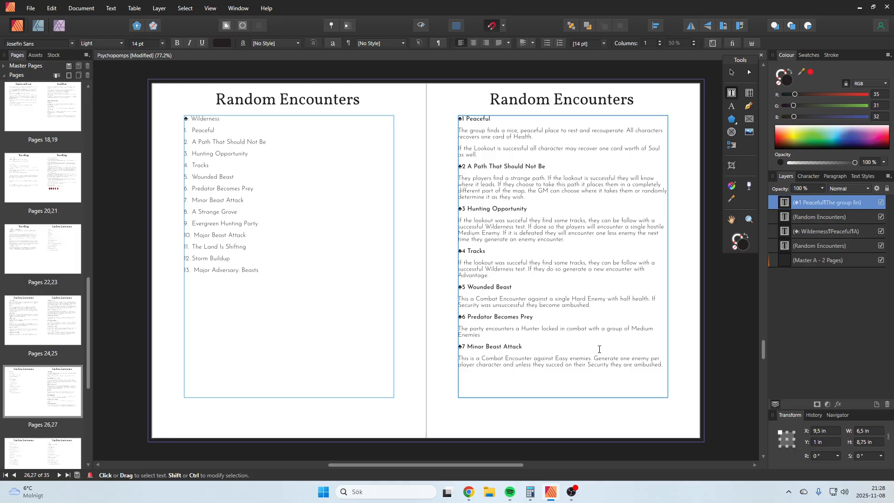
pyautogui.press('BackSpace')
pyautogui.write('.')
pyautogui.press('Escape')
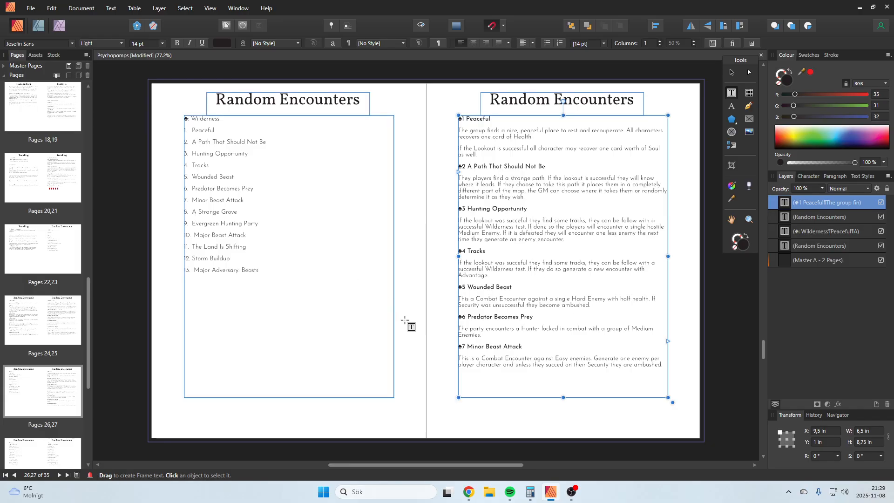
pyautogui.moveTo(89, 349)
pyautogui.mouseDown()
pyautogui.moveTo(91, 320)
pyautogui.moveTo(92, 348)
pyautogui.mouseUp()
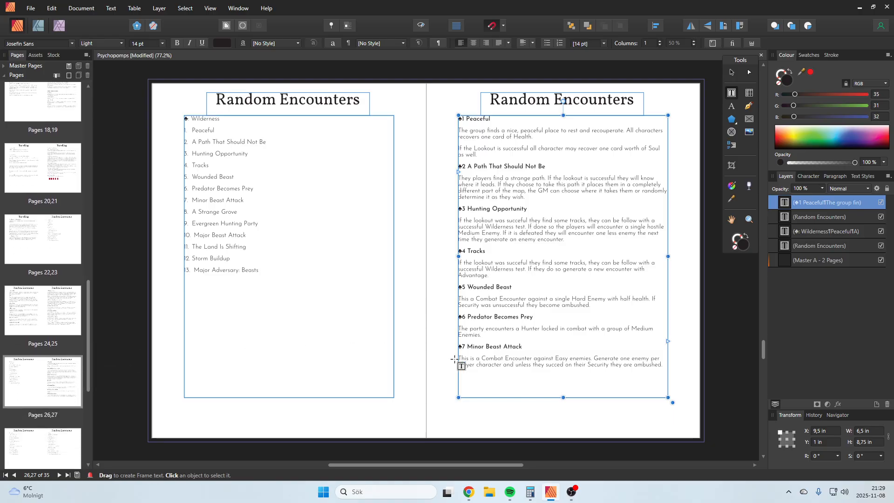